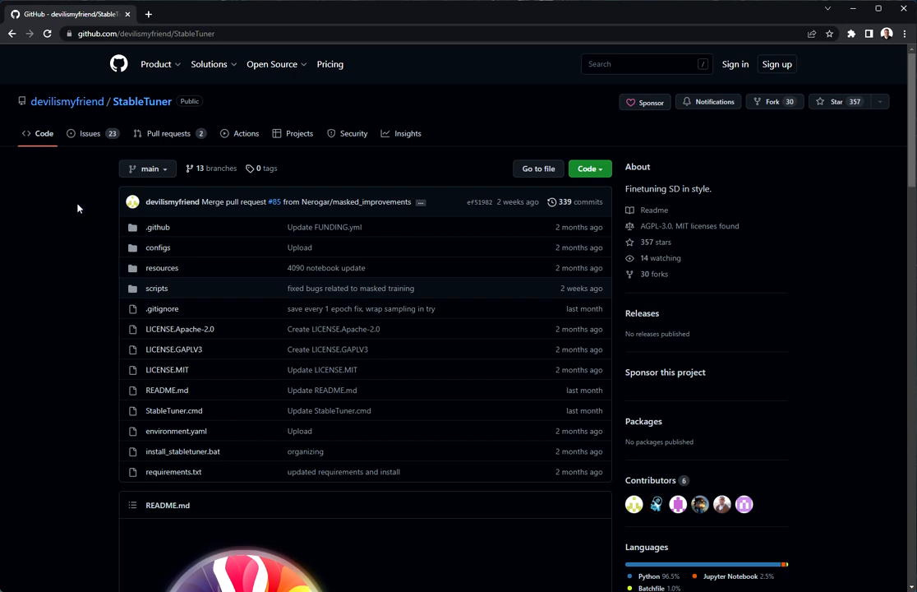
- Launch Anaconda Prompt from Windows search
scroll(78, 207, "down", 8)
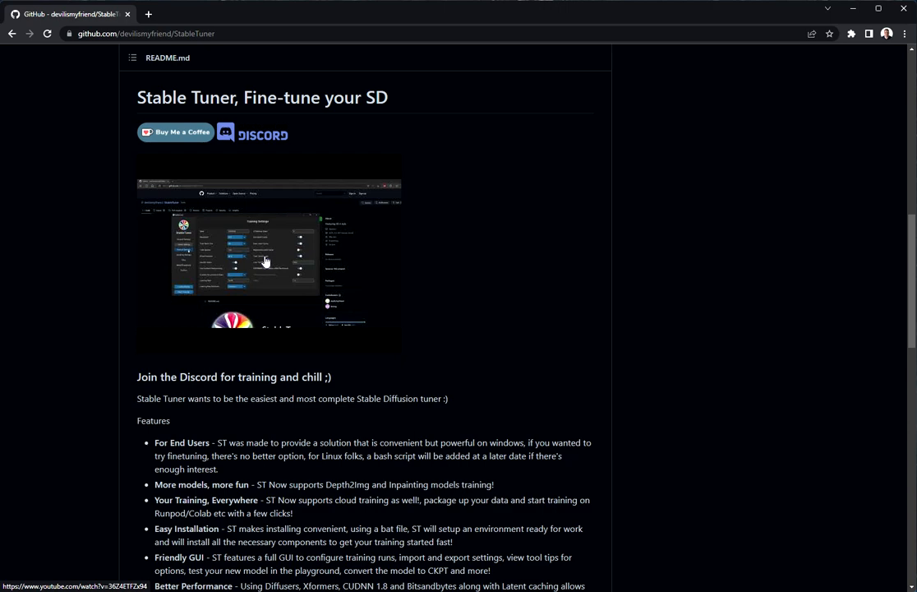
scroll(85, 259, "down", 2)
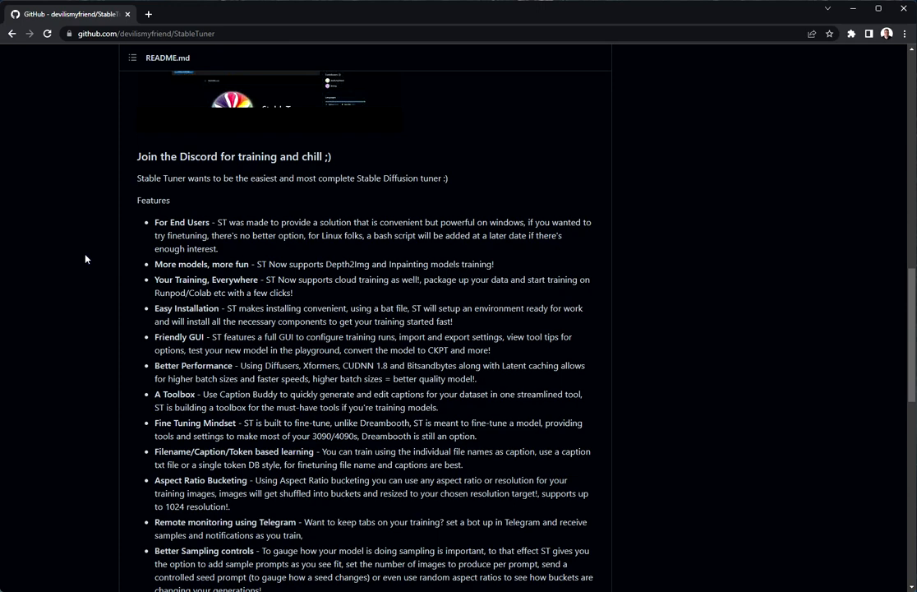
scroll(86, 258, "down", 2)
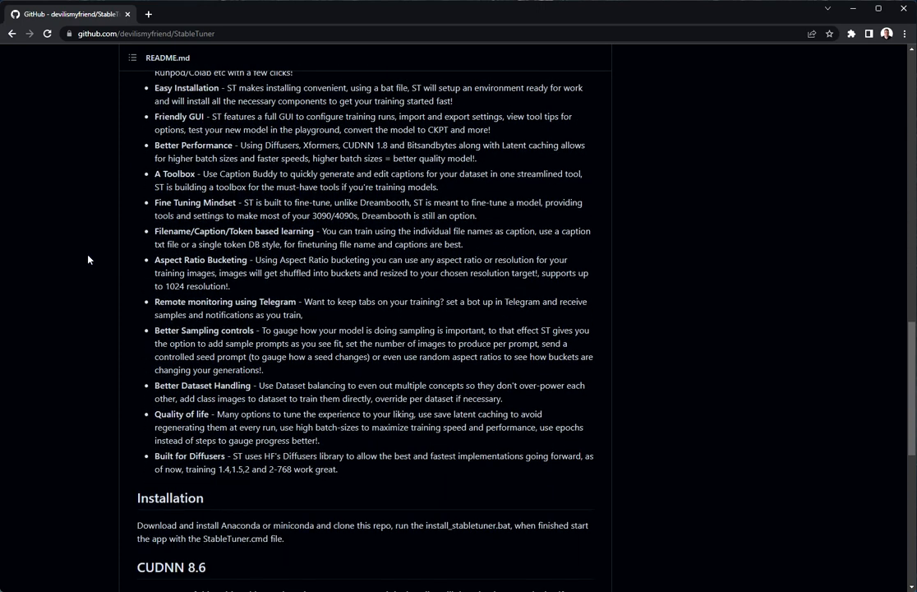
scroll(95, 257, "down", 3)
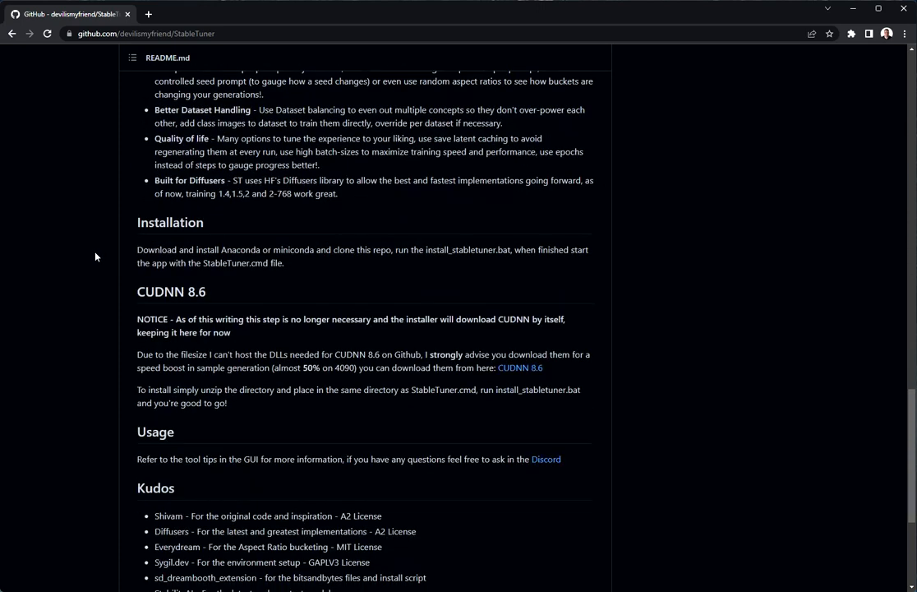
scroll(93, 262, "up", 1)
scroll(93, 261, "down", 4)
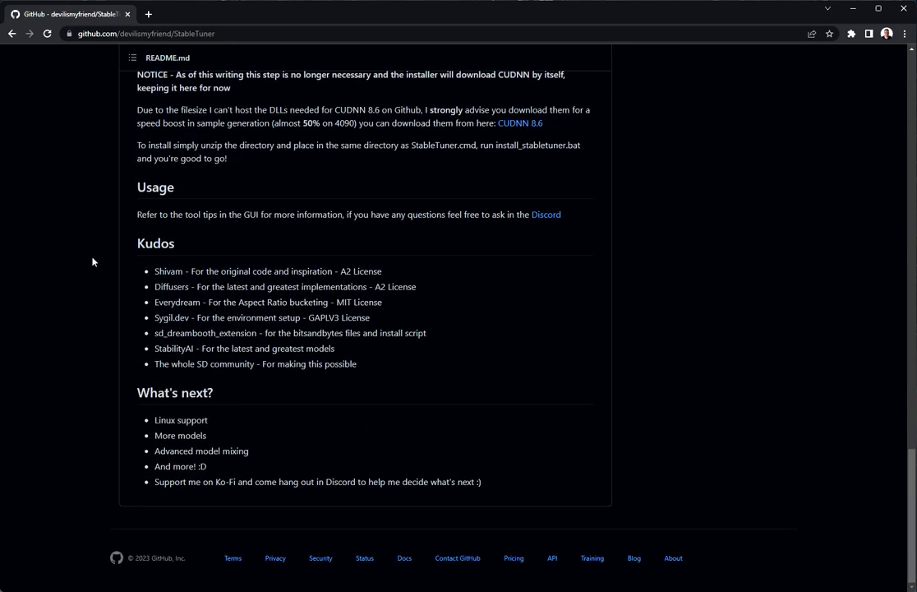
scroll(93, 262, "up", 20)
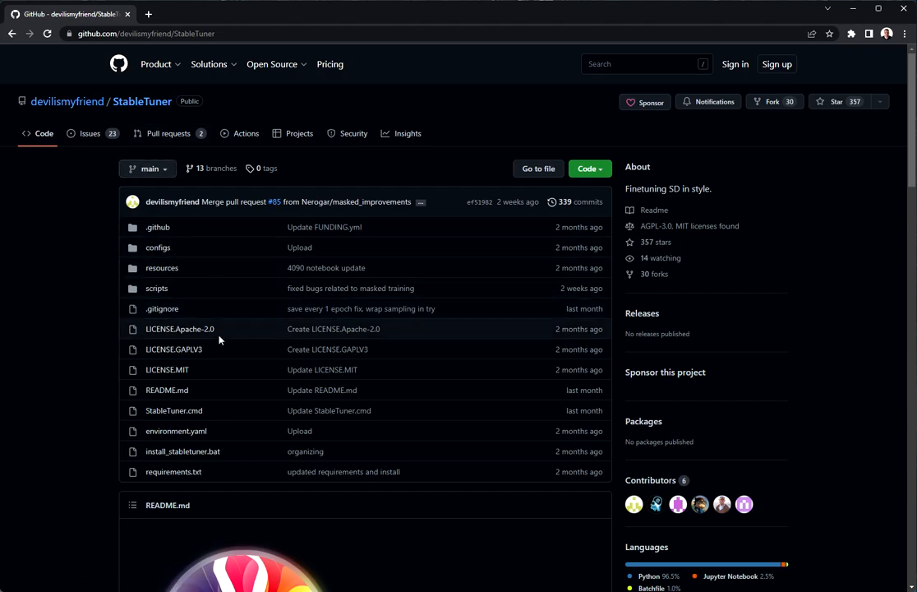
scroll(223, 349, "down", 8)
scroll(224, 351, "down", 15)
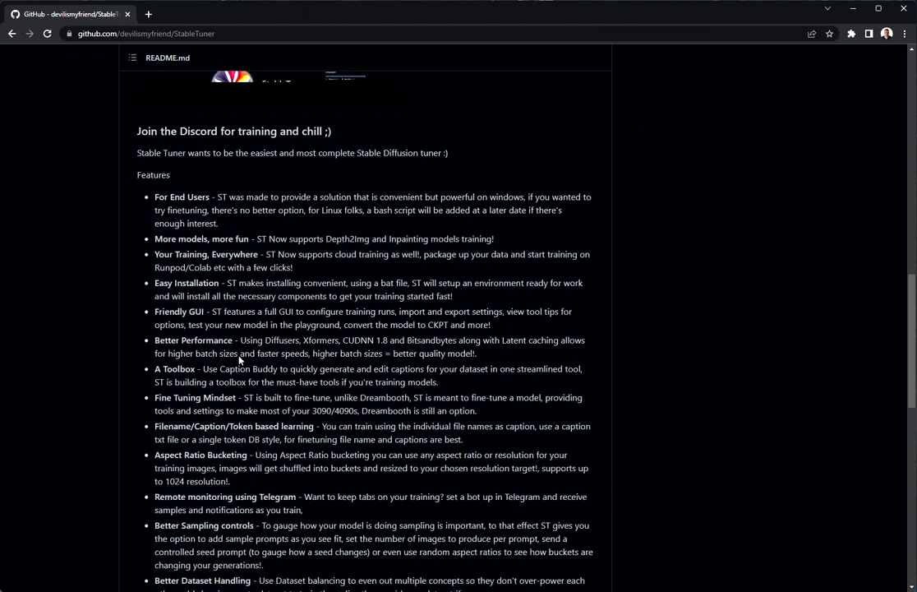
scroll(221, 341, "down", 5)
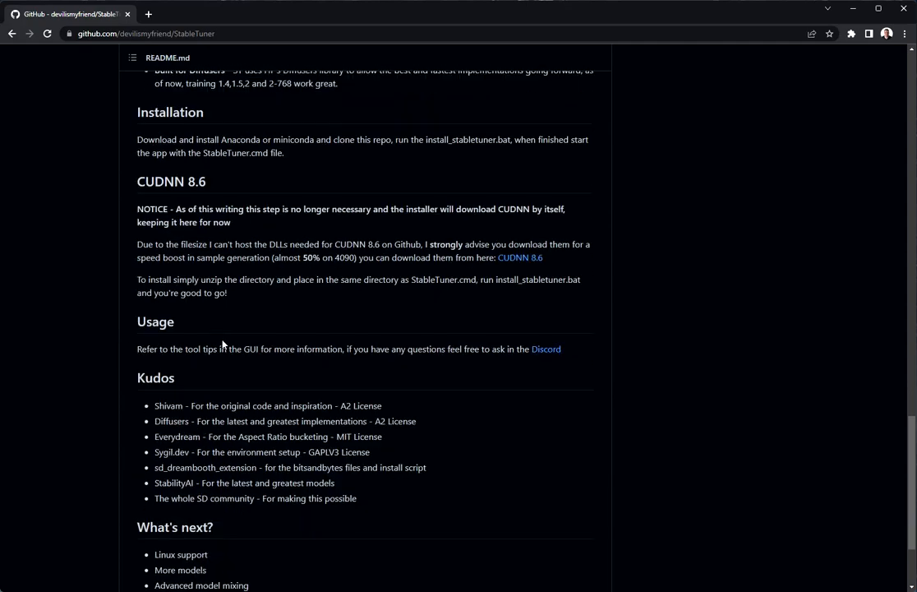
scroll(320, 452, "up", 20)
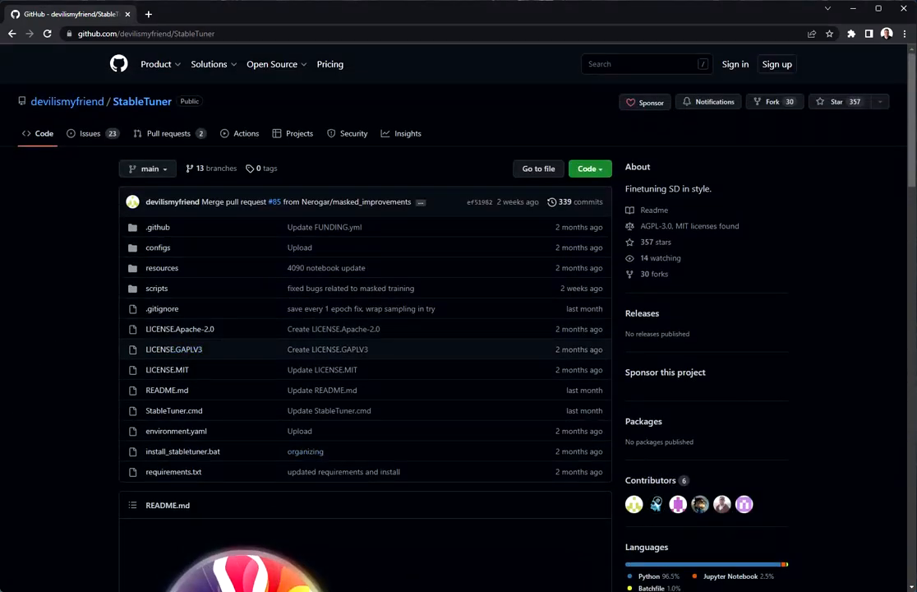
key("super+s")
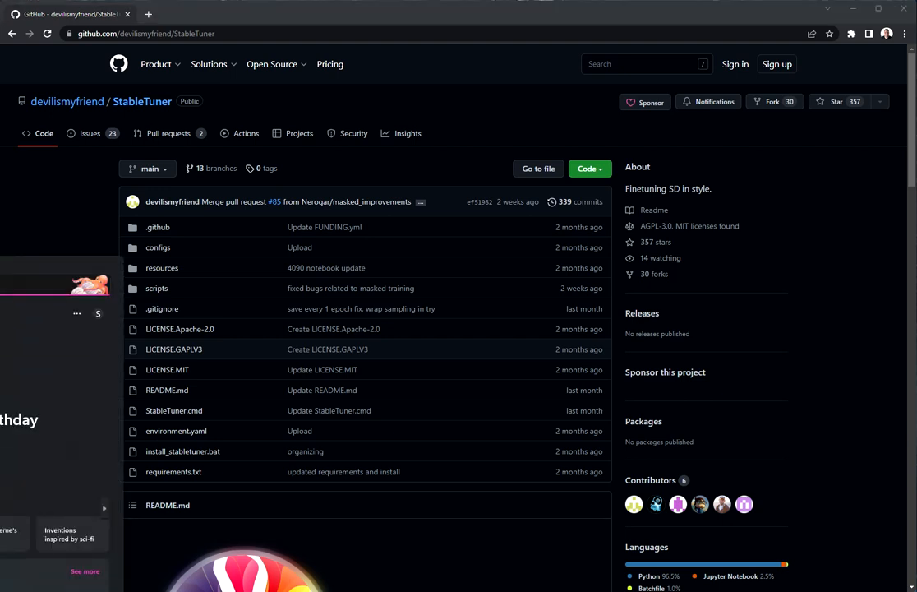
type("ana")
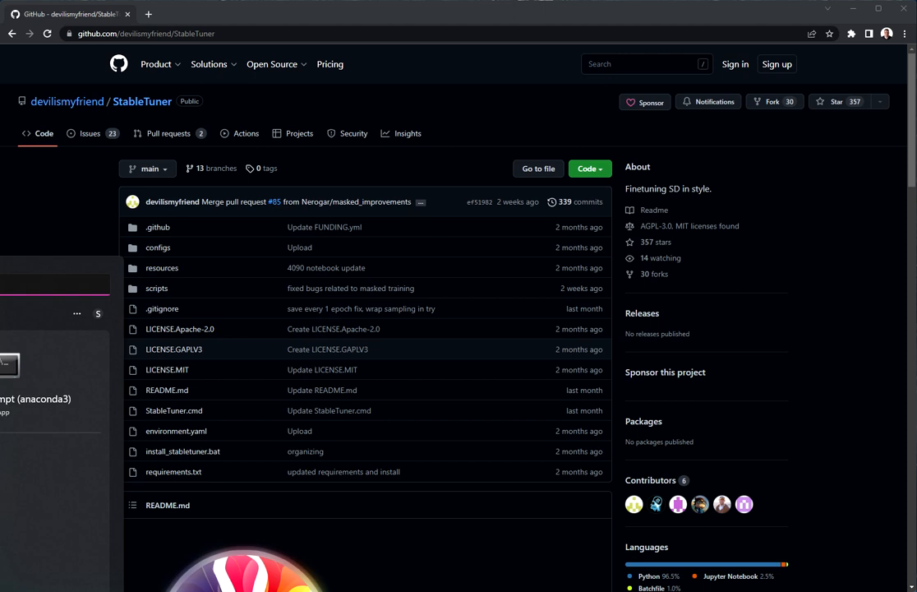
key("Return")
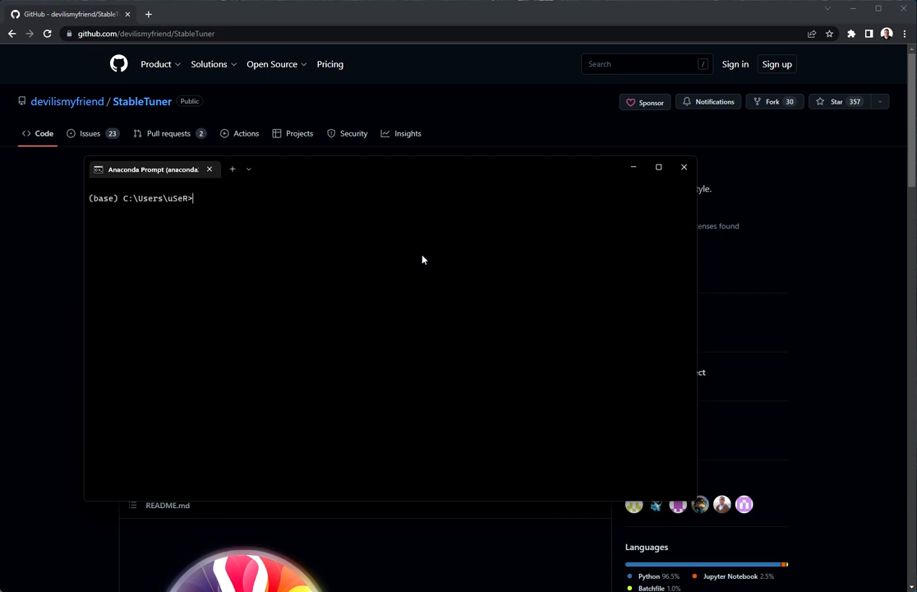
- Change into the StableTuner folder and run StableTuner.cmd
type("cd StableTuner")
key("Return")
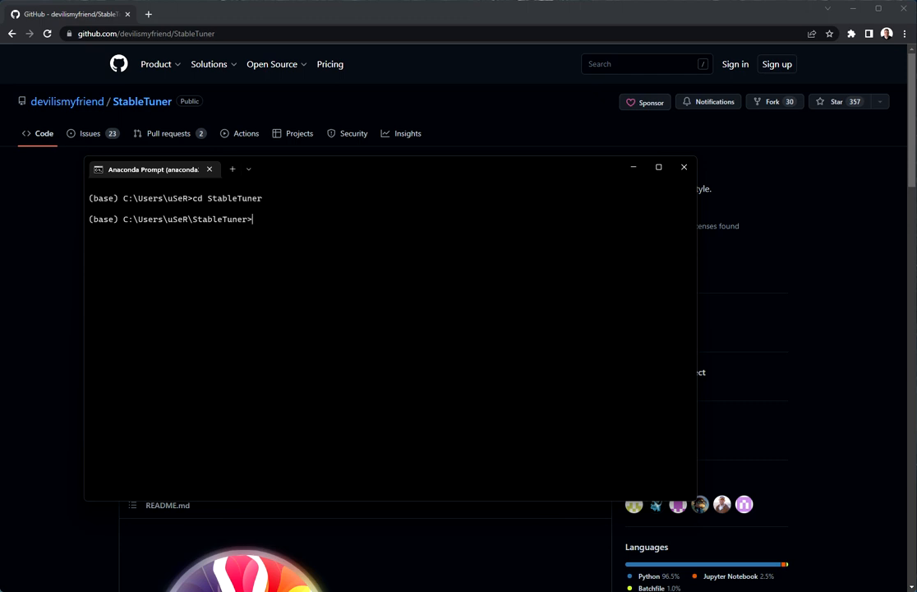
type("StableTuner.cmd")
key("Return")
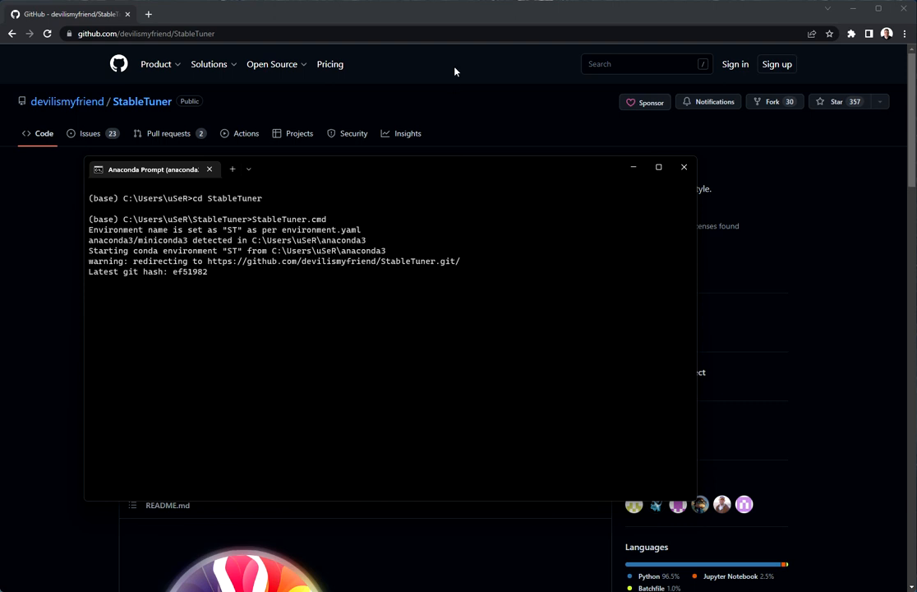
- Select Fine-Tune training mode and bring up the Output Path folder chooser
left_click_drag(378, 166, 0, 235)
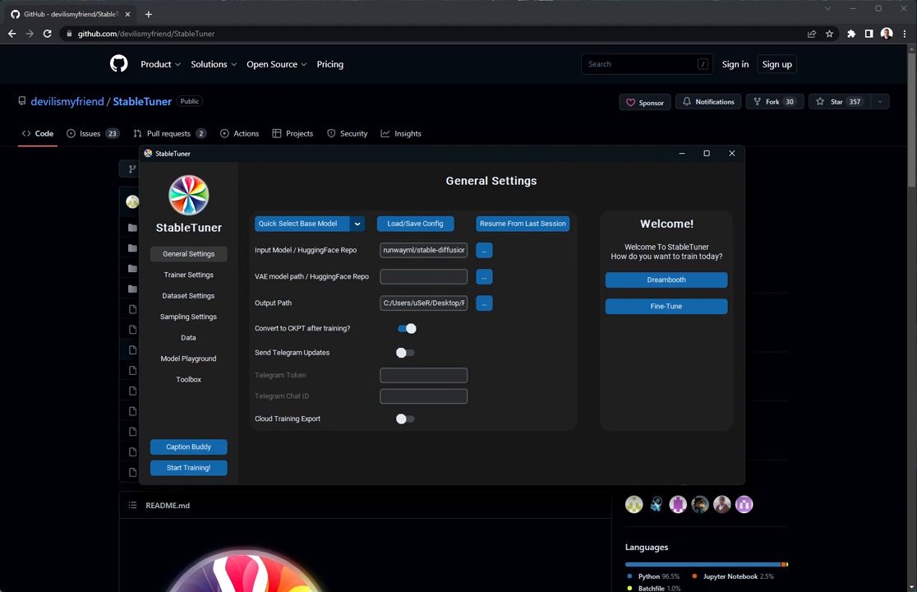
left_click(649, 306)
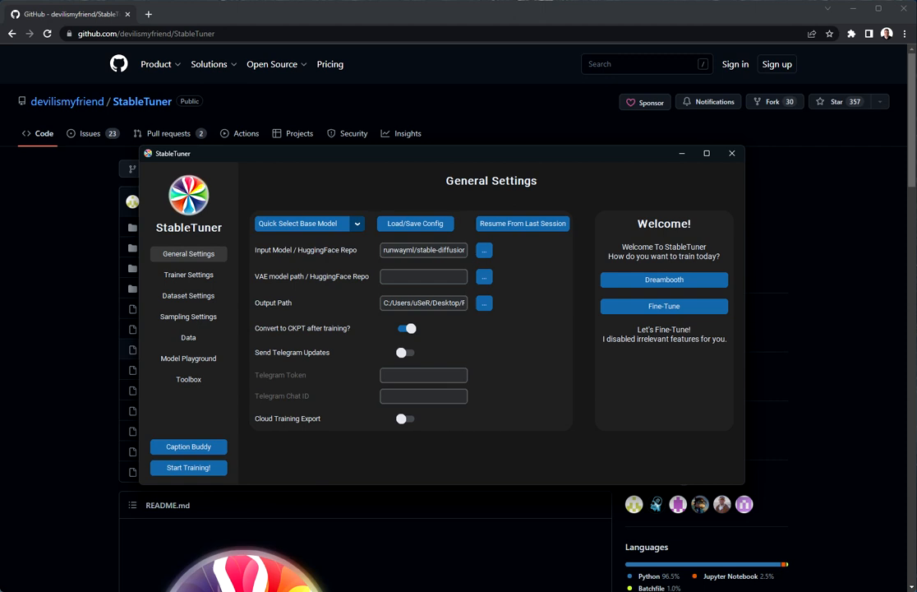
left_click(356, 222)
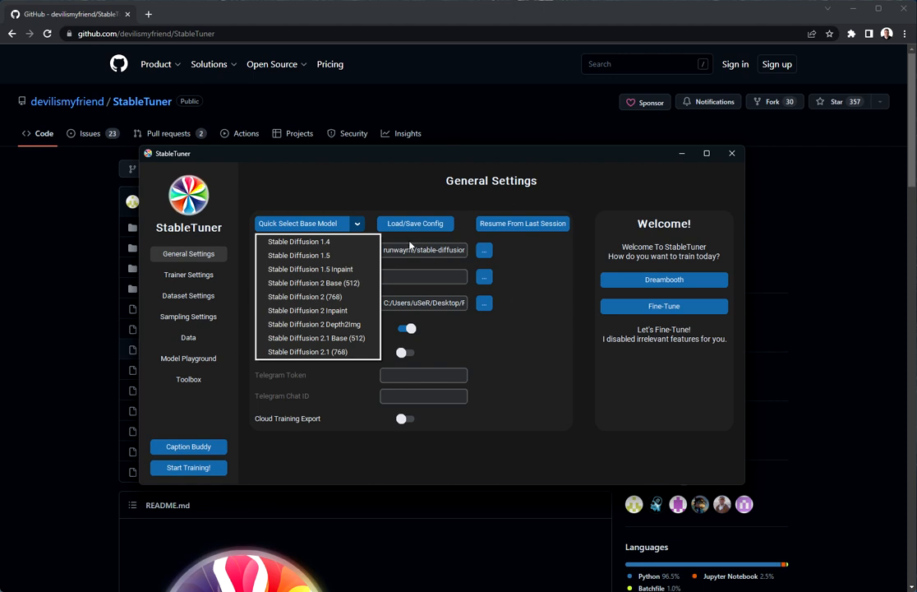
left_click(501, 268)
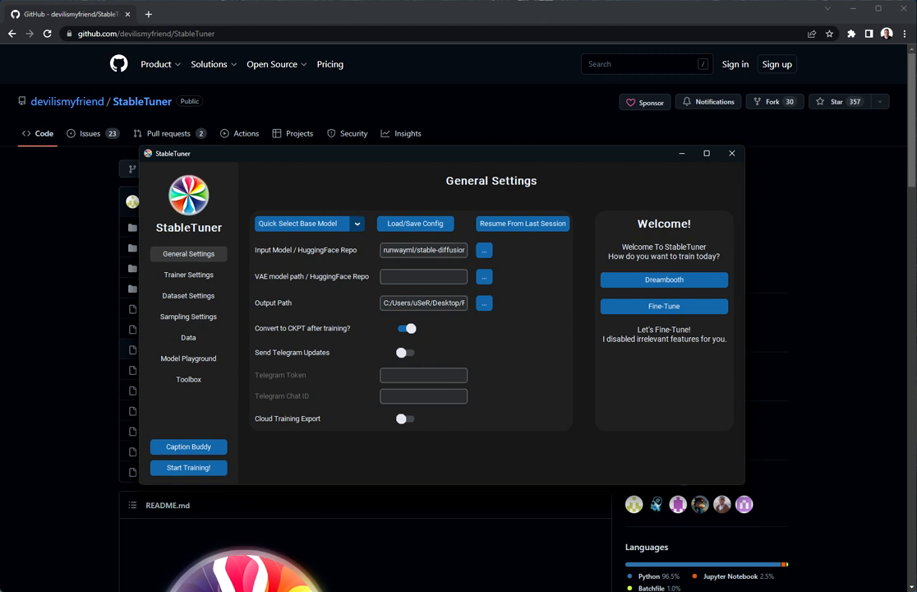
left_click(484, 302)
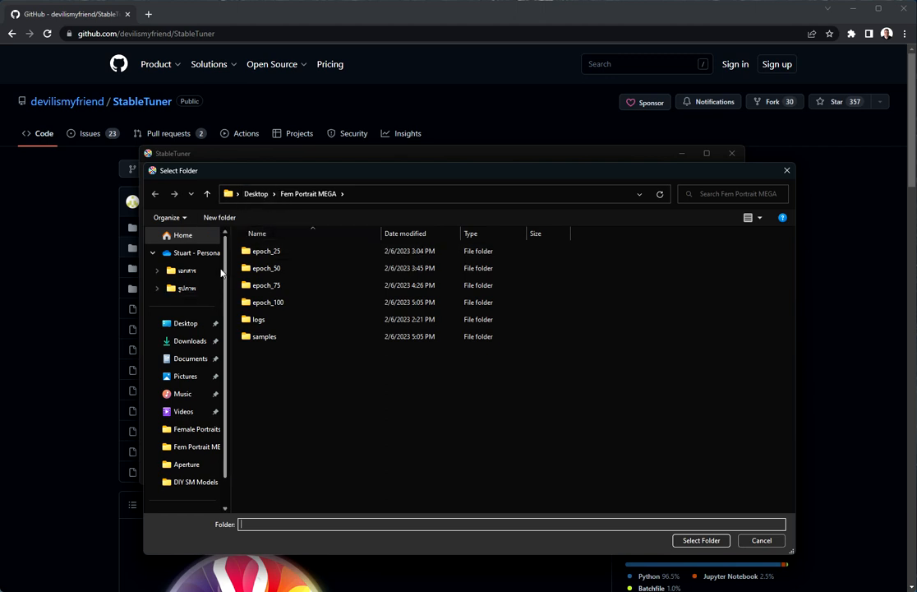
- Create a 'Lexica TESTING' folder on the Desktop and select it as the output path
left_click(256, 194)
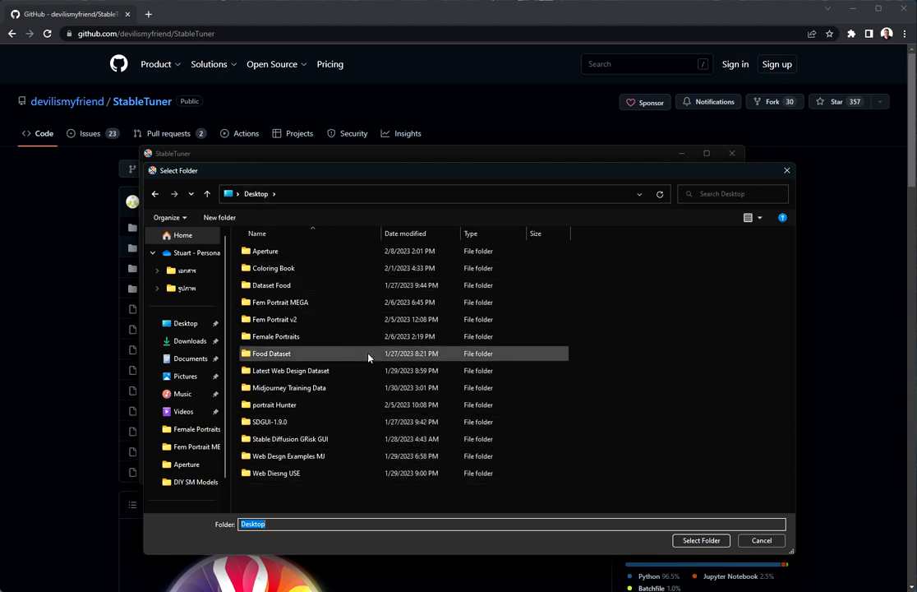
right_click(330, 491)
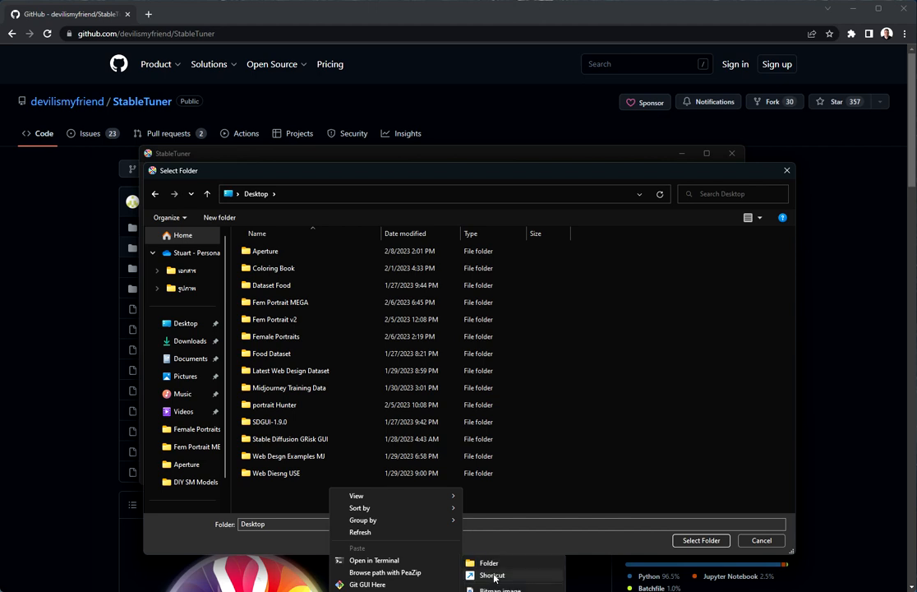
left_click(492, 564)
type("L")
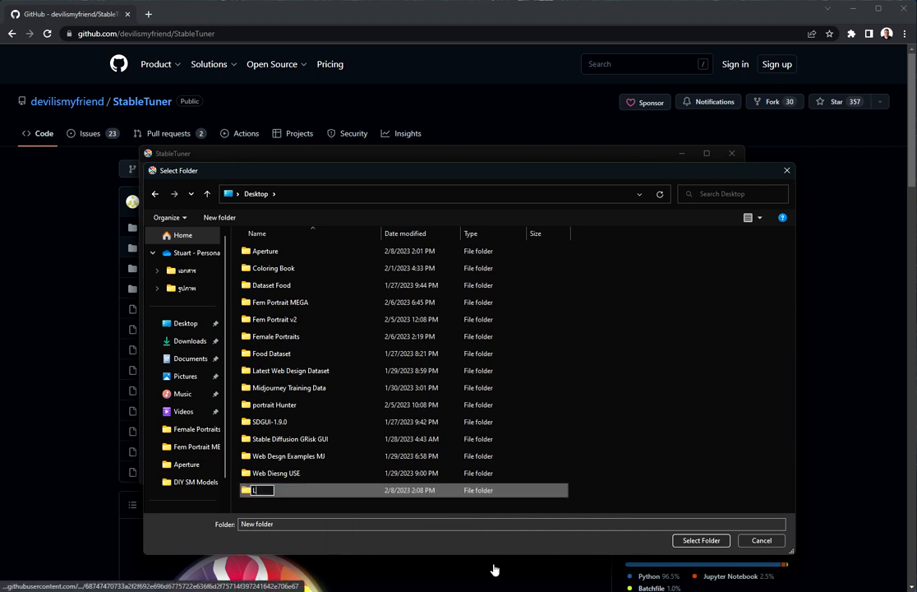
type("exica TESTING")
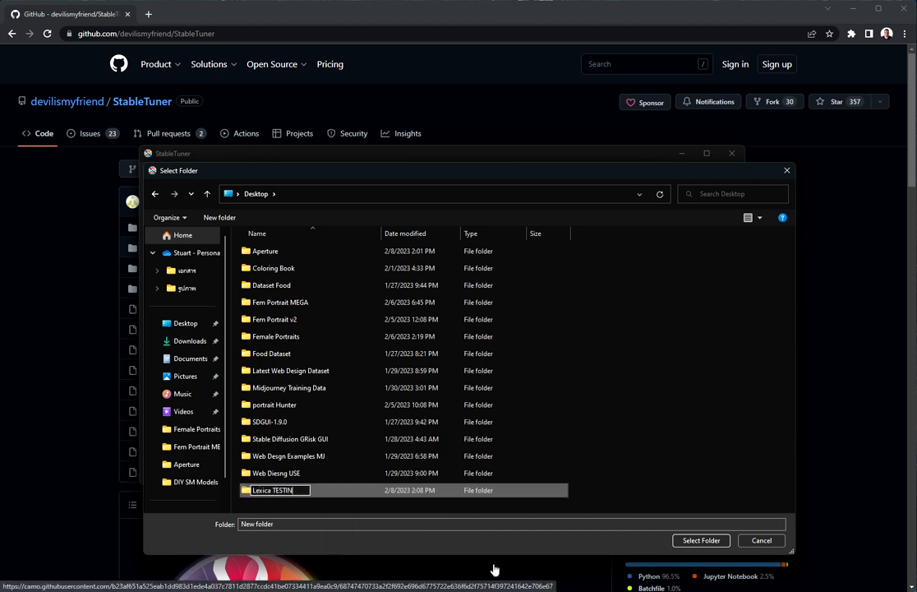
key("Return")
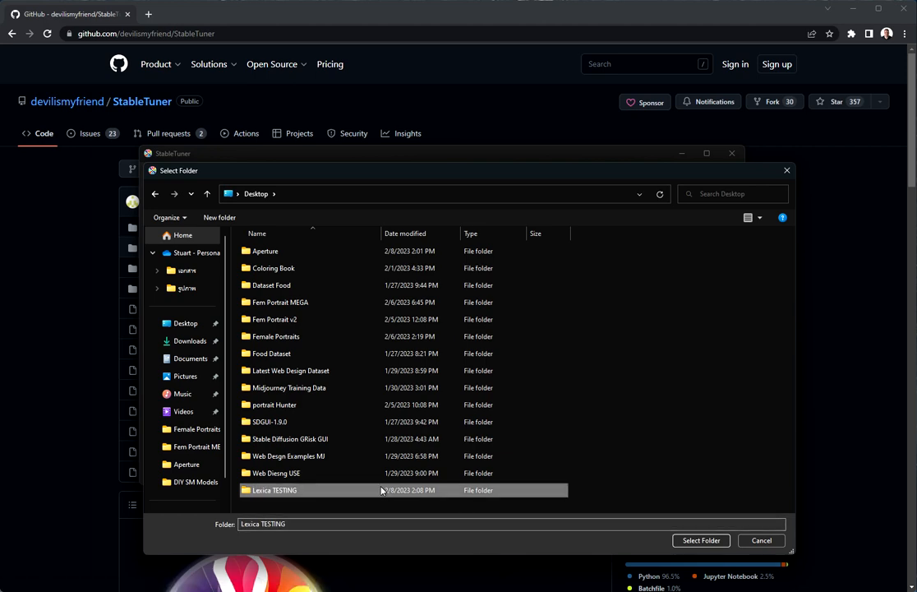
double_click(381, 490)
left_click(681, 541)
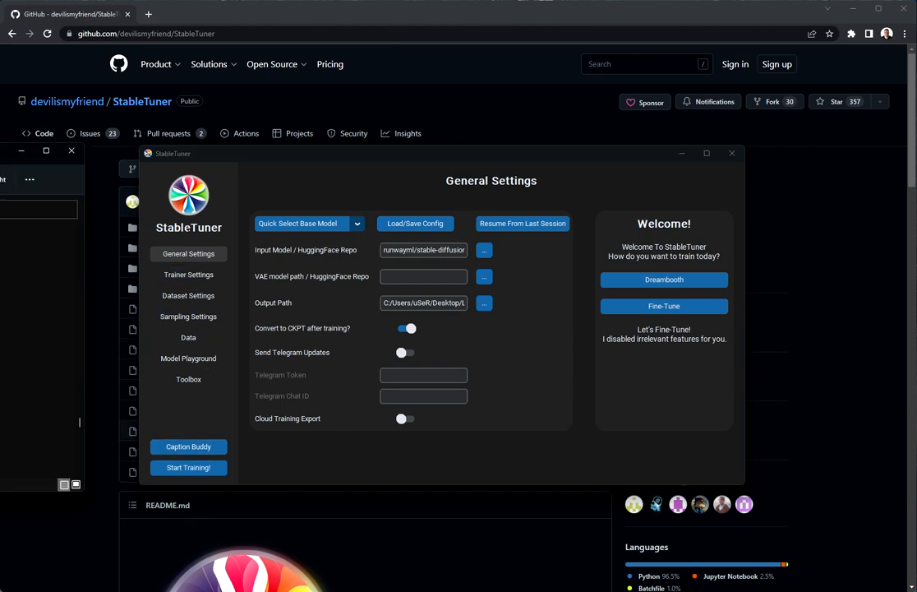
- Bring up an image from the Aperture folder in the Photos viewer
left_click_drag(0, 156, 331, 153)
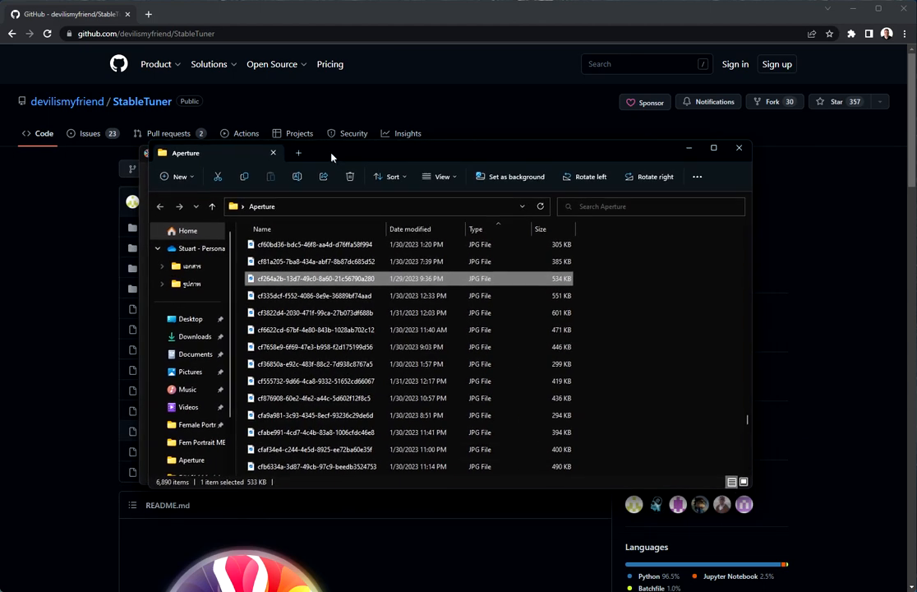
left_click(313, 261)
double_click(313, 249)
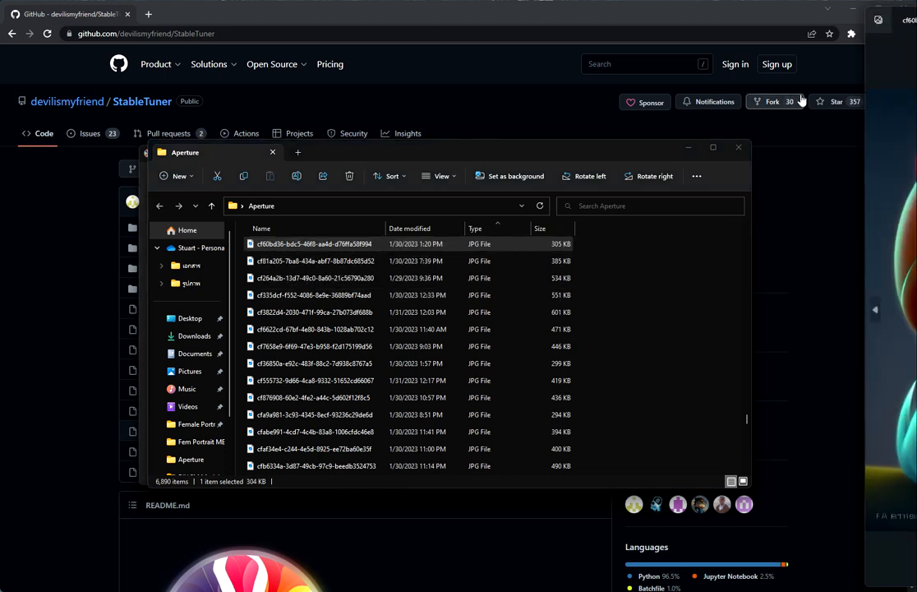
left_click_drag(891, 35, 443, 37)
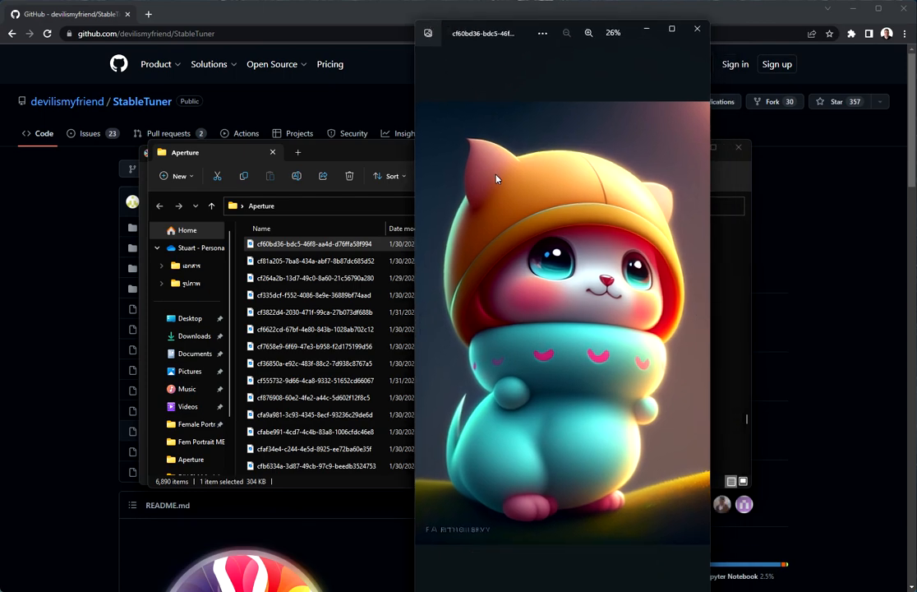
- Step through several Aperture images with the arrow keys, then close Photos
key("Left")
key("Left")
key("Left")
key("Left")
key("Left")
key("Left")
key("Left")
key("Left")
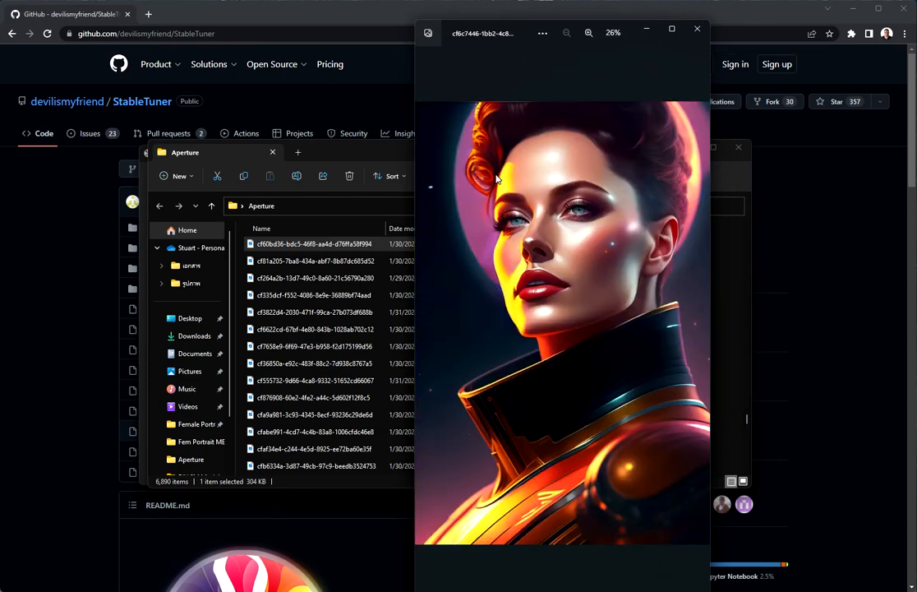
key("Left")
key("Left")
key("Left")
key("Left")
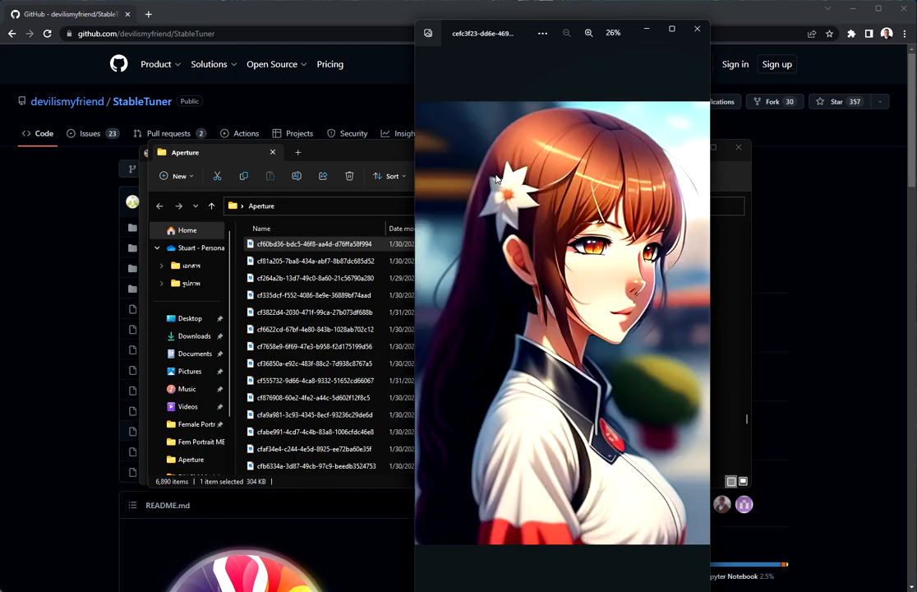
key("Left")
key("Left")
key("Left")
key("Left")
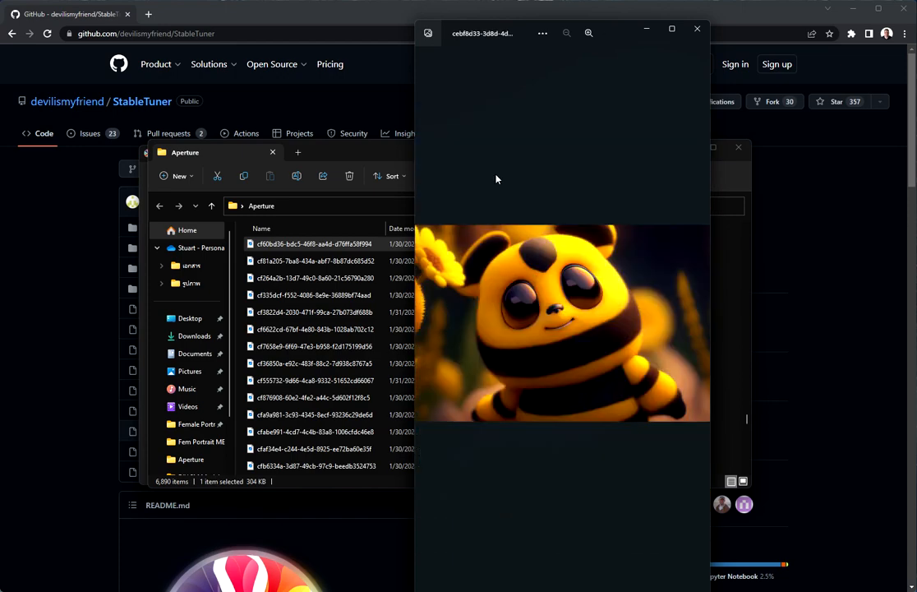
key("Left")
key("Left")
key("Left")
key("Left")
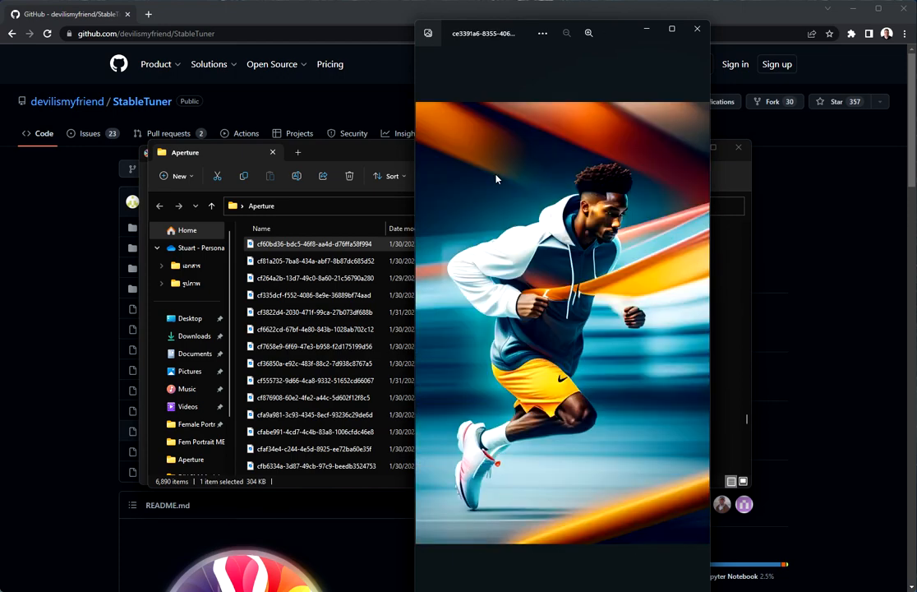
key("Left")
key("Left")
key("Left")
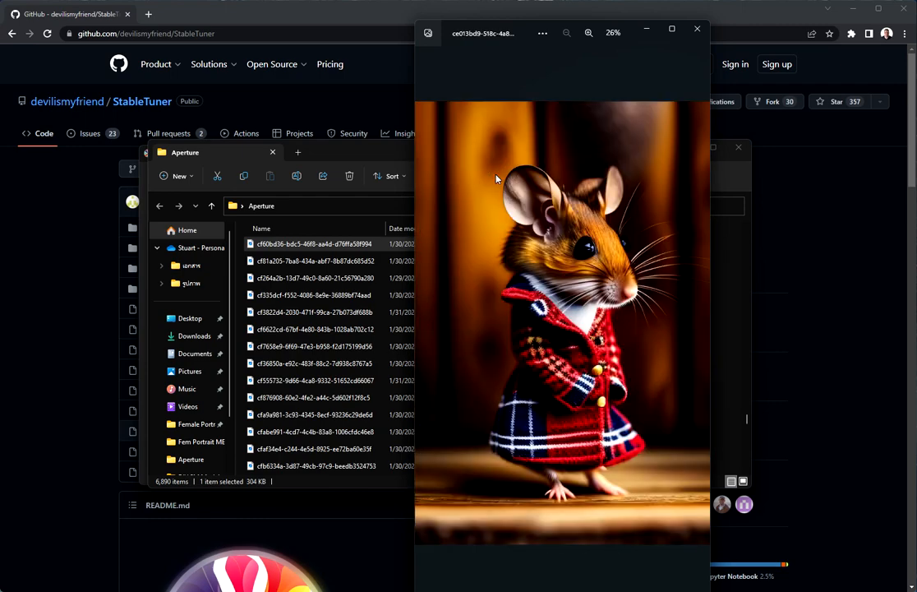
key("Right")
key("Right")
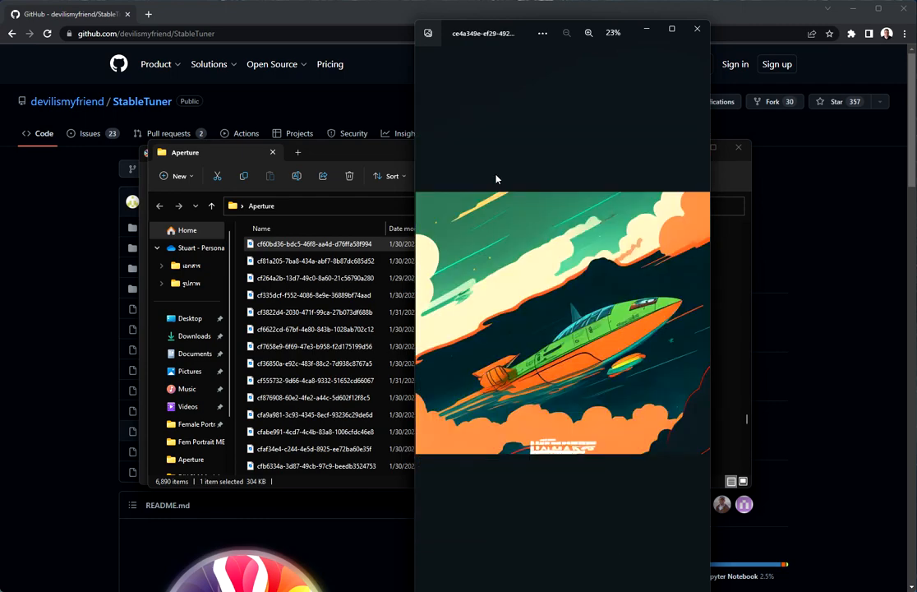
left_click(704, 30)
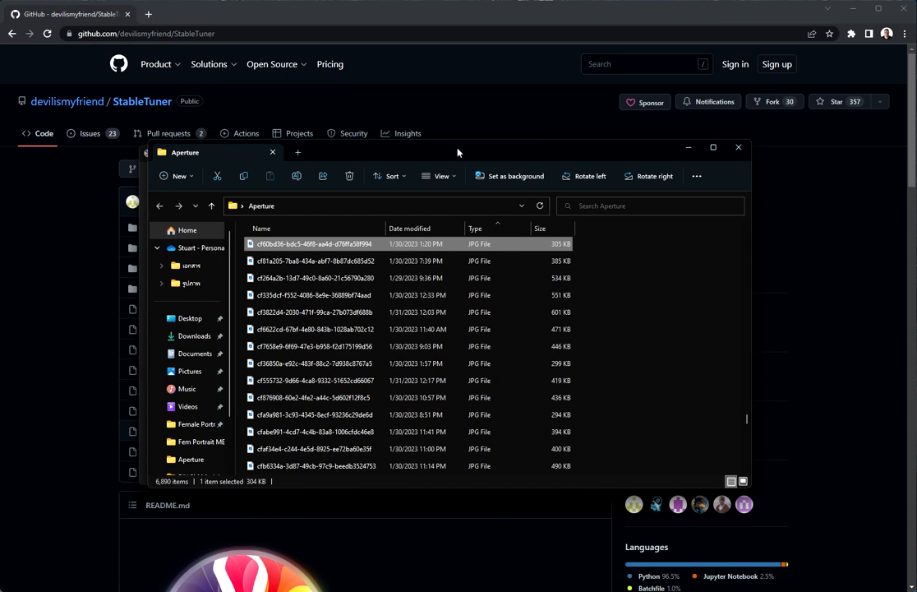
- Move Explorer aside and launch Caption Buddy from StableTuner's sidebar
left_click_drag(443, 152, 0, 132)
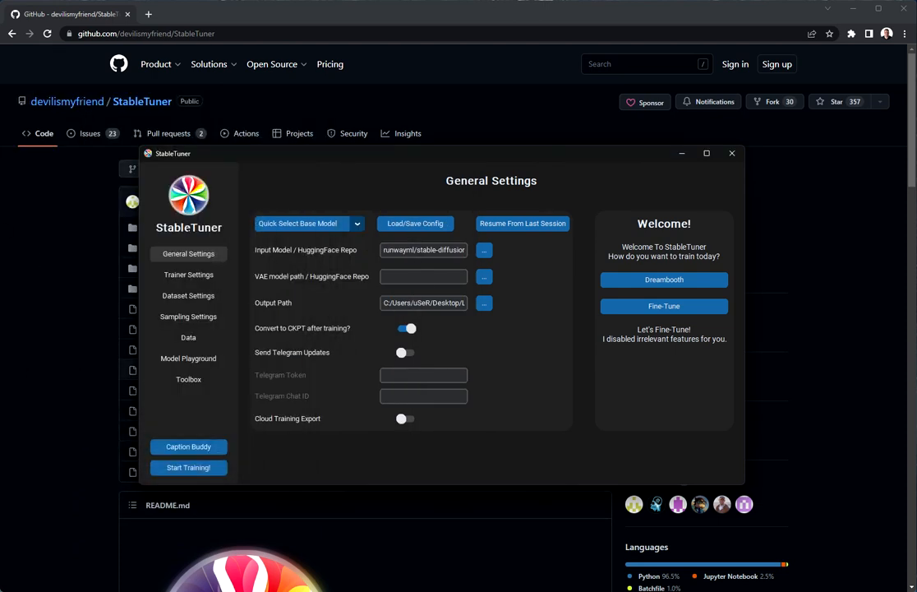
left_click(195, 446)
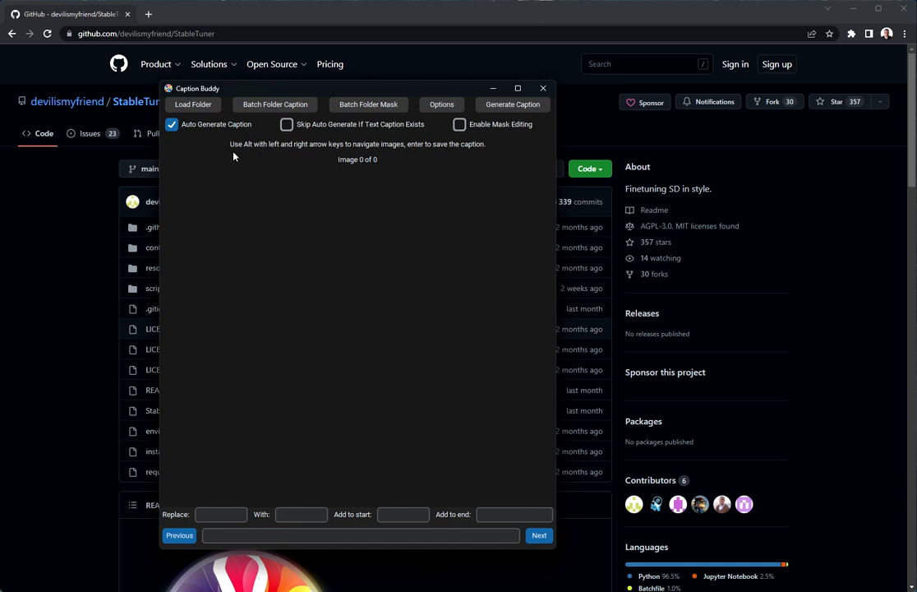
- Load the Desktop's Aperture folder into Caption Buddy
left_click(194, 105)
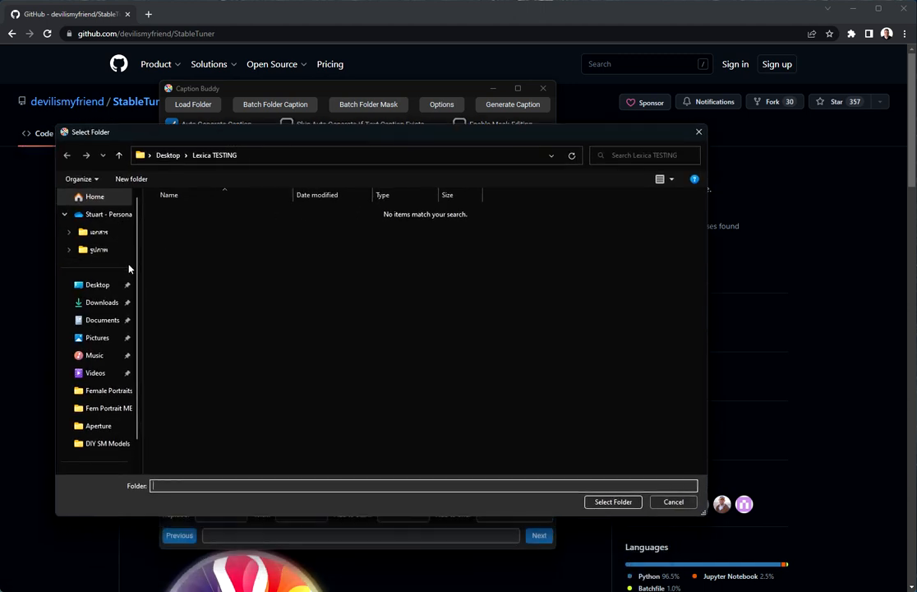
left_click(98, 283)
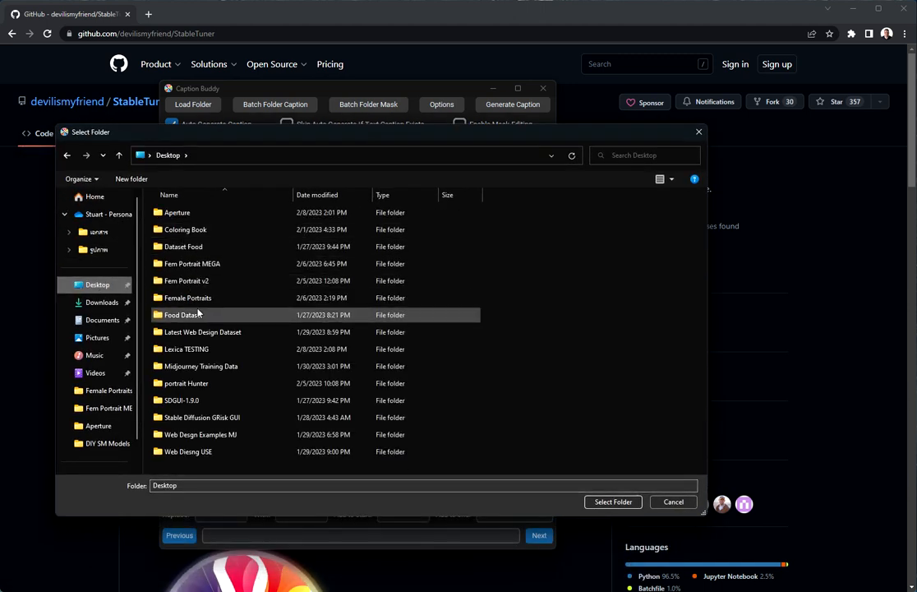
double_click(177, 212)
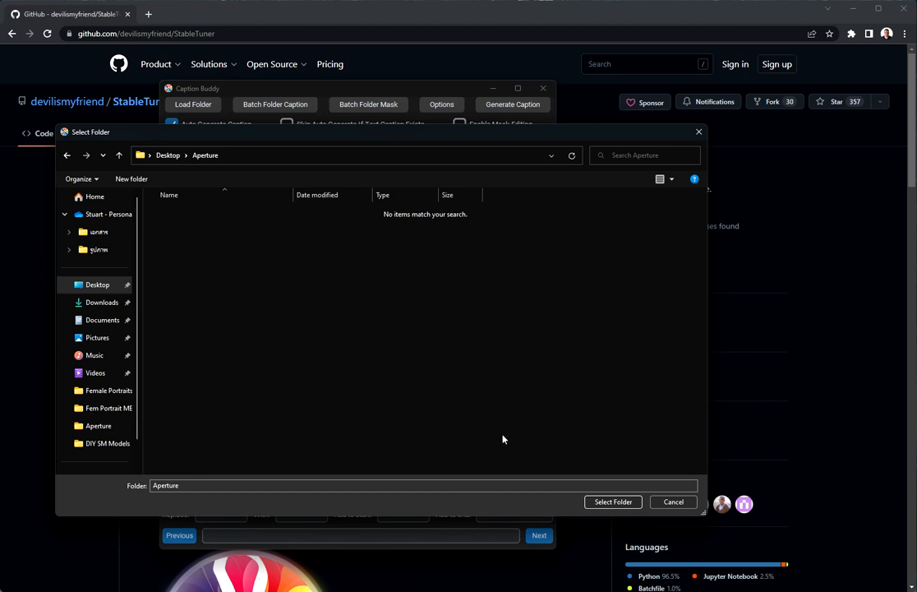
left_click(622, 505)
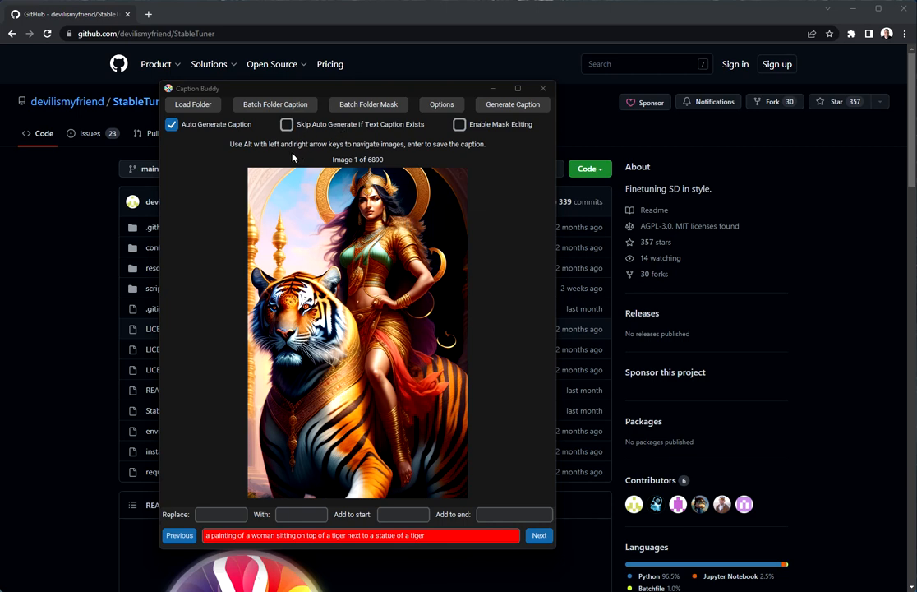
- Browse forward to image 5 and back to image 3, reviewing the auto captions
left_click(536, 537)
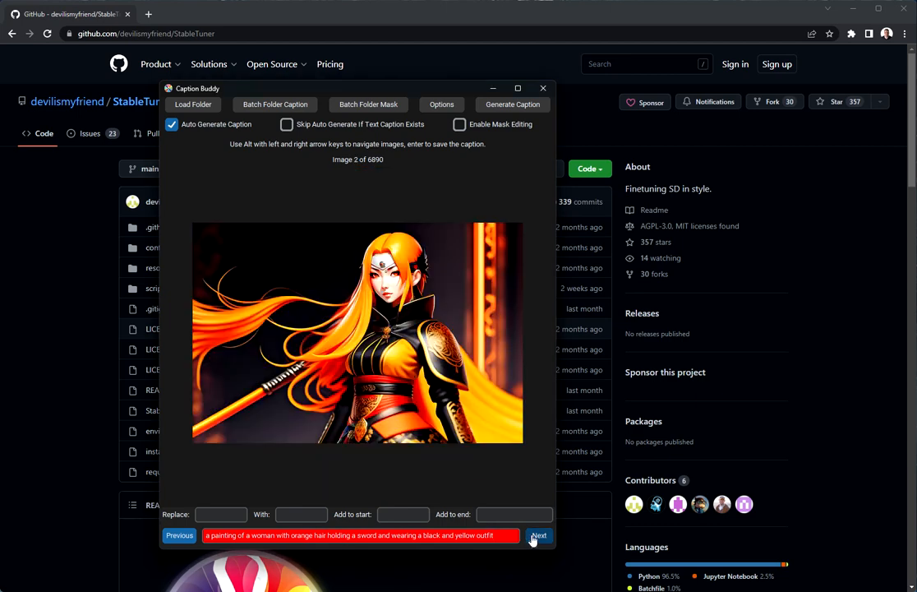
left_click(536, 535)
left_click(535, 536)
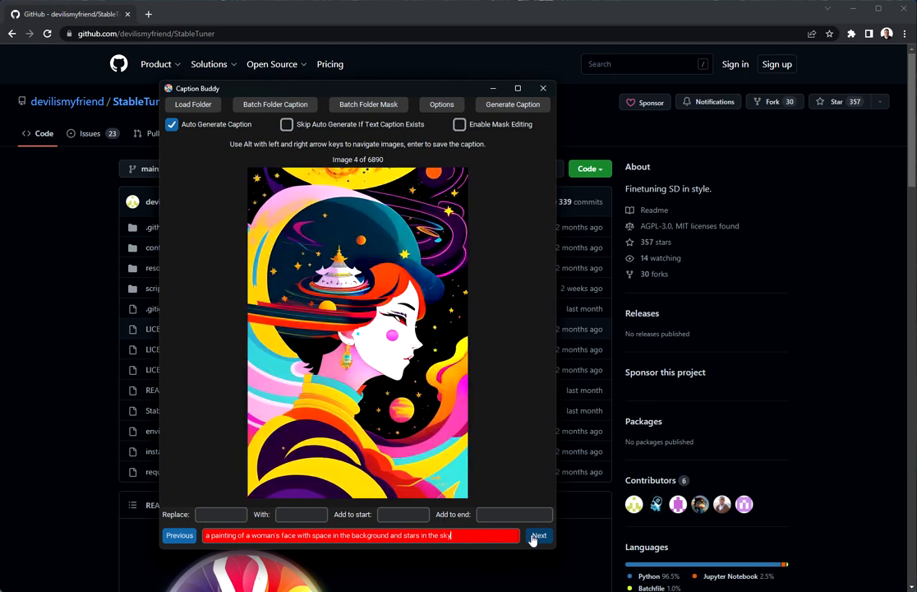
left_click(535, 536)
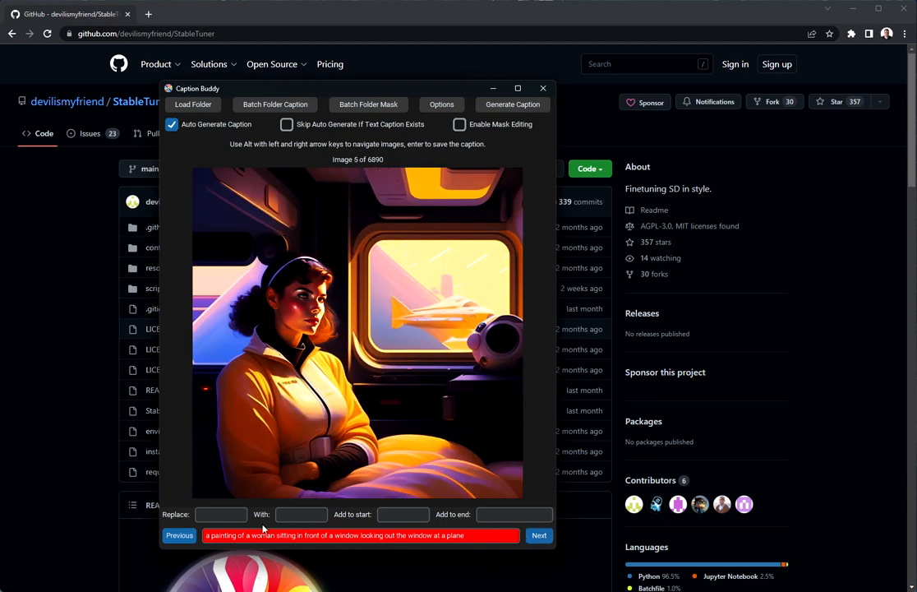
left_click(185, 537)
left_click(181, 536)
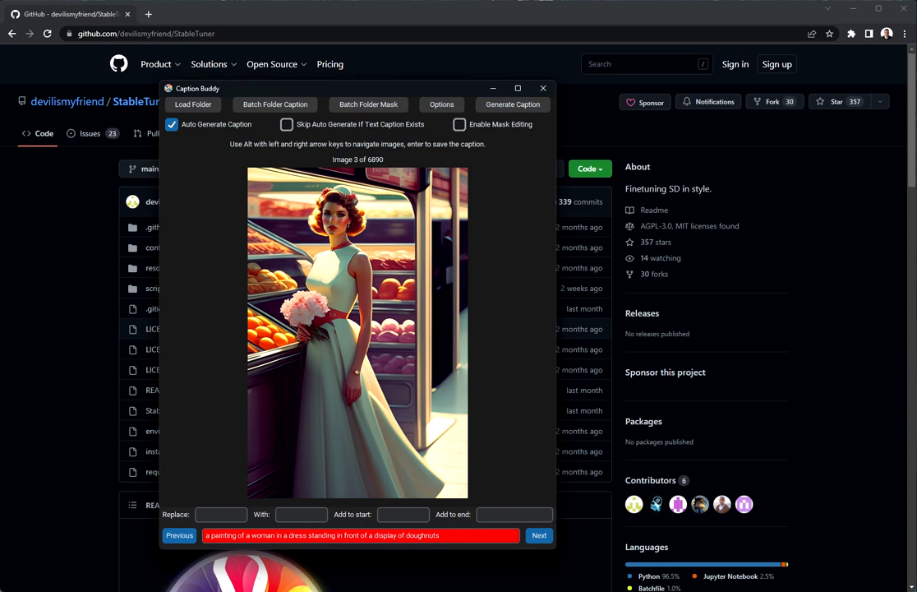
- Try replacing 'painting' with 'photo', clear both fields, and return to image 2
left_click(212, 515)
type("painting")
type("photo")
key("shift+Tab")
key("BackSpace")
key("Tab")
key("BackSpace")
left_click(180, 535)
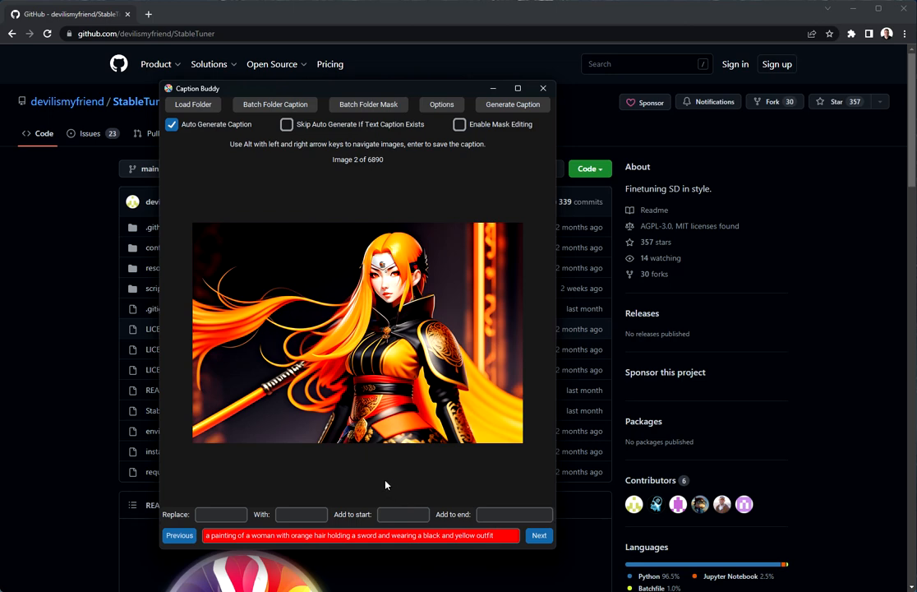
- Advance to image 4 and enter 'lexica_style' as the caption prefix and suffix
left_click(536, 538)
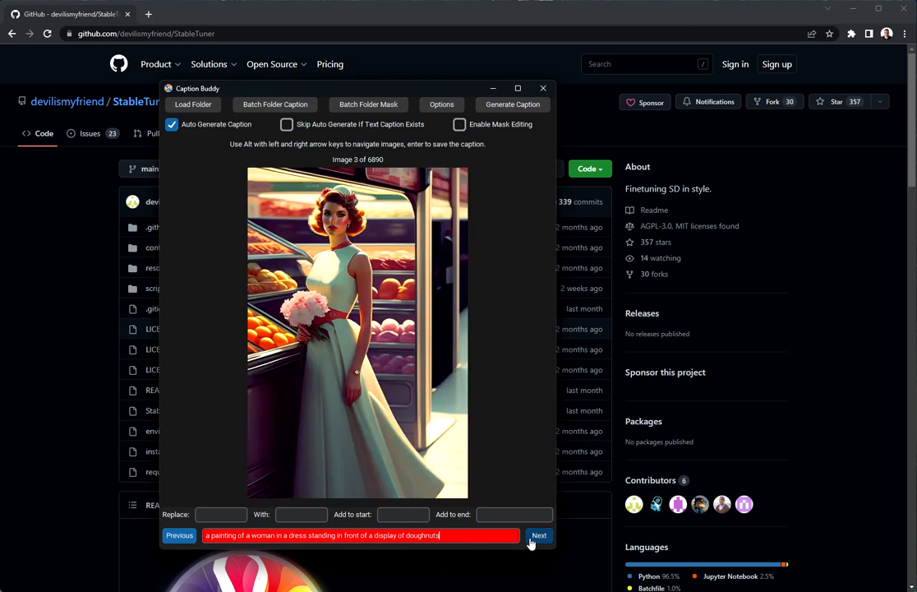
left_click(536, 538)
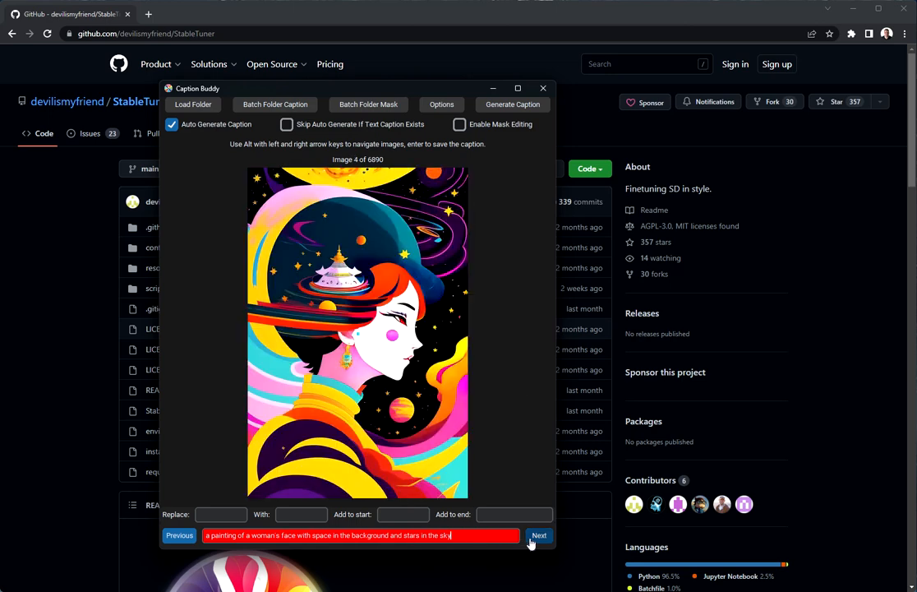
left_click(400, 516)
type("lexica_style,")
left_click(482, 515)
type("lexica_style,")
key("BackSpace")
- Delete the caption prefix and suffix so both are empty
triple_click(394, 513)
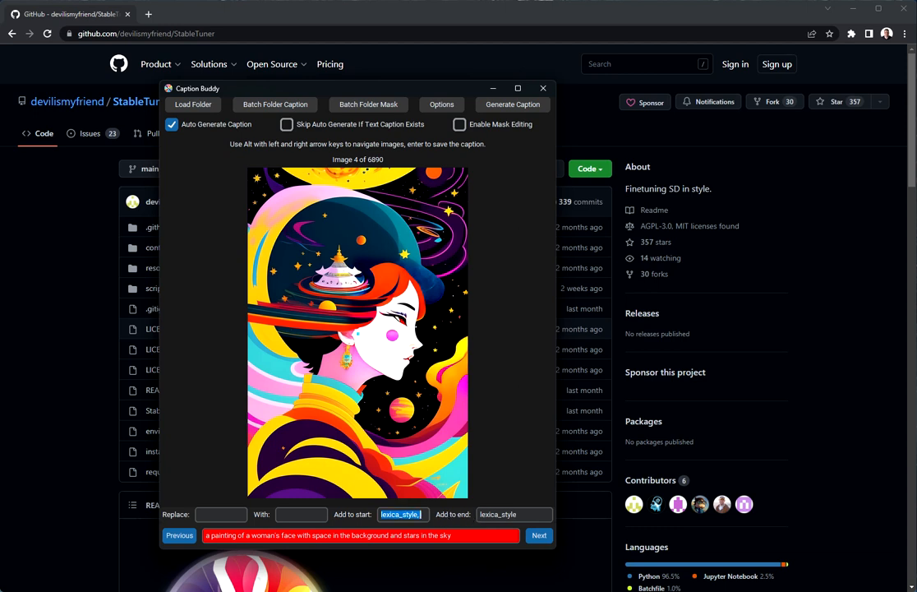
key("BackSpace")
double_click(483, 514)
key("BackSpace")
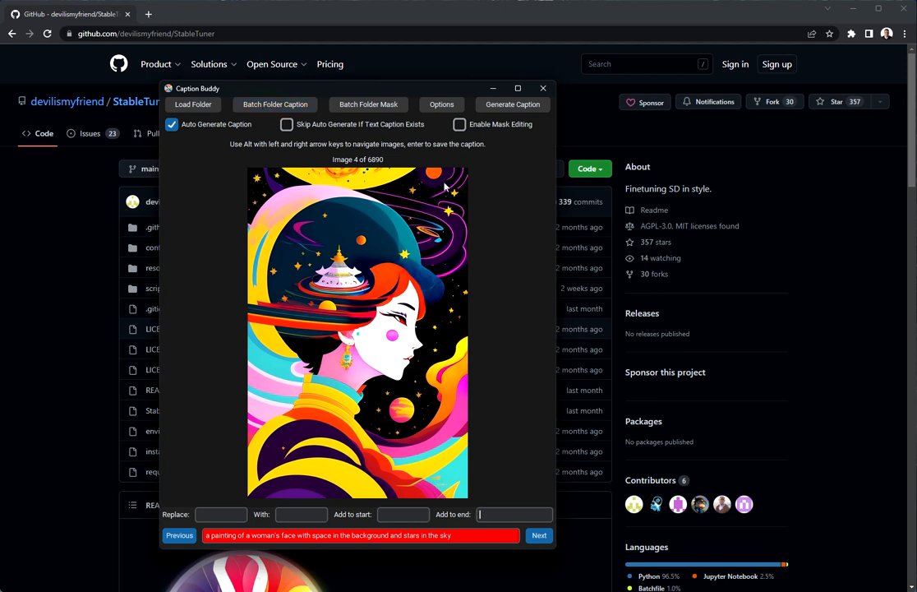
- Batch caption the whole Aperture folder, saving captions alongside the images
left_click(272, 109)
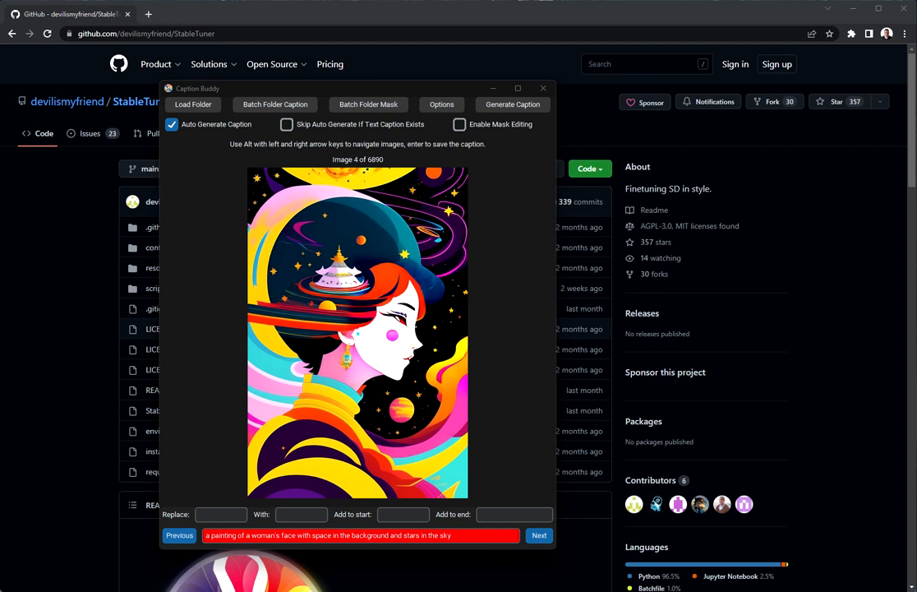
left_click(383, 379)
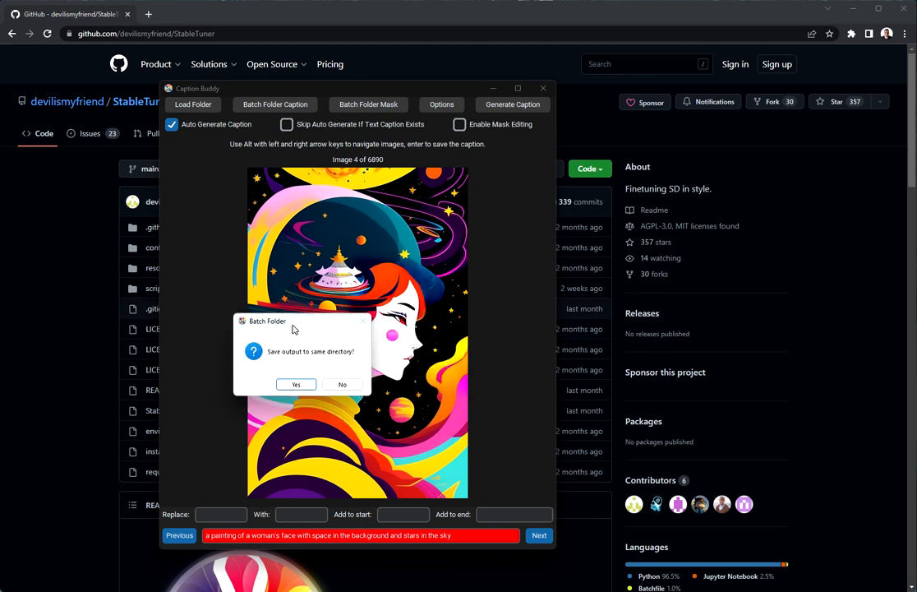
left_click_drag(292, 326, 428, 342)
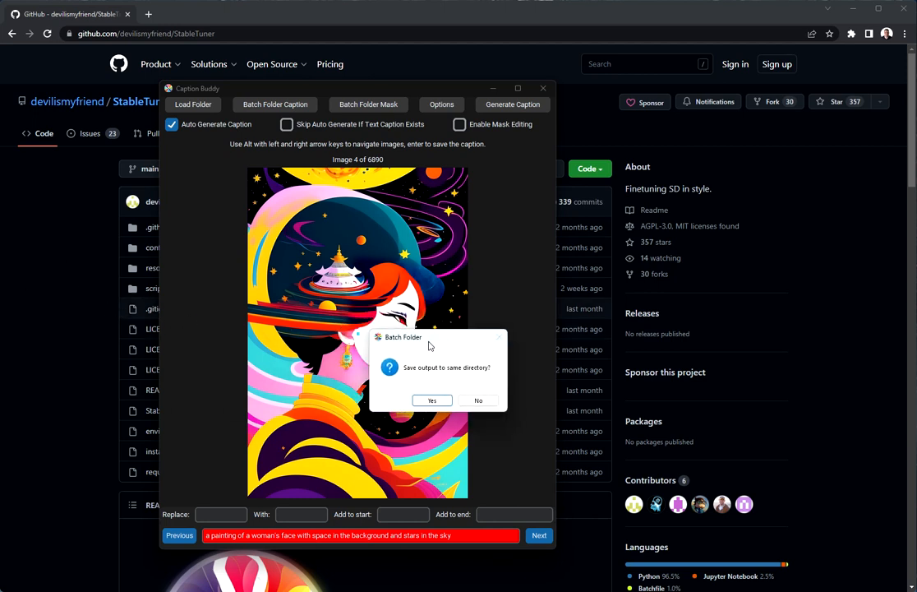
left_click(433, 401)
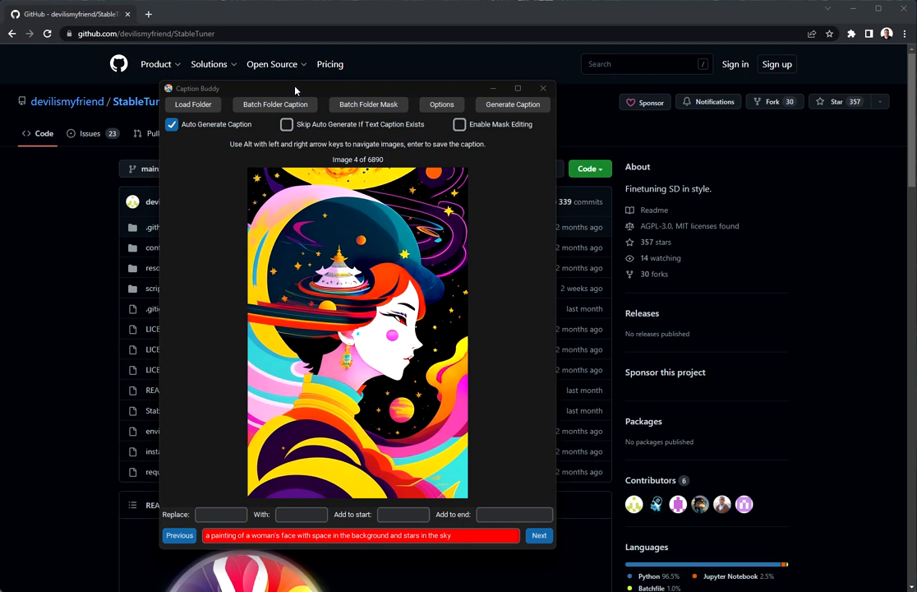
left_click_drag(295, 91, 449, 73)
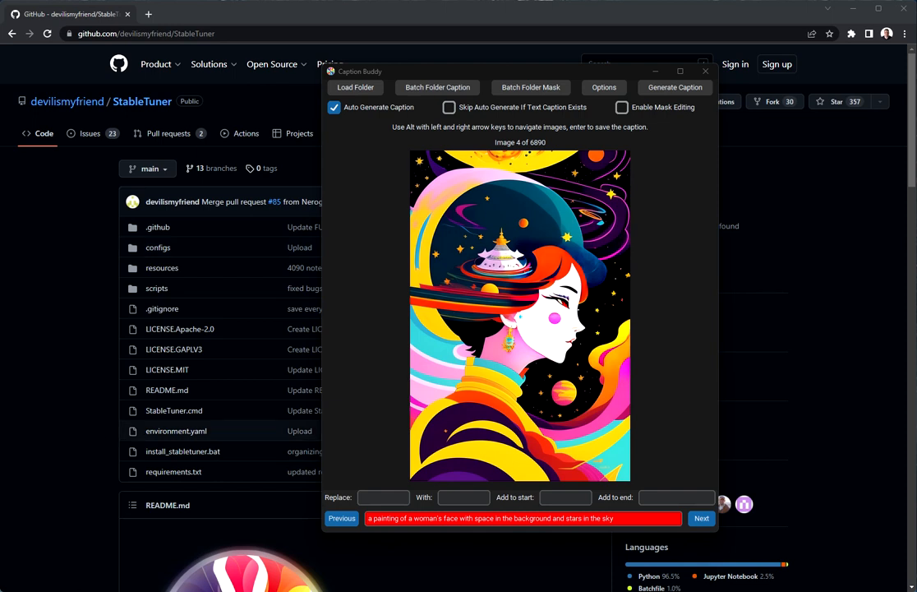
- Check the Aperture folder's new caption text files, read one in Notepad, then close both windows
left_click_drag(0, 135, 448, 144)
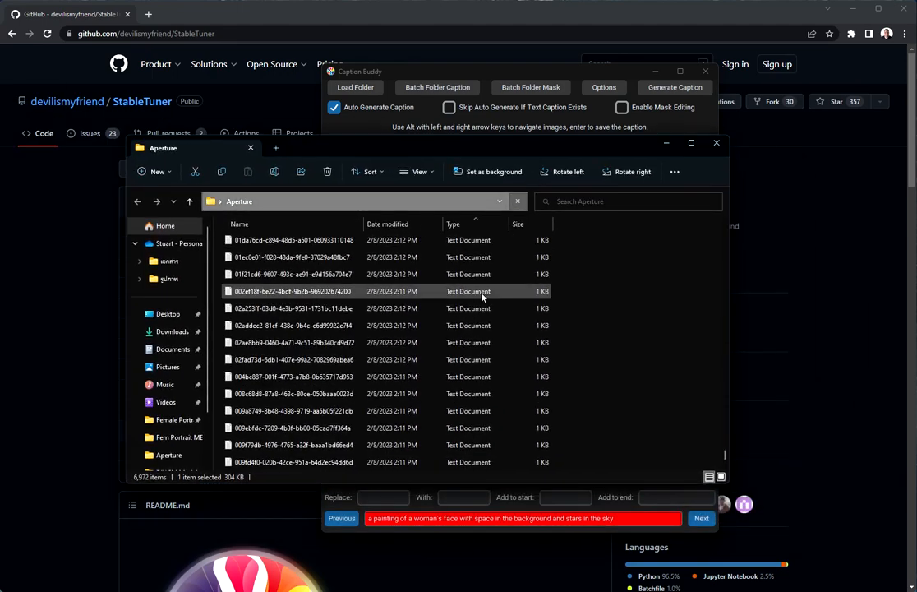
scroll(482, 297, "down", 5)
scroll(478, 313, "down", 10)
scroll(438, 318, "up", 15)
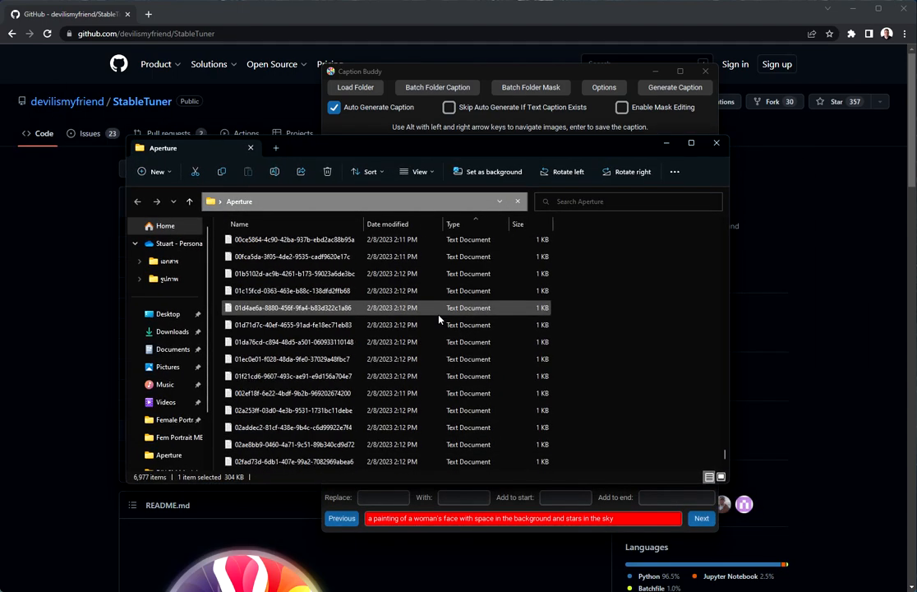
scroll(439, 319, "down", 5)
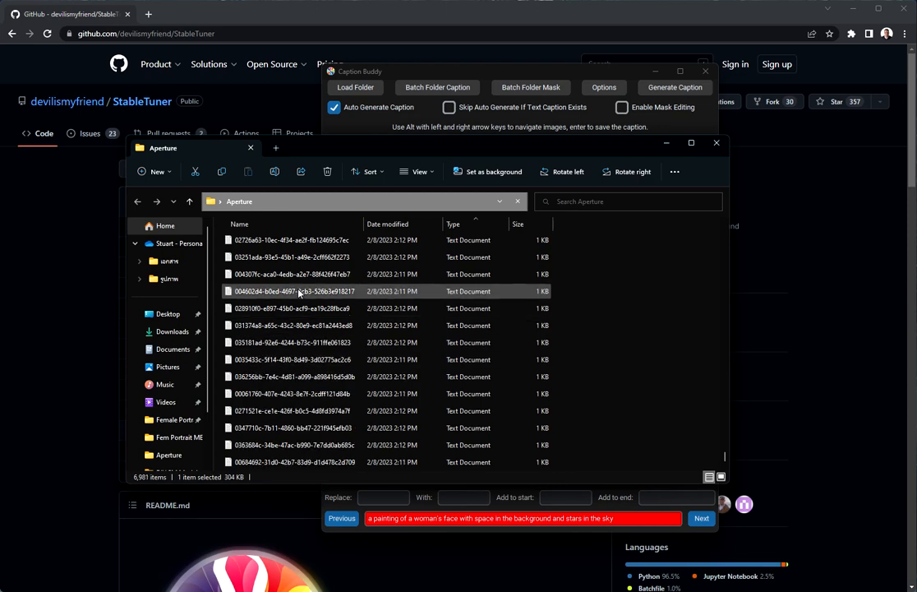
scroll(298, 292, "up", 18)
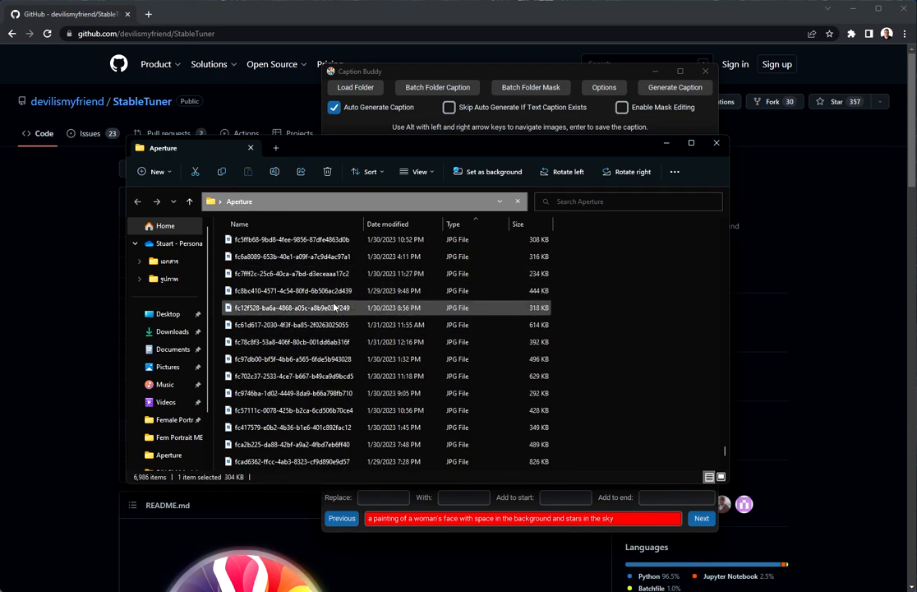
scroll(338, 309, "down", 20)
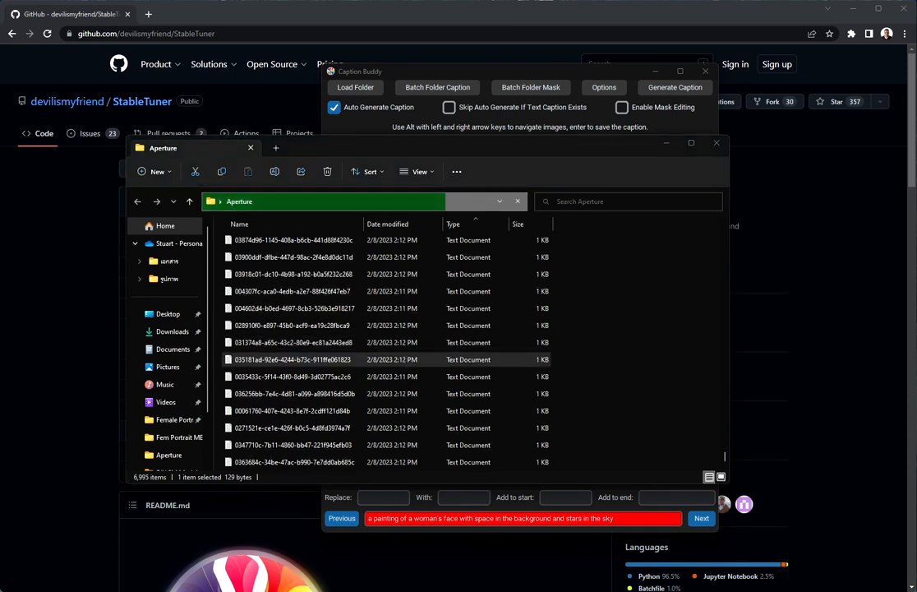
left_click_drag(1, 231, 475, 222)
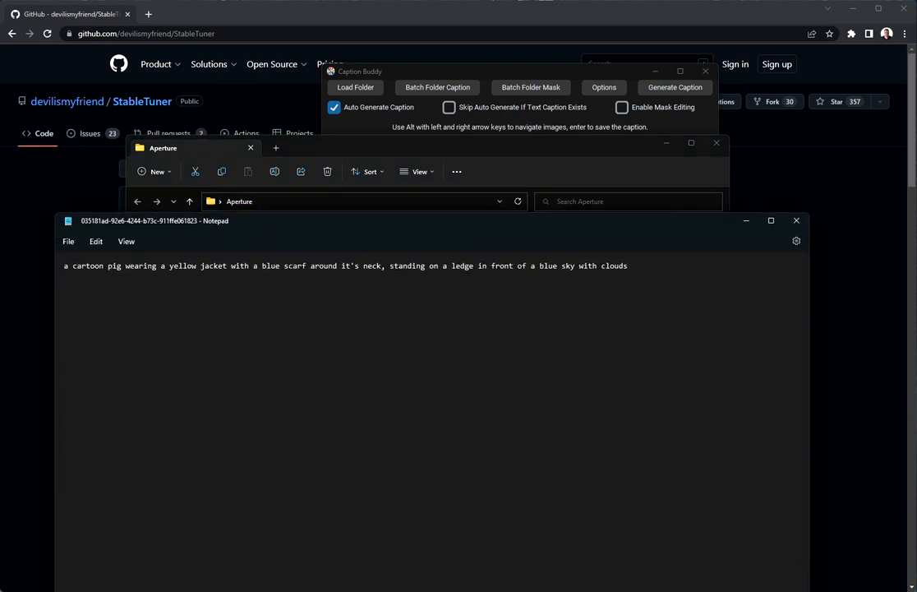
left_click(797, 222)
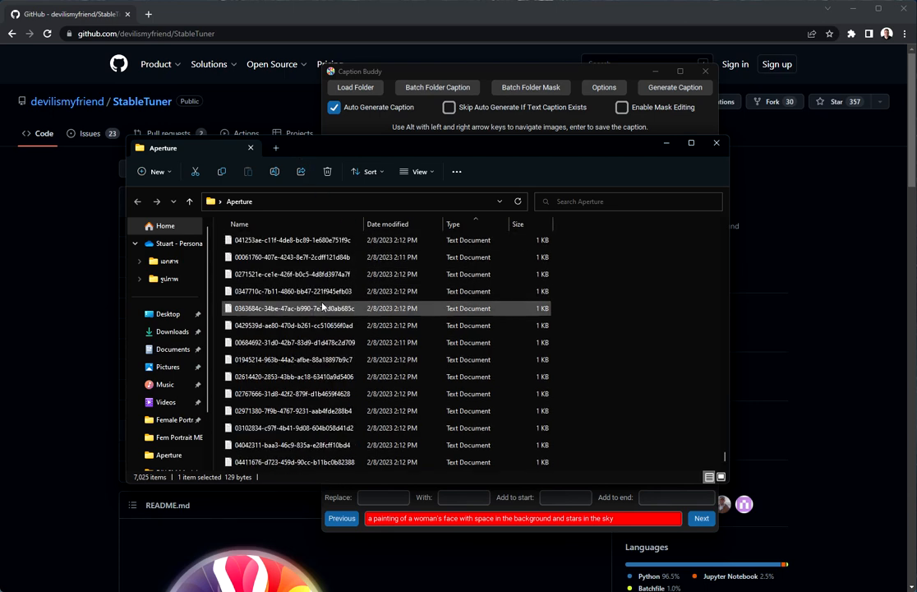
left_click(716, 143)
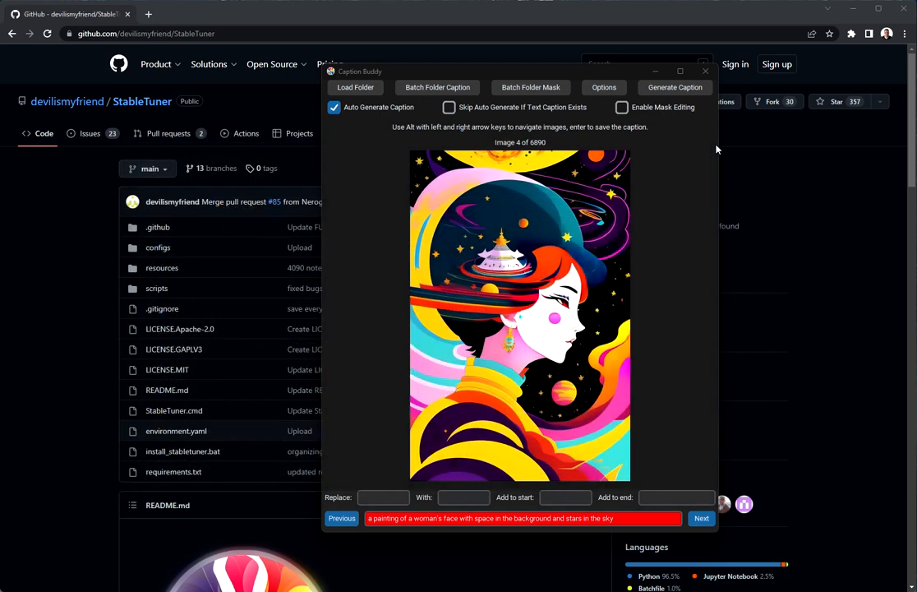
- Close Caption Buddy and cancel the batch captioning run, stopped at 162 of 6890 images
left_click(346, 239)
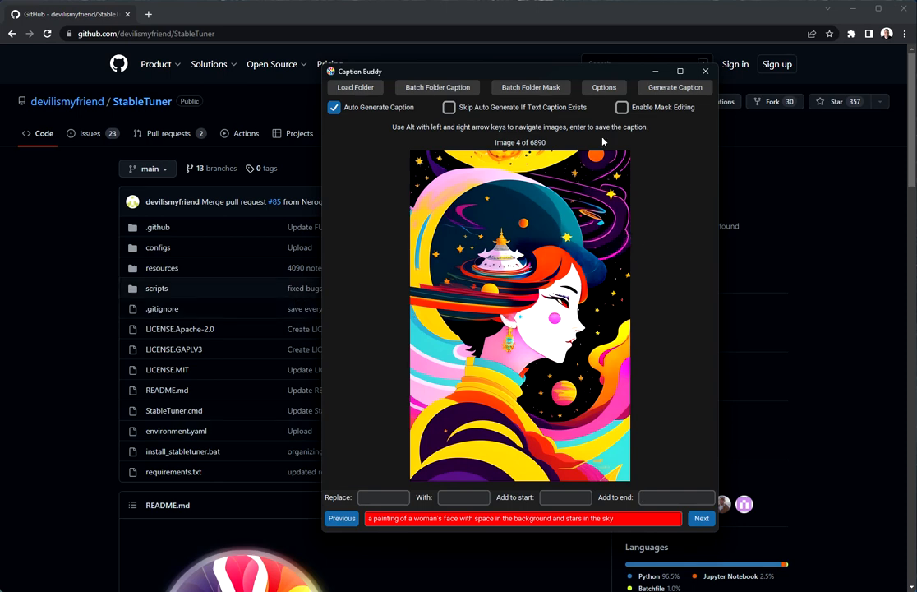
left_click(703, 72)
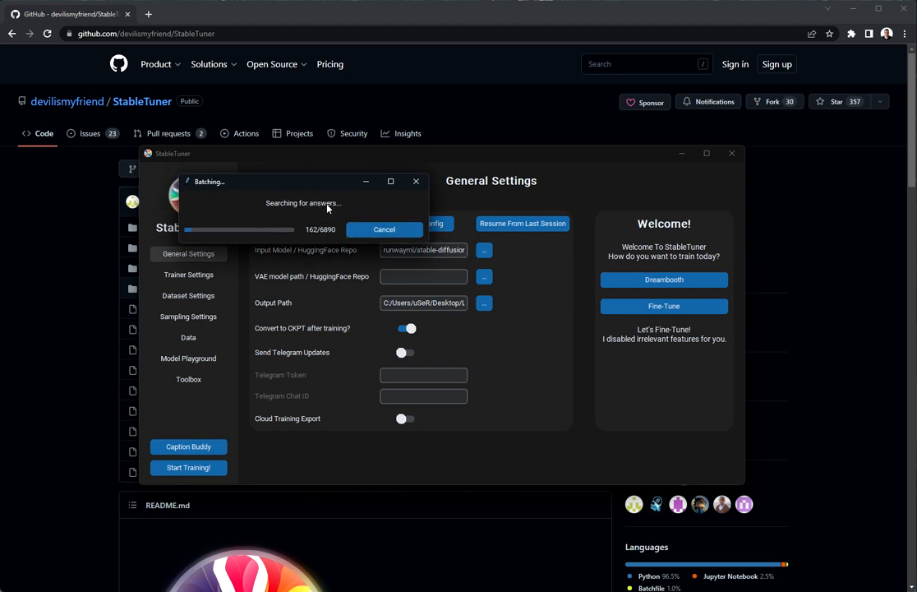
left_click_drag(302, 190, 364, 211)
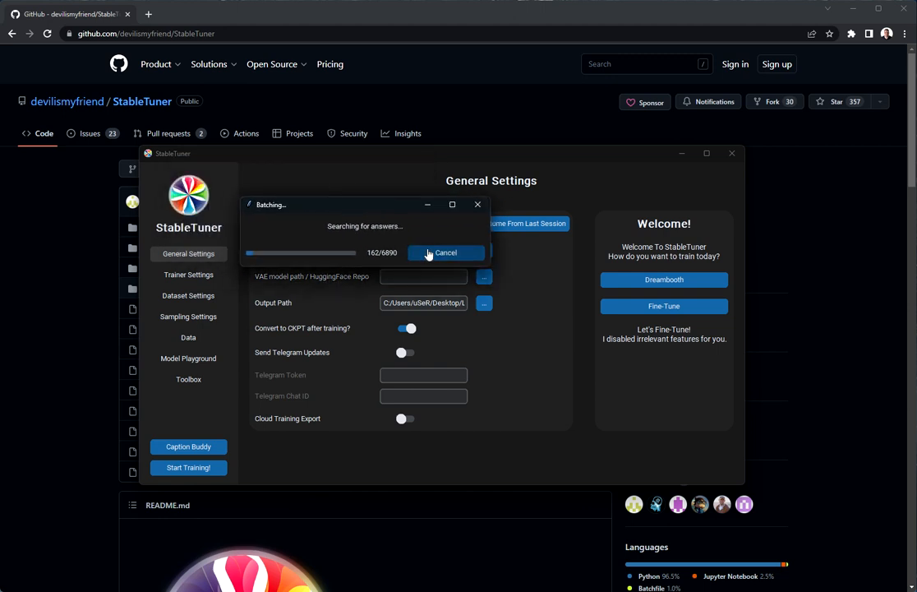
left_click(475, 207)
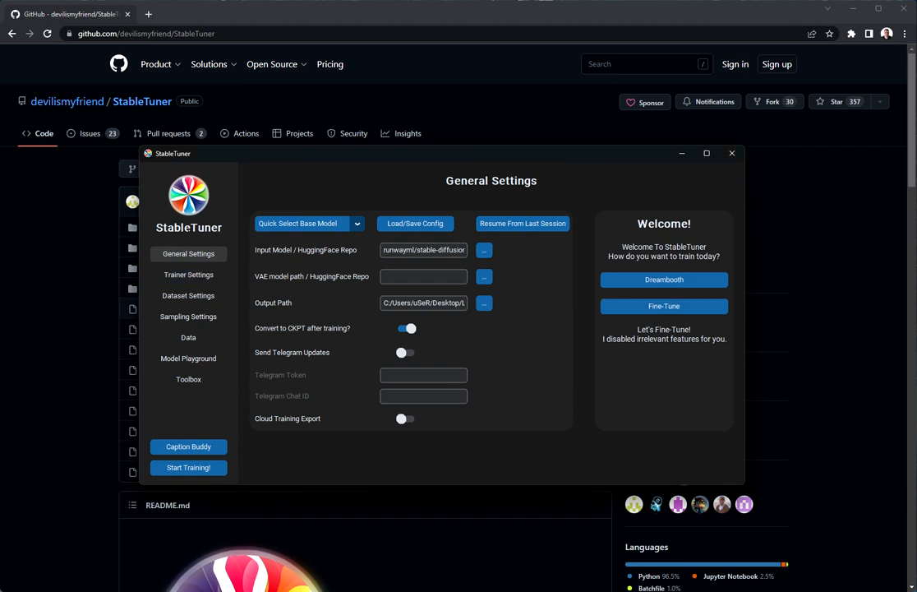
- In Trainer Settings, keep the Regular model variant, xformers attention and 512 resolution
left_click(190, 277)
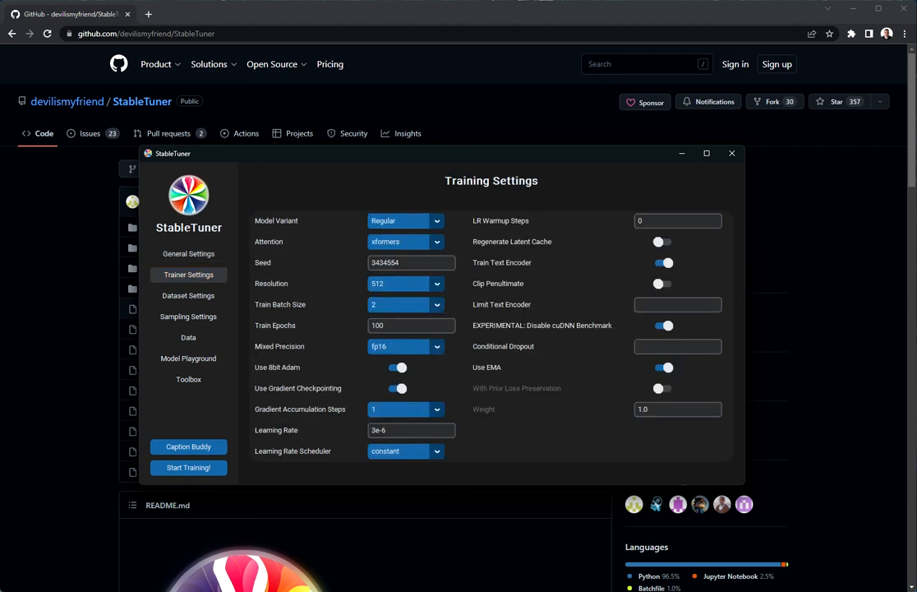
double_click(404, 263)
left_click(408, 222)
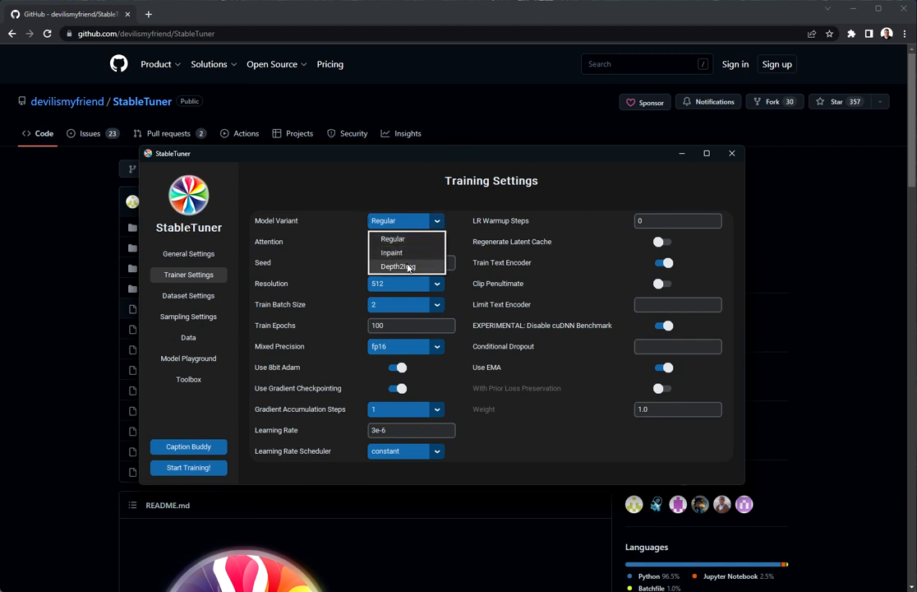
left_click(359, 272)
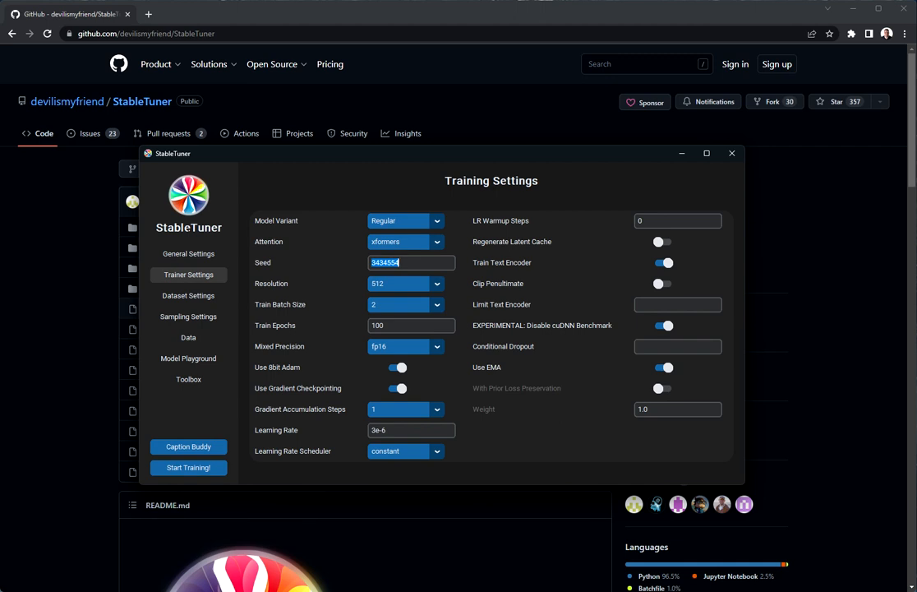
left_click(399, 242)
left_click(399, 255)
left_click(386, 284)
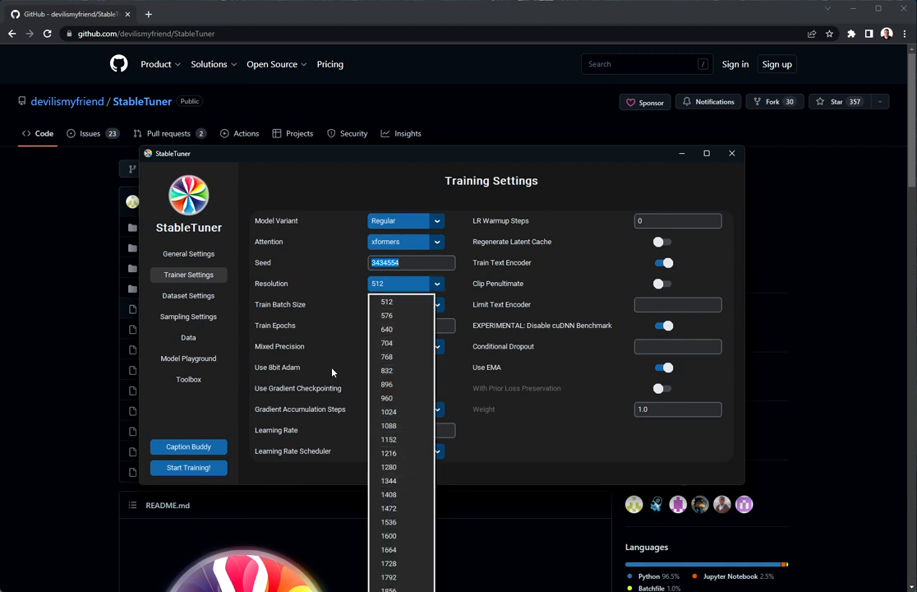
left_click(324, 335)
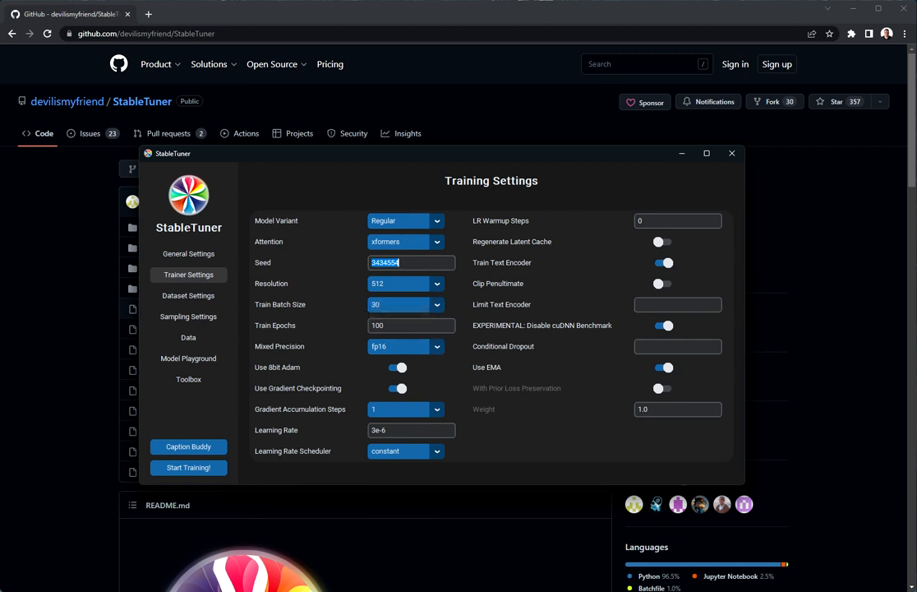
- Set the train batch size to 30 and leave Train Epochs at 100
left_click(403, 306)
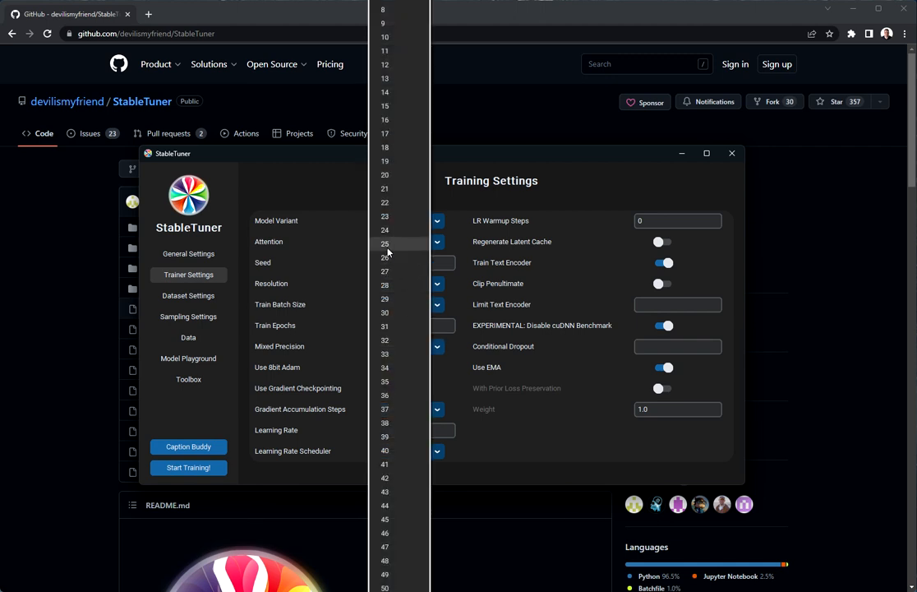
left_click(385, 316)
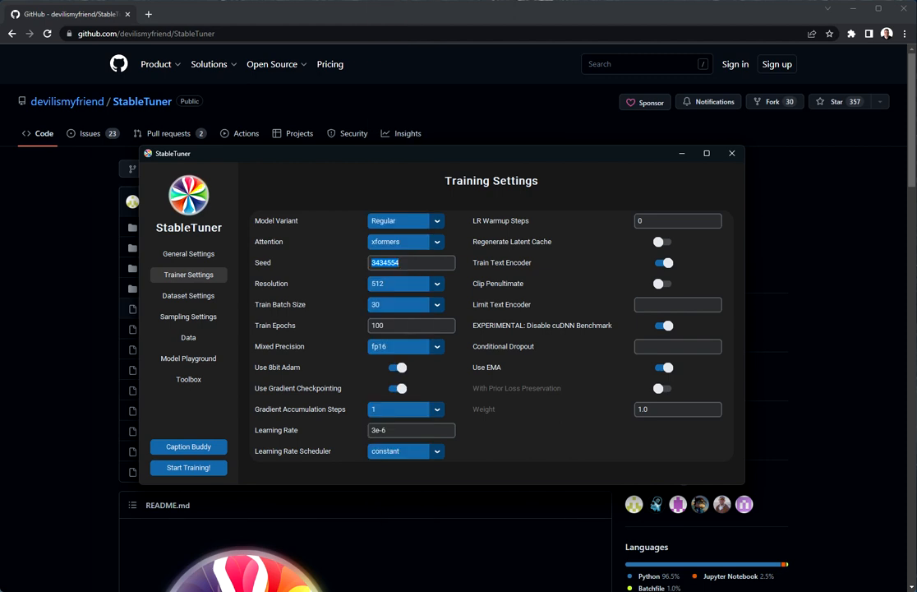
left_click(374, 304)
left_click(373, 306)
left_click(374, 306)
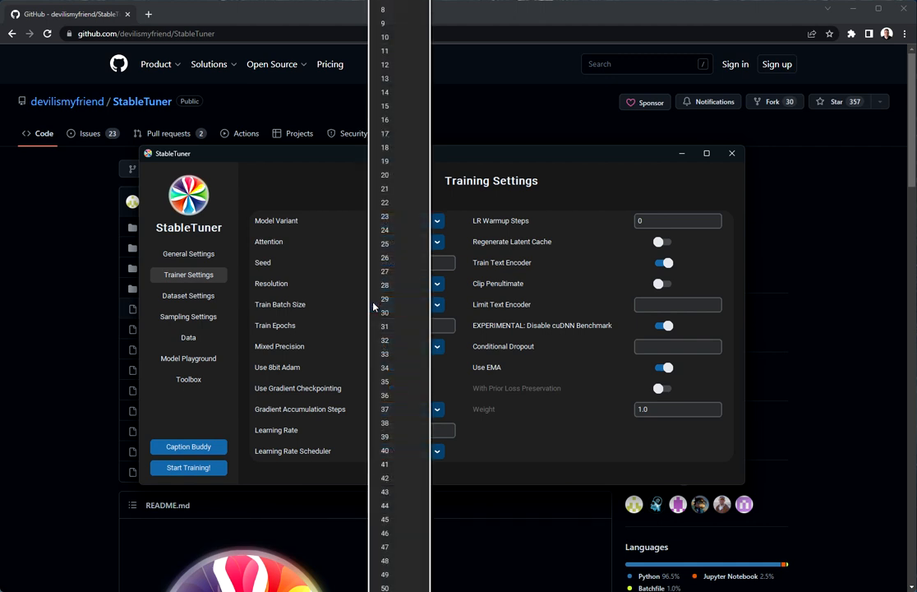
left_click(379, 311)
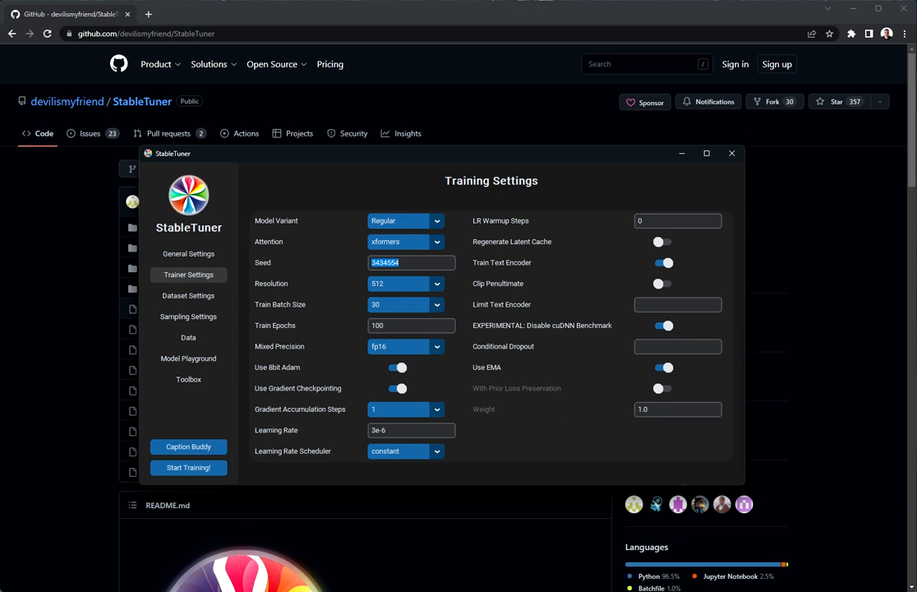
left_click(384, 326)
double_click(383, 326)
left_click(374, 325)
- In Dataset Settings, switch off Use Image Names as Captions so text-file captions are used
left_click(207, 296)
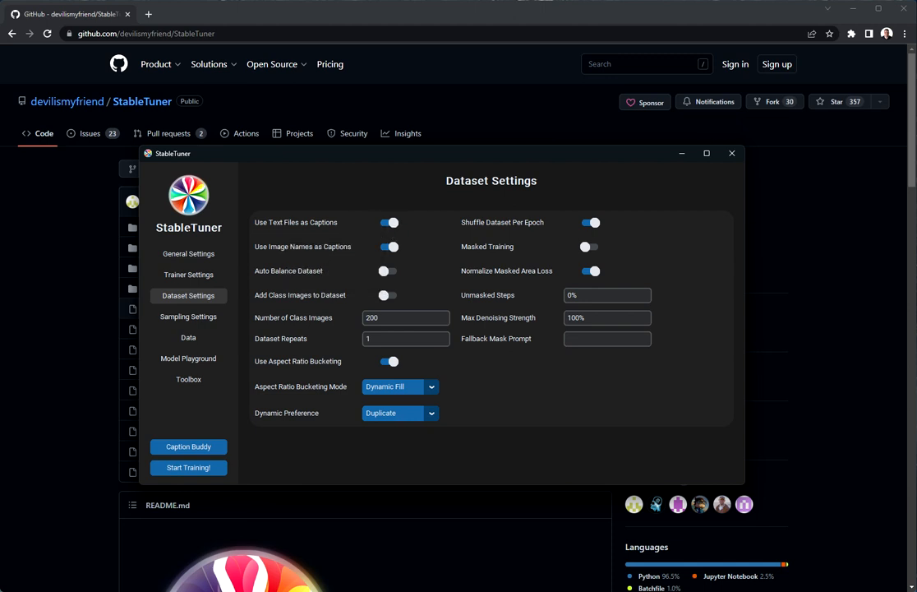
left_click(389, 247)
- Select the existing Sample Prompt 1 text in Sampling Settings, then move StableTuner mostly off-screen left
left_click(186, 318)
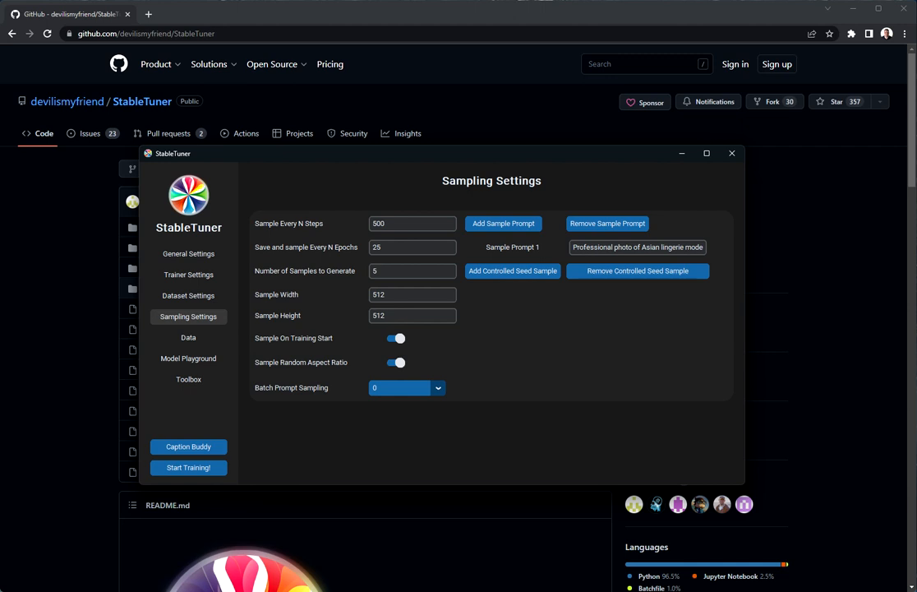
left_click_drag(572, 247, 705, 247)
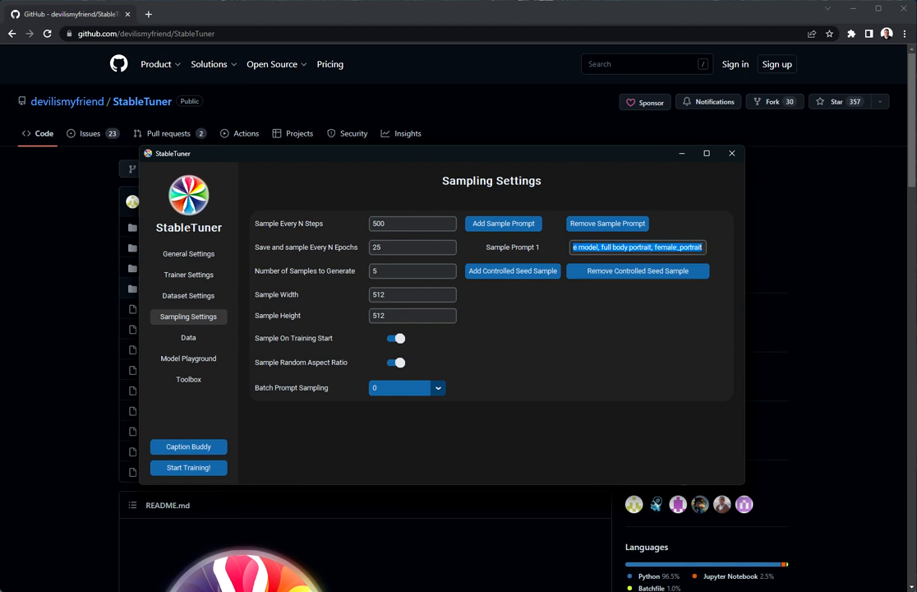
left_click(666, 247)
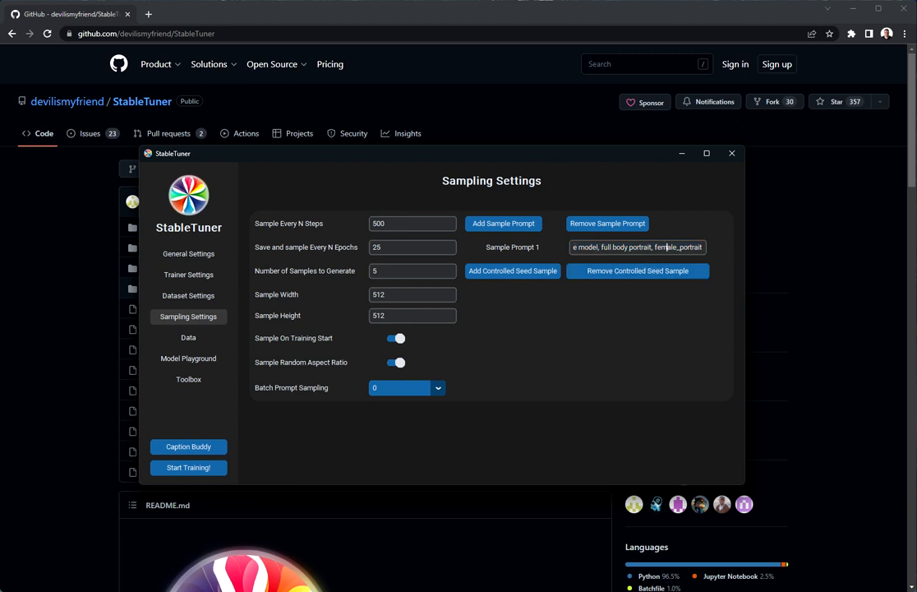
triple_click(642, 248)
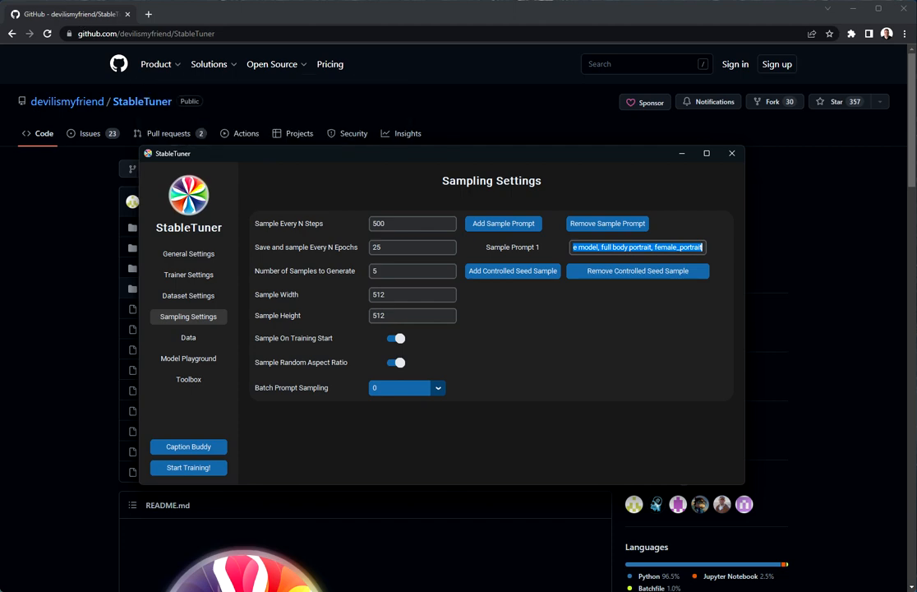
left_click_drag(344, 157, 0, 58)
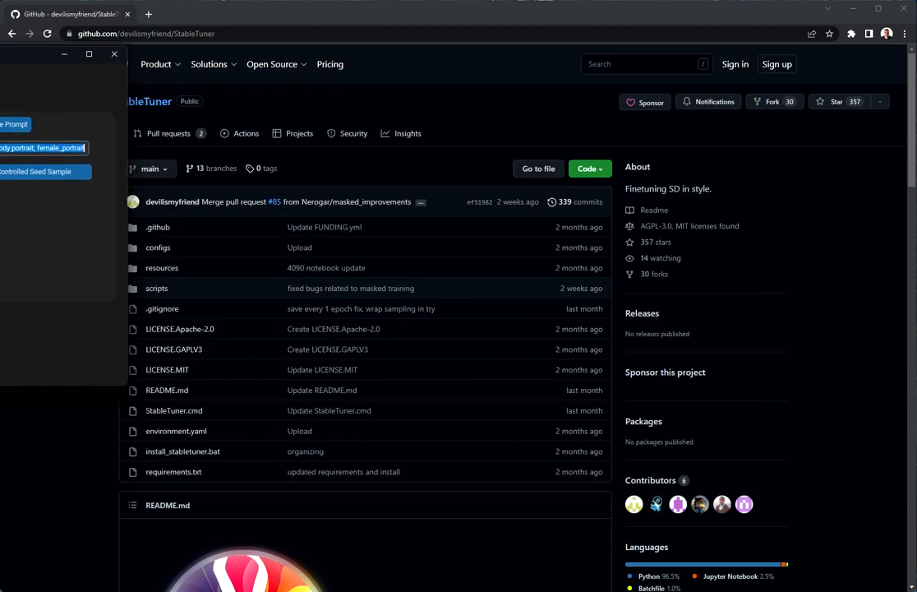
- Load lexica.art in a new tab and copy the happy cat vector art prompt
left_click(147, 14)
type("lexic")
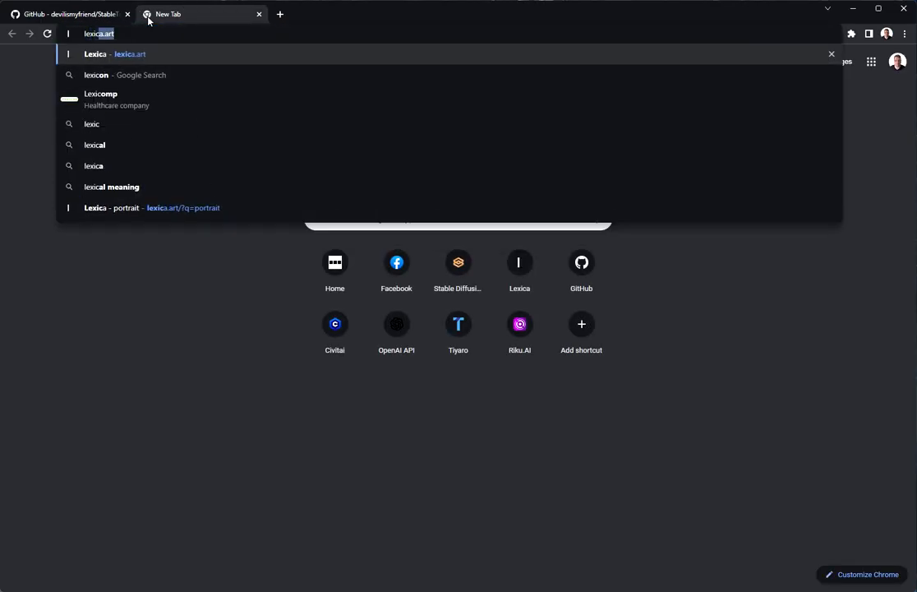
key("Return")
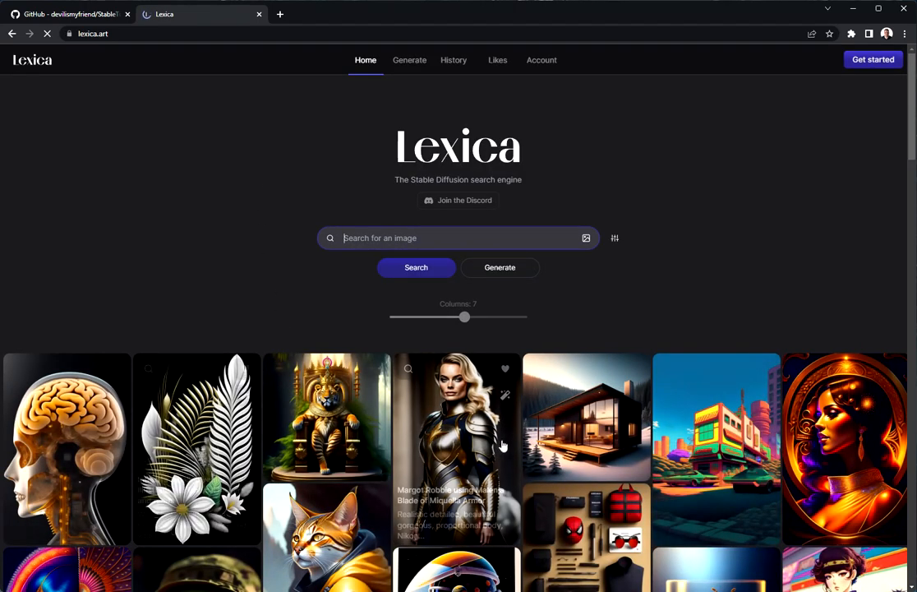
scroll(503, 444, "down", 8)
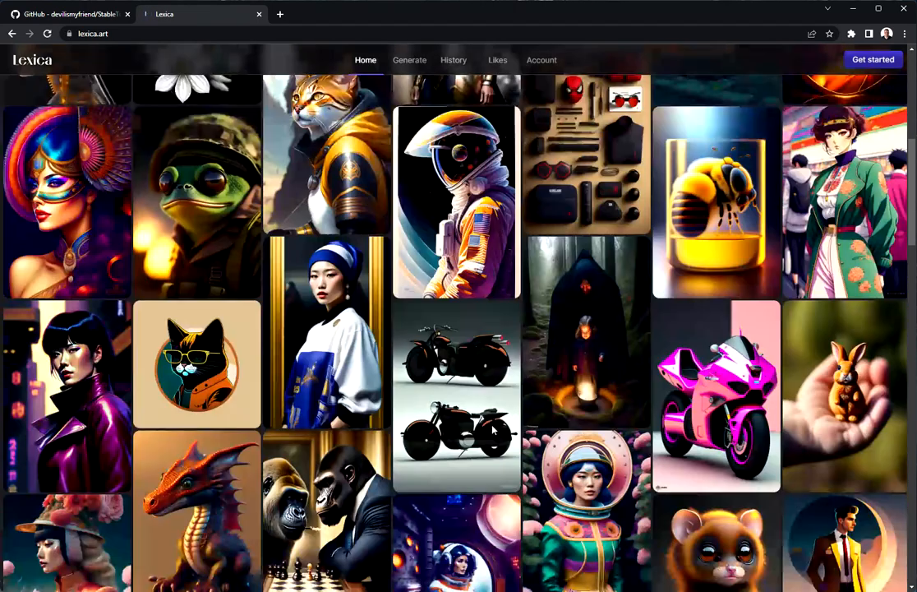
left_click(183, 348)
left_click(160, 143)
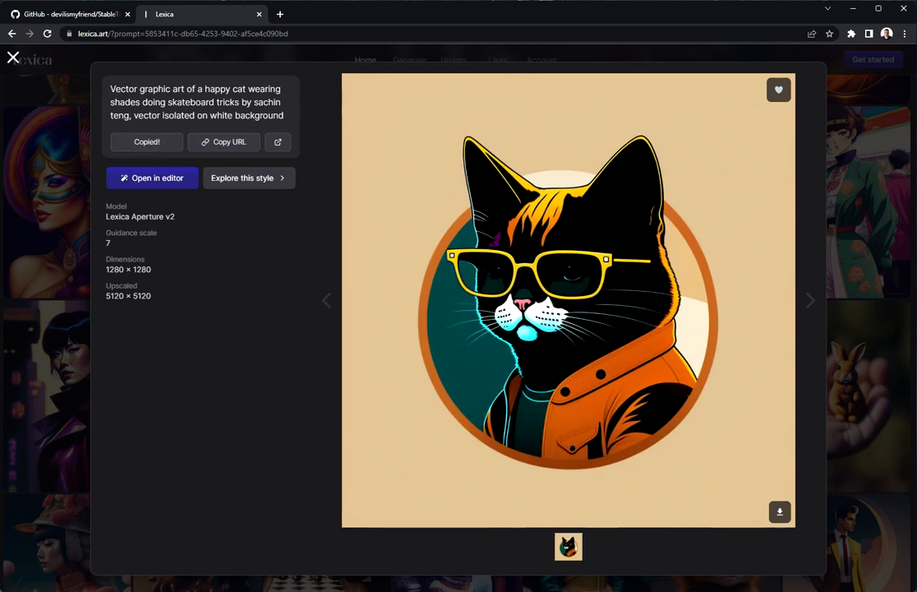
- Paste the cat prompt into Sample Prompt 1 and move StableTuner back to mid-screen
key("alt+Tab")
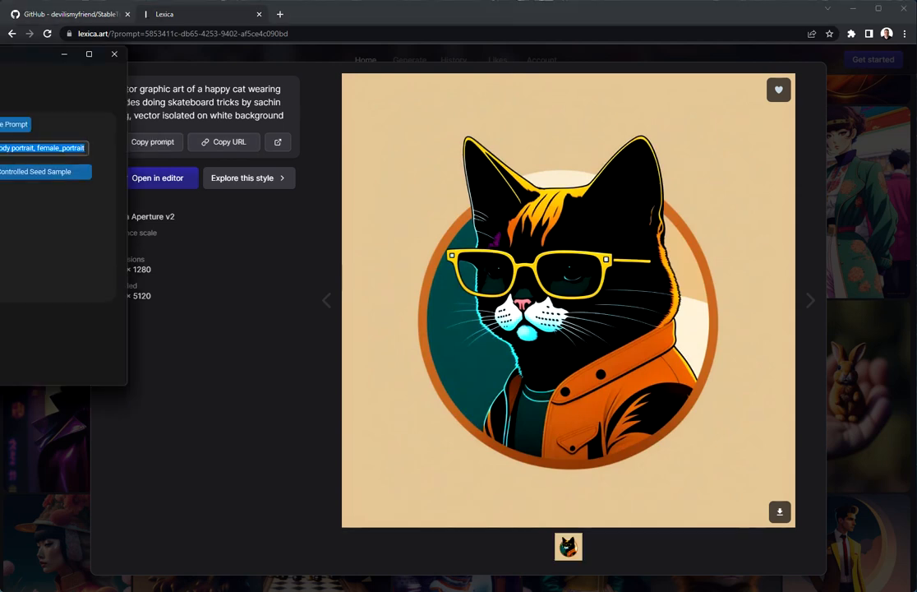
key("ctrl+v")
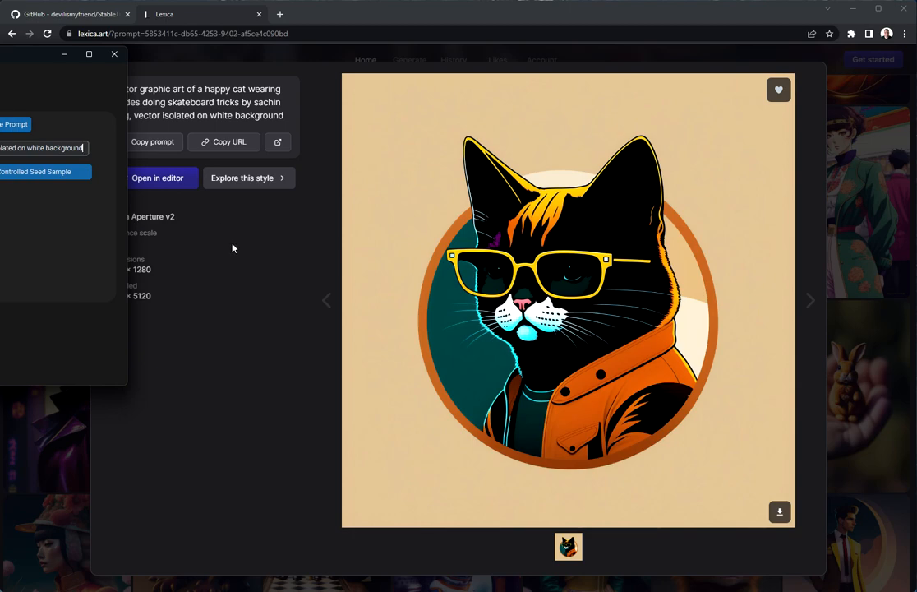
left_click(71, 426)
key("alt+Tab")
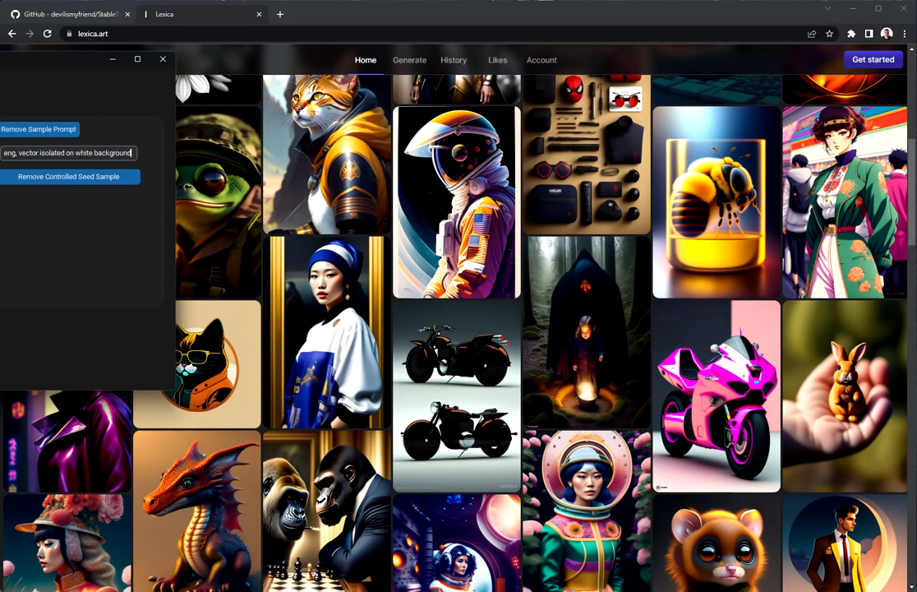
left_click_drag(0, 64, 521, 152)
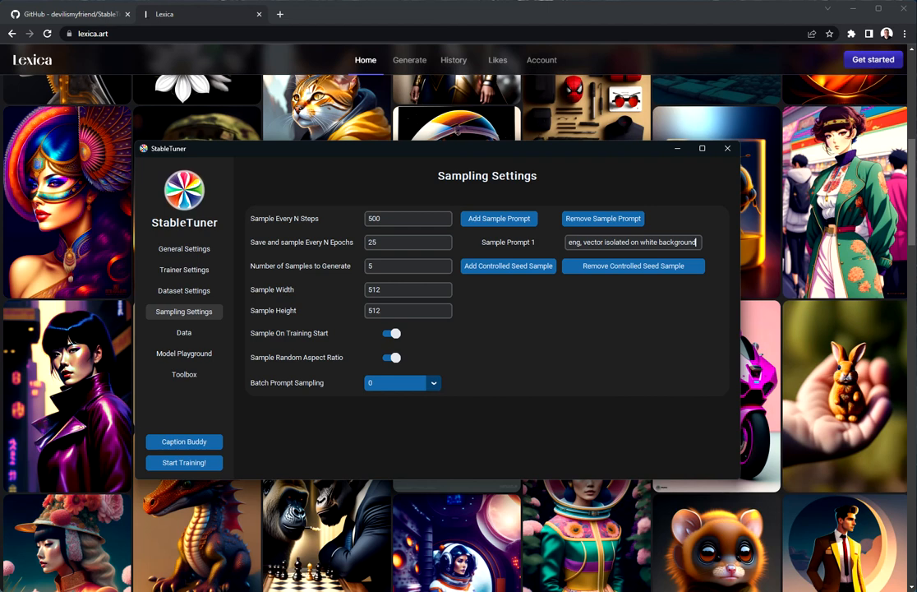
- Remove the female_portrait concept and save a New Concept with data path Desktop\Aperture
left_click(201, 336)
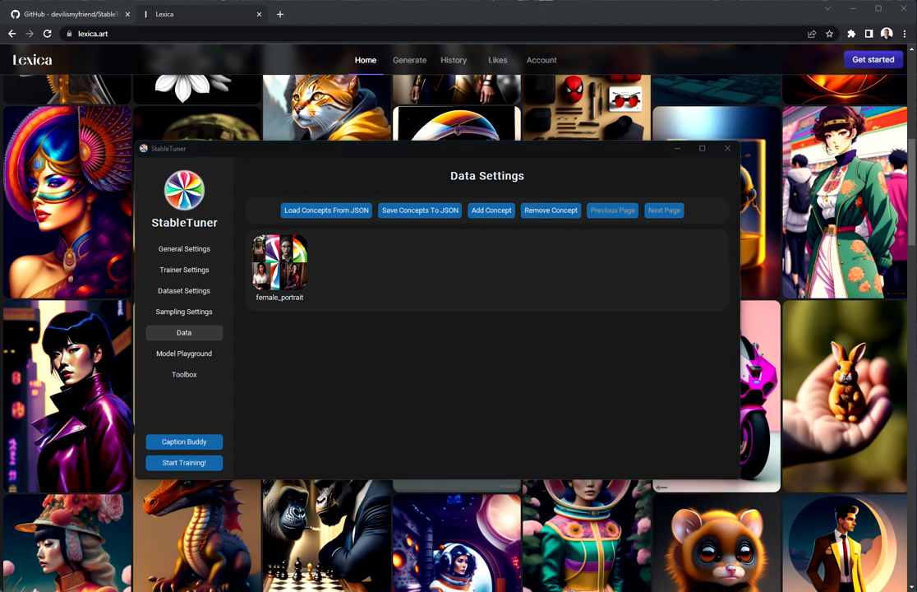
left_click_drag(534, 143, 483, 197)
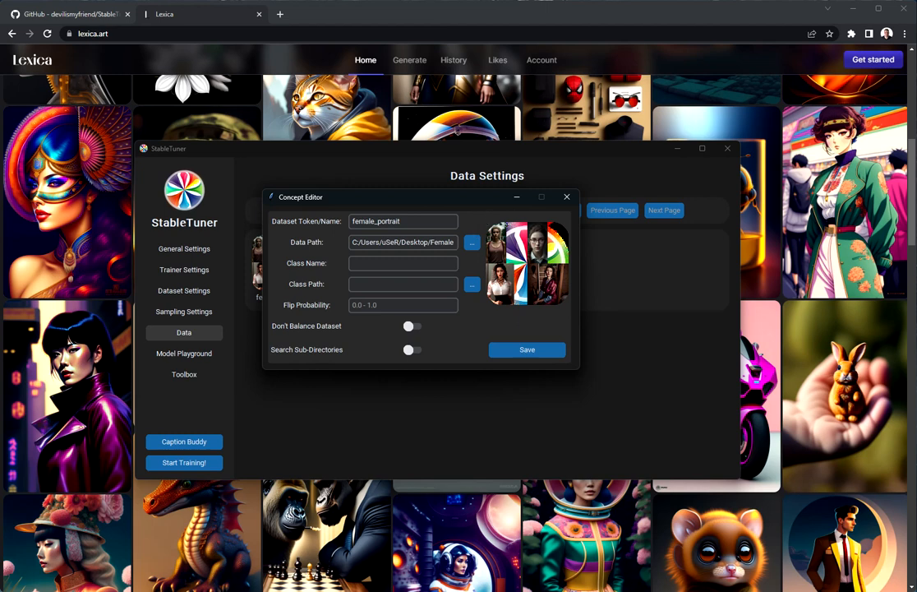
left_click(567, 196)
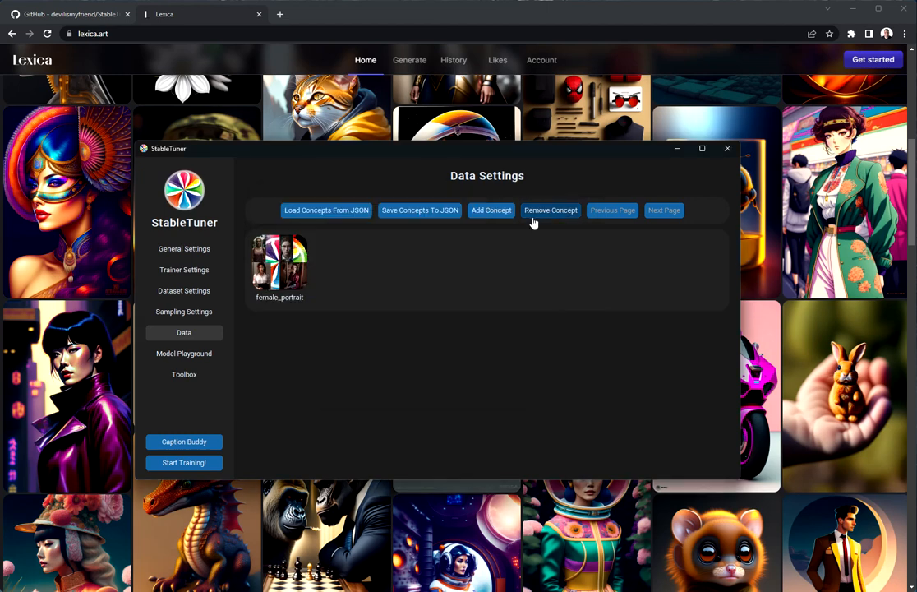
left_click(534, 212)
left_click(490, 210)
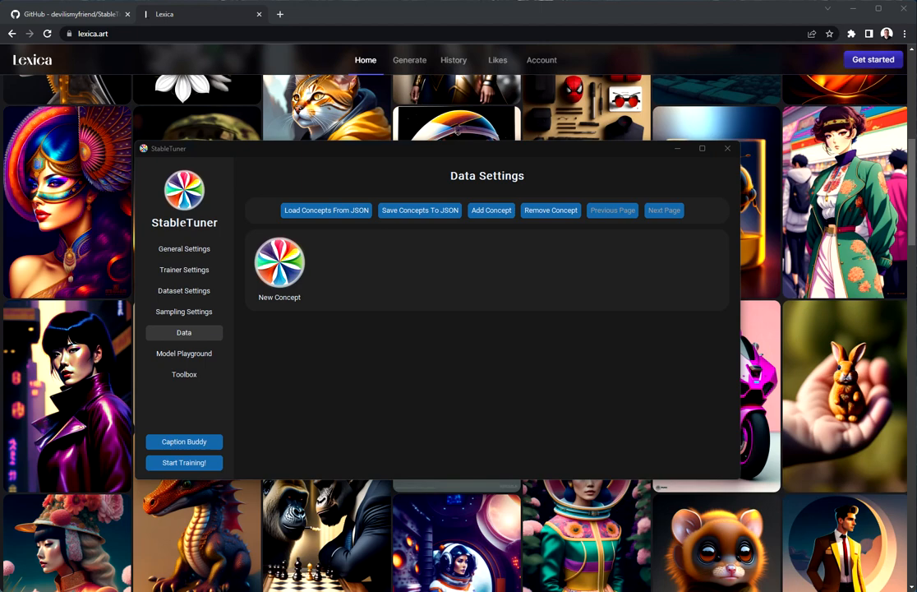
left_click(391, 239)
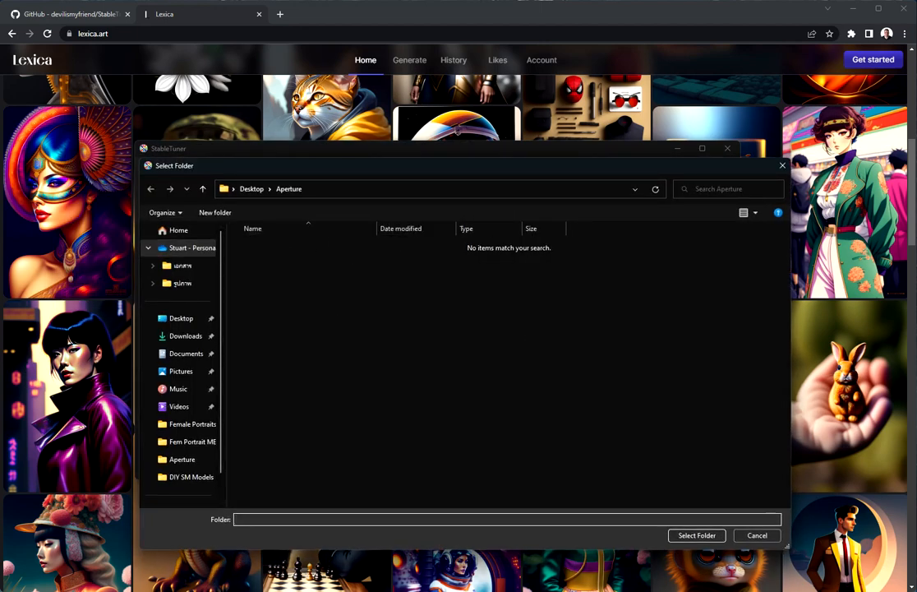
left_click(703, 535)
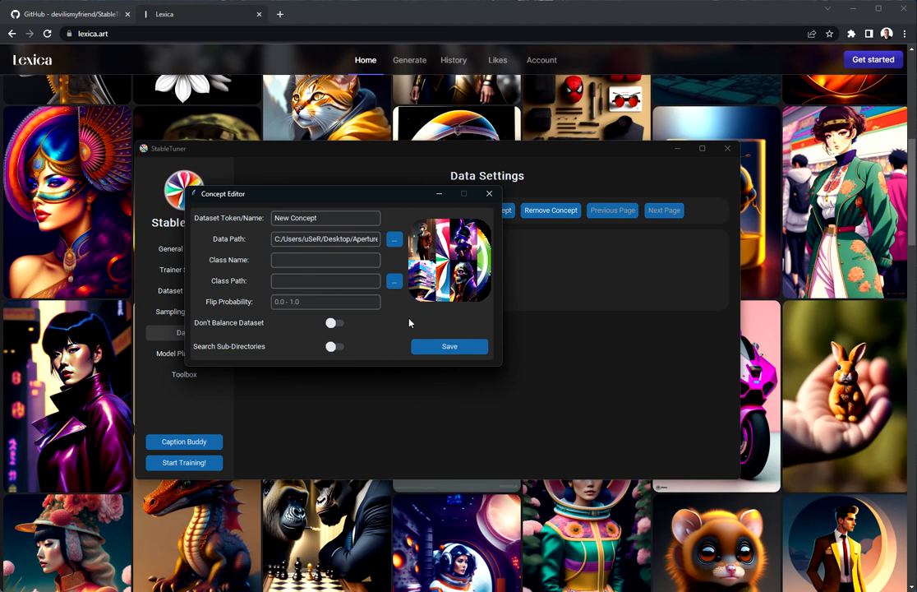
left_click(444, 346)
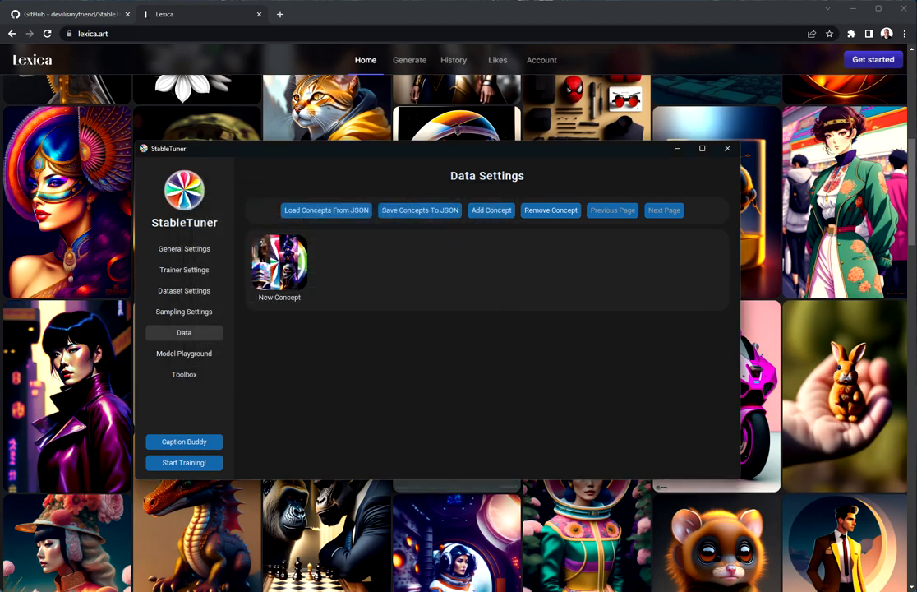
- Enter a prompt for a professional office photoshoot of a brown haired American real estate manager, ending 'dslr, 4k, high resolution'
left_click(185, 355)
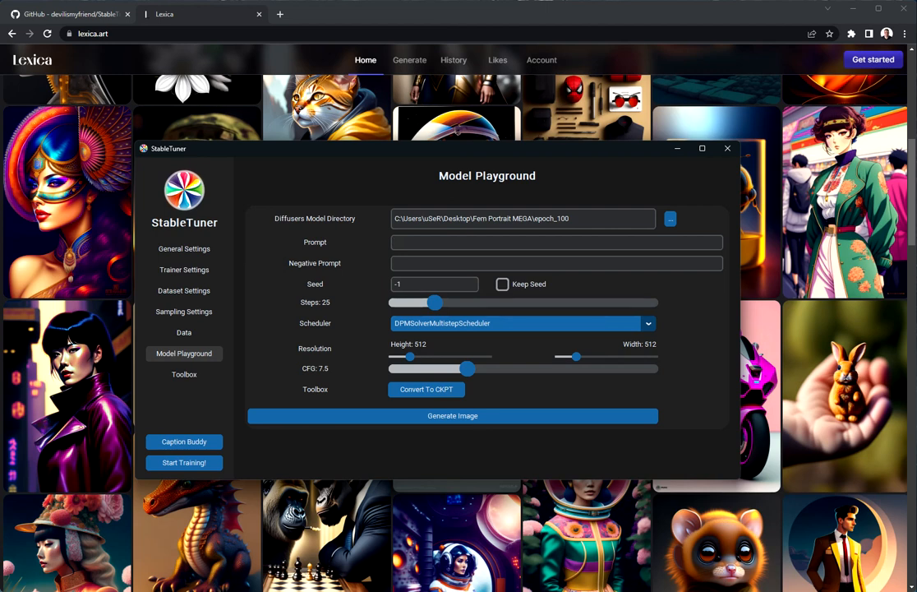
type("professional,")
key("BackSpace")
type("office photoshoot of a b")
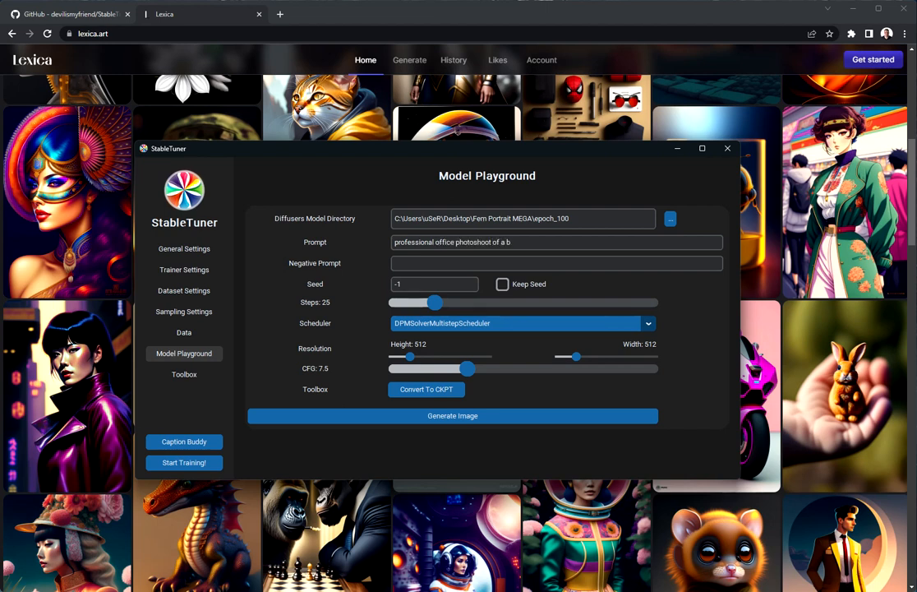
type("rown haired American")
type(" w")
key("BackSpace")
key("BackSpace")
type("real estate ma")
type("n")
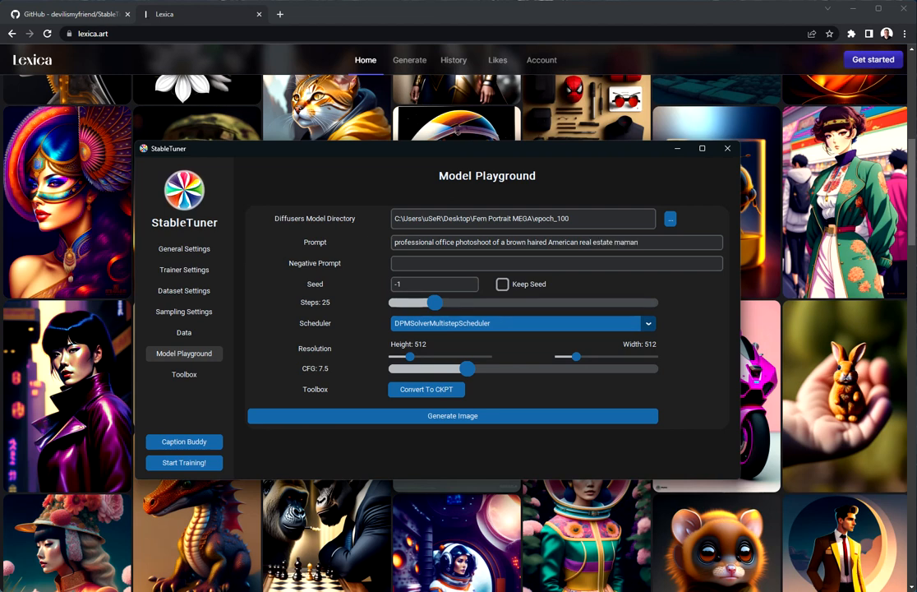
type("ager with a big m")
type("al clothes")
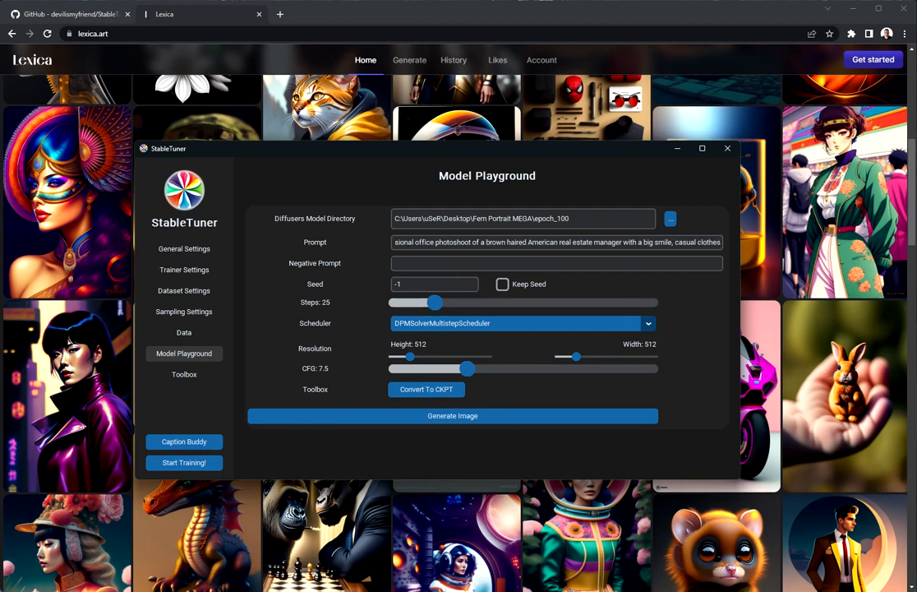
type(", dslr, 4k,")
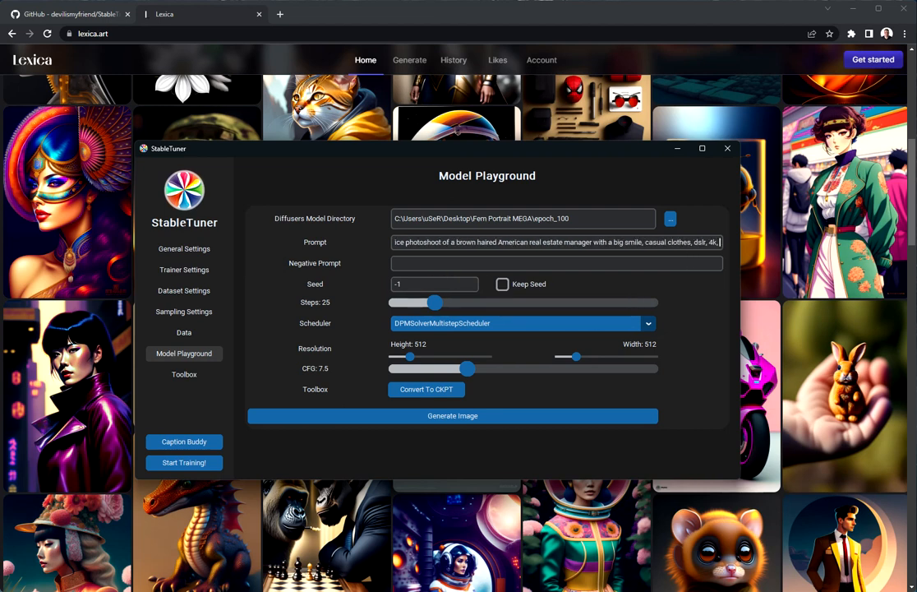
type(" high resolution")
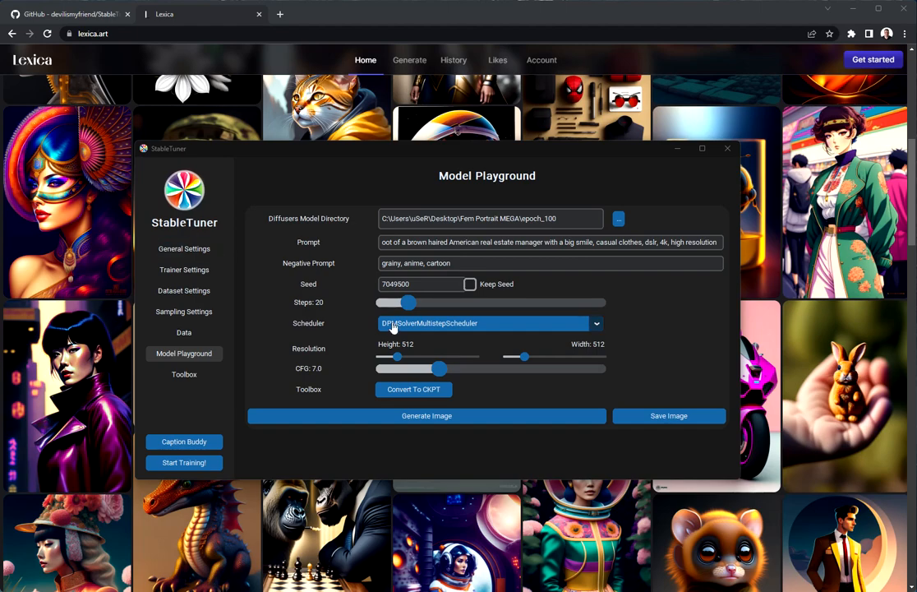
- Insert 'female' into the prompt and rearrange the console, preview and StableTuner windows
left_click_drag(528, 0, 497, 0)
left_click(450, 262)
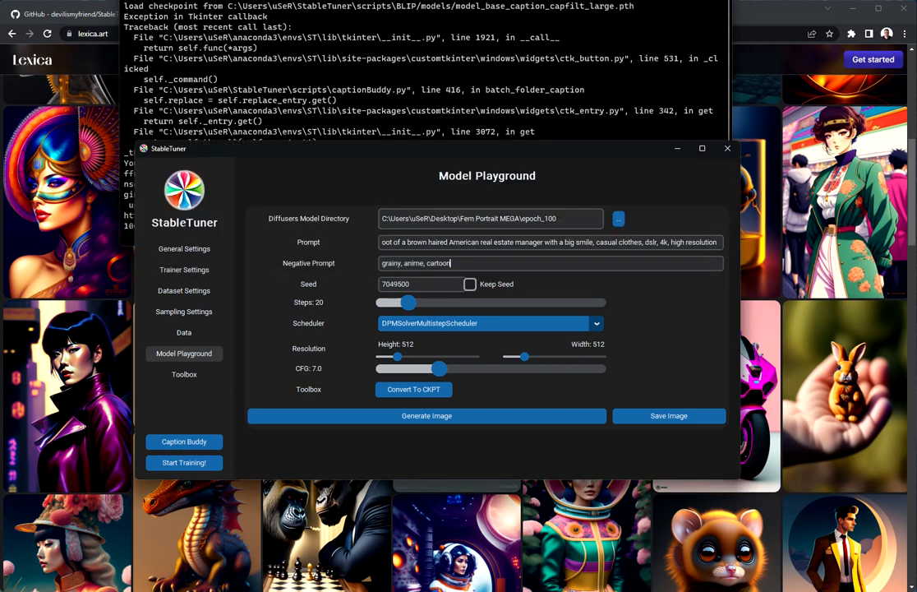
left_click_drag(496, 154, 473, 238)
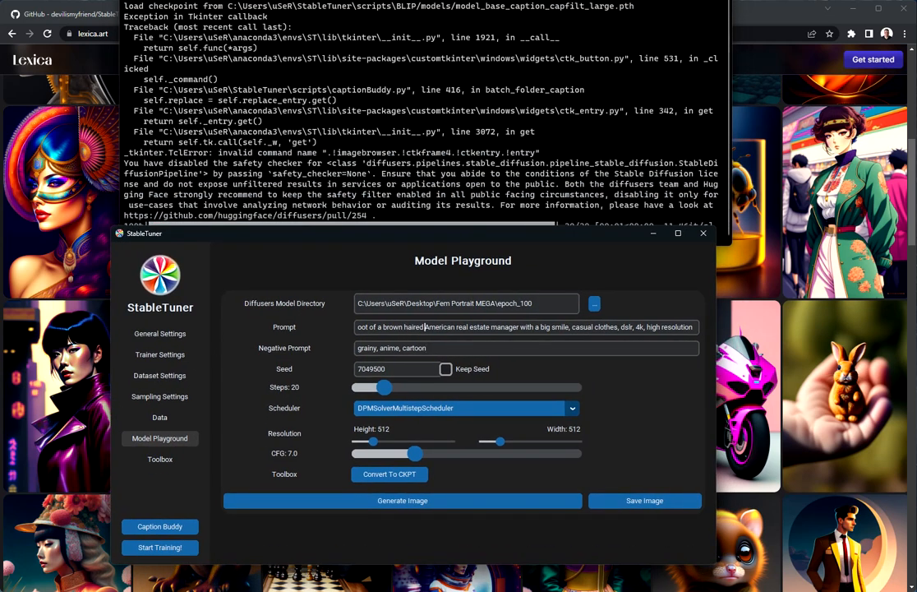
type("female")
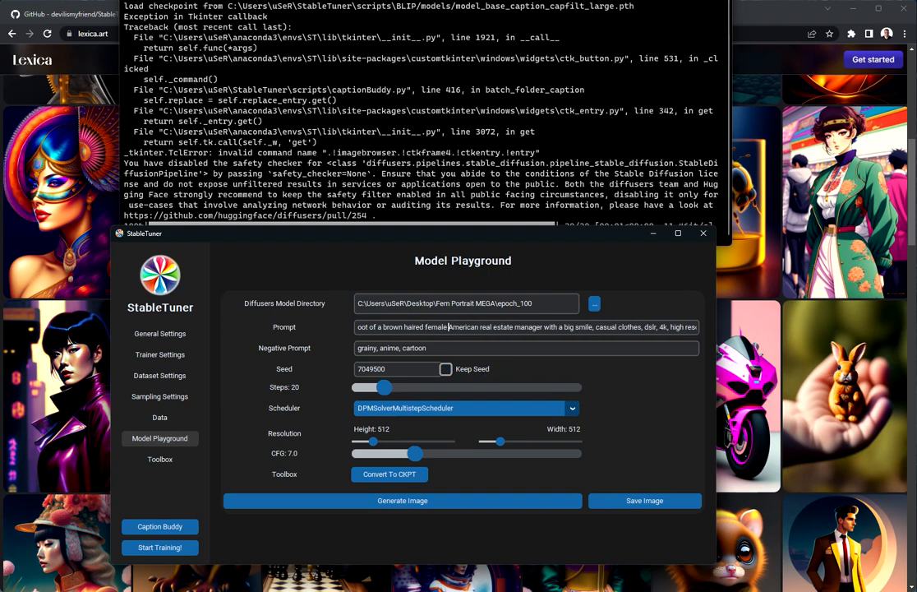
left_click_drag(515, 175, 797, 27)
left_click_drag(493, 4, 379, 0)
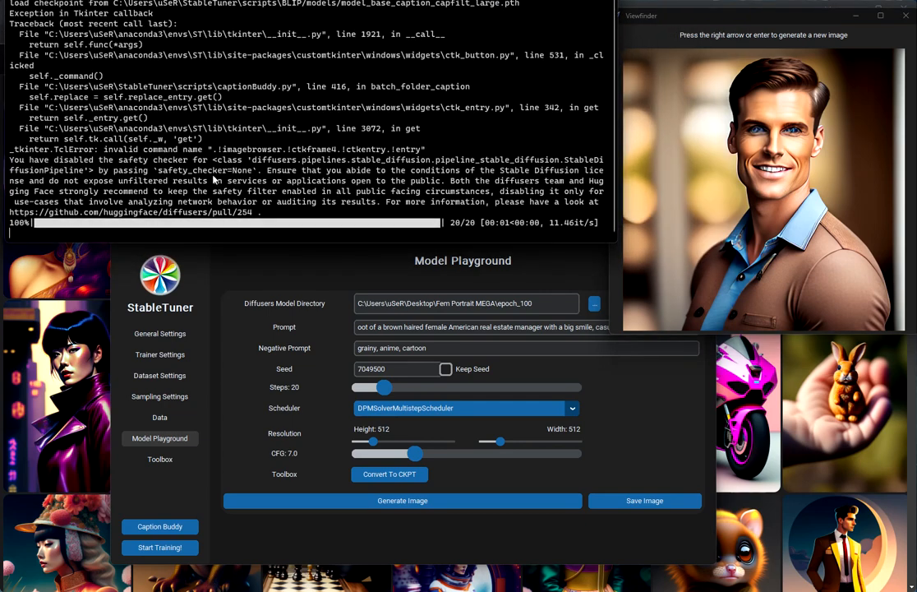
left_click(265, 245)
left_click_drag(267, 234, 169, 255)
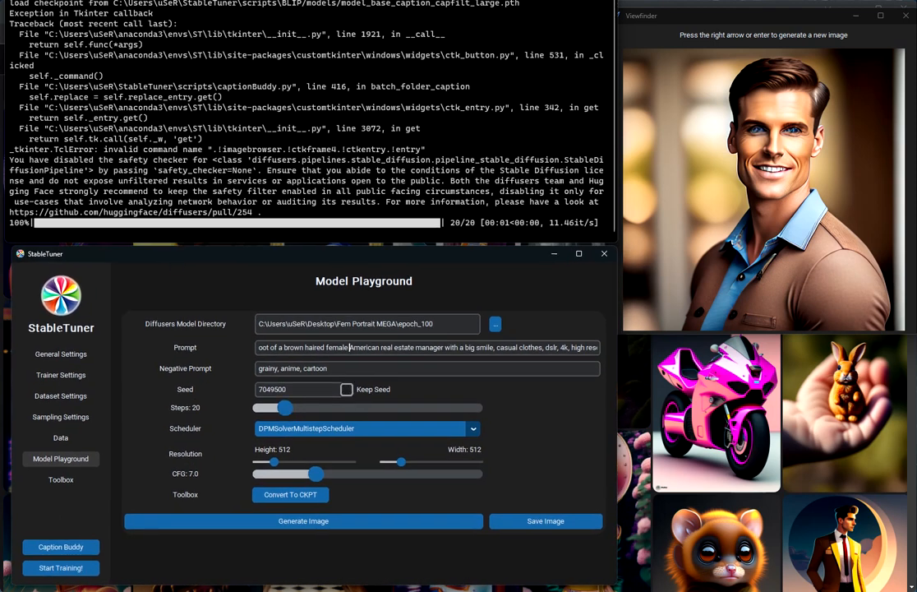
- Generate five test portraits, then raise steps to 30 and generate two more
left_click(341, 520)
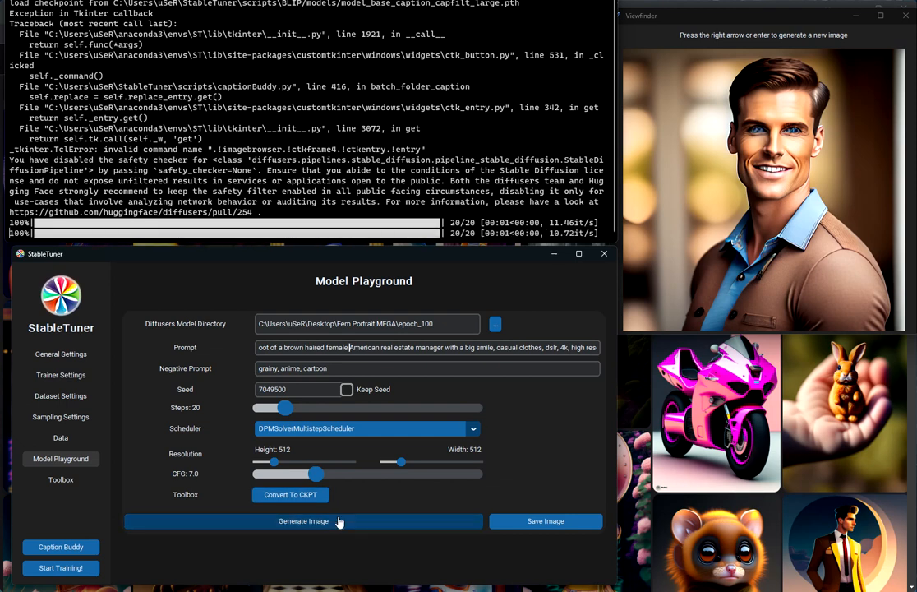
left_click(340, 521)
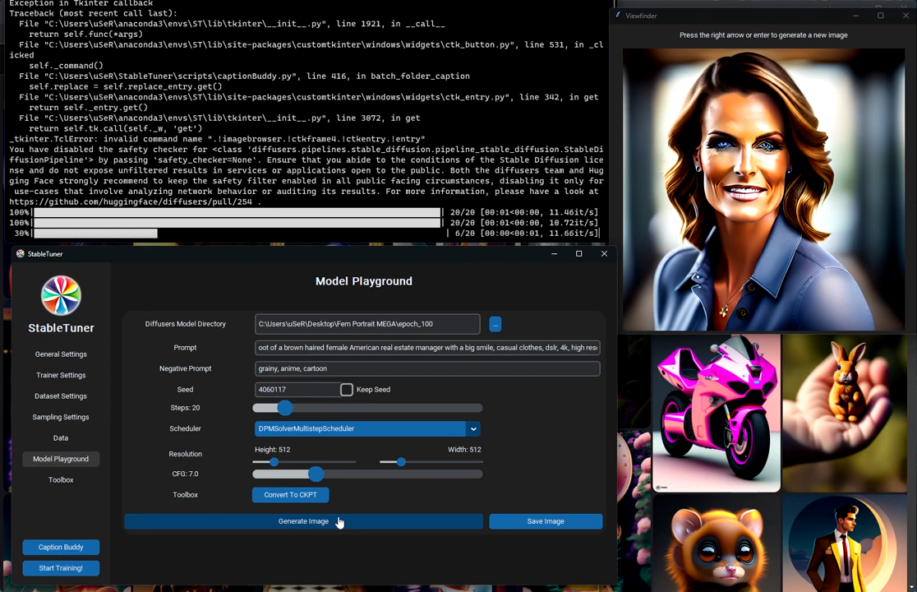
left_click(339, 522)
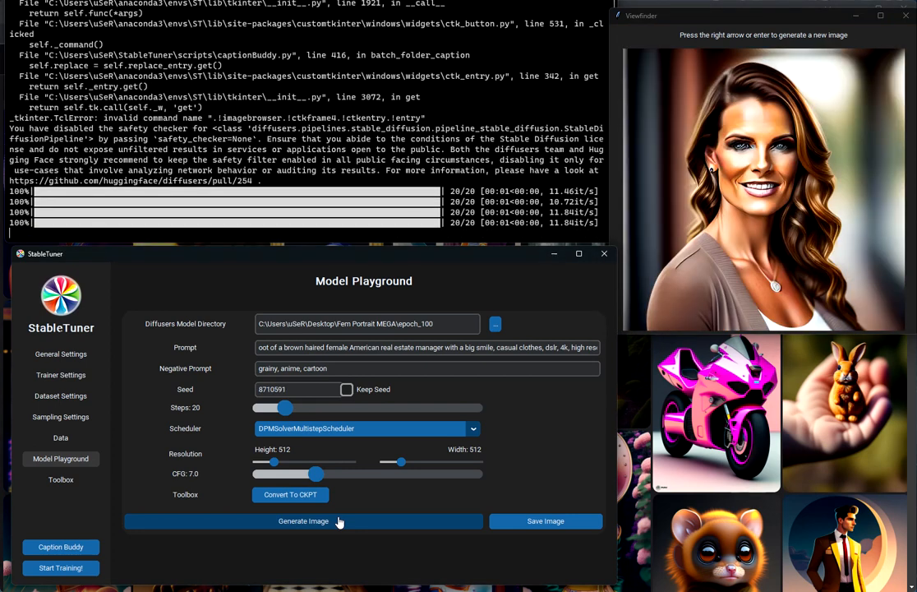
left_click(339, 522)
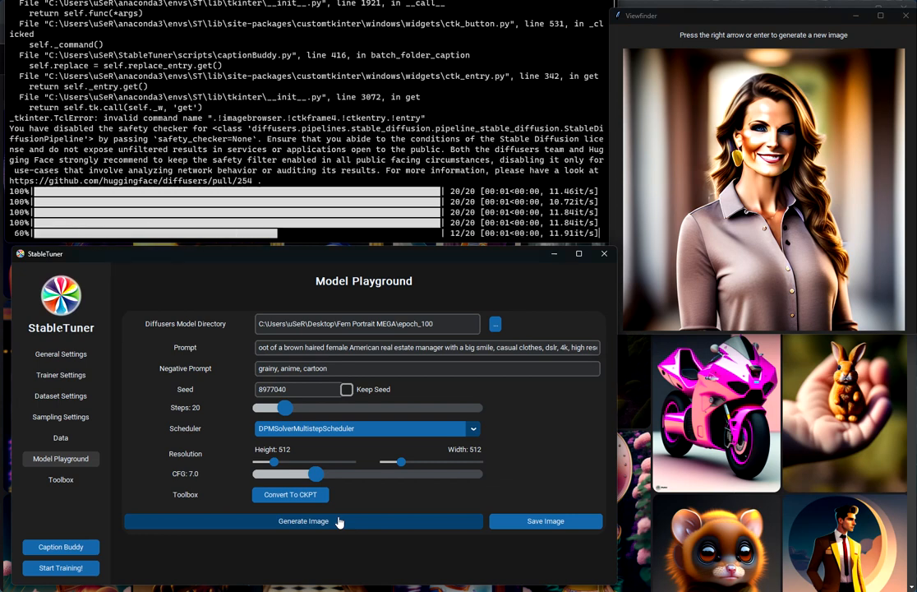
left_click(339, 520)
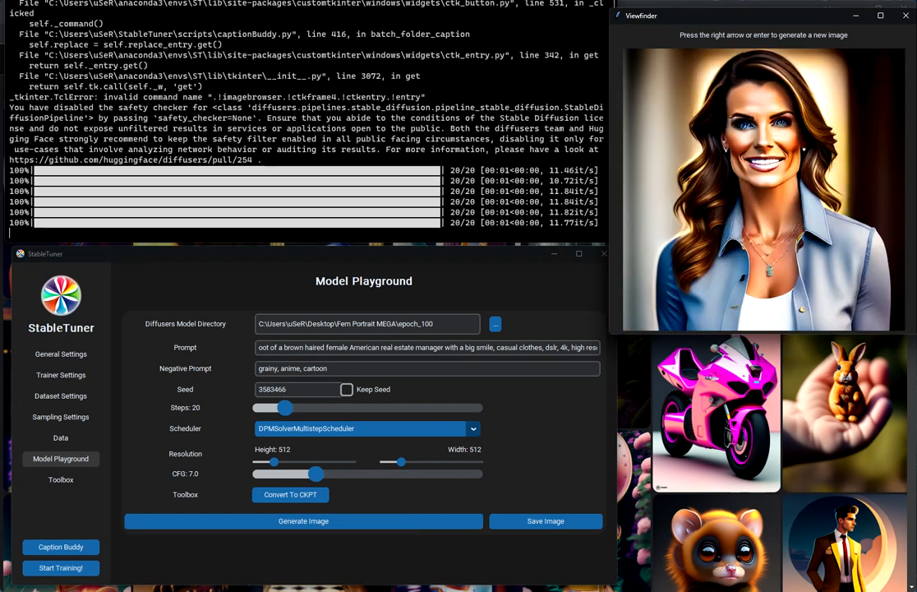
left_click_drag(286, 413, 295, 415)
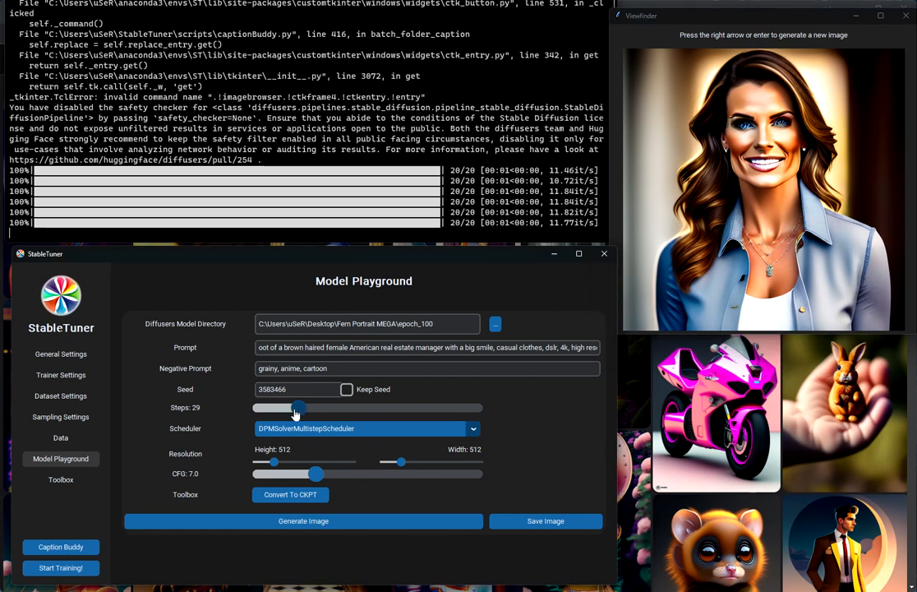
left_click(323, 526)
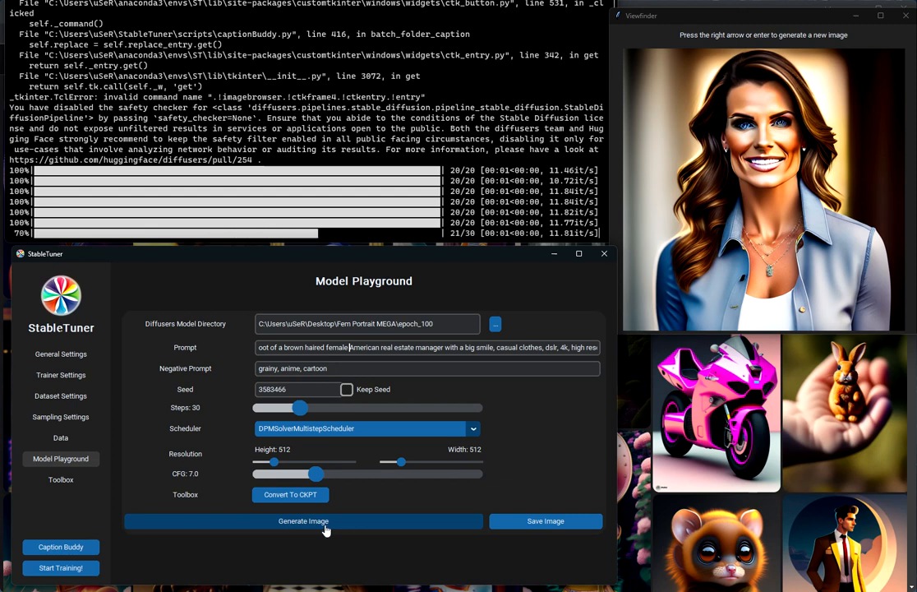
left_click(325, 530)
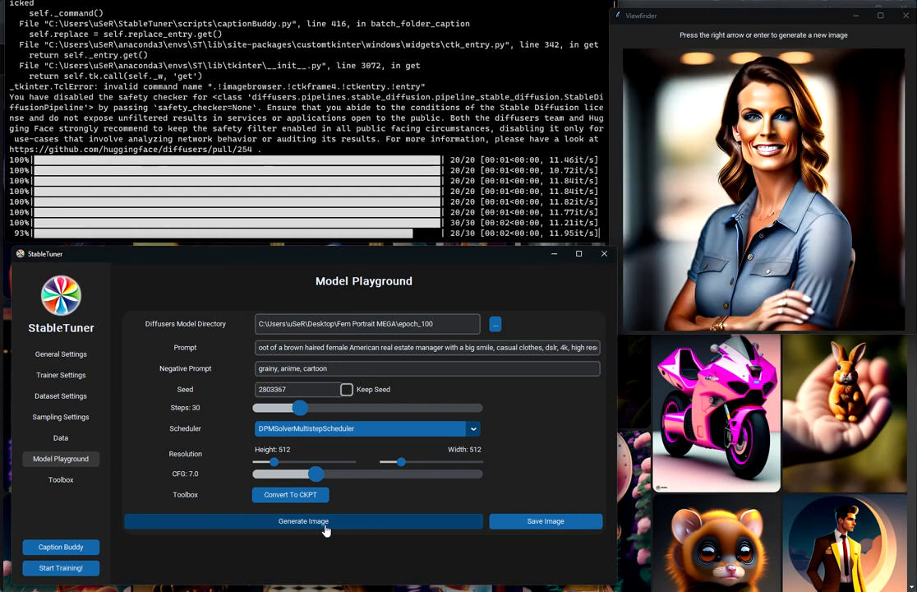
left_click(362, 428)
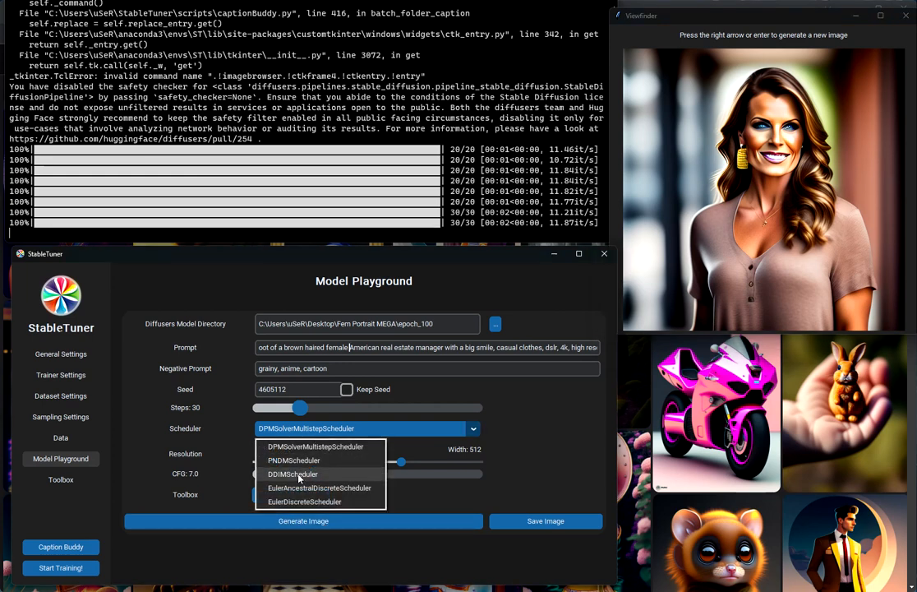
- Switch the scheduler to PNDMScheduler and generate three test portraits
left_click(309, 458)
left_click(316, 522)
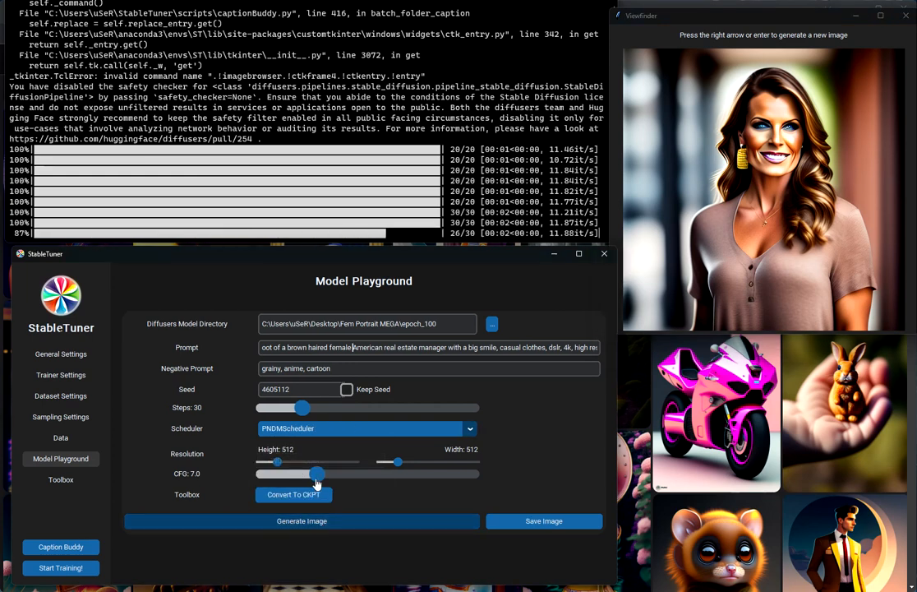
left_click(317, 522)
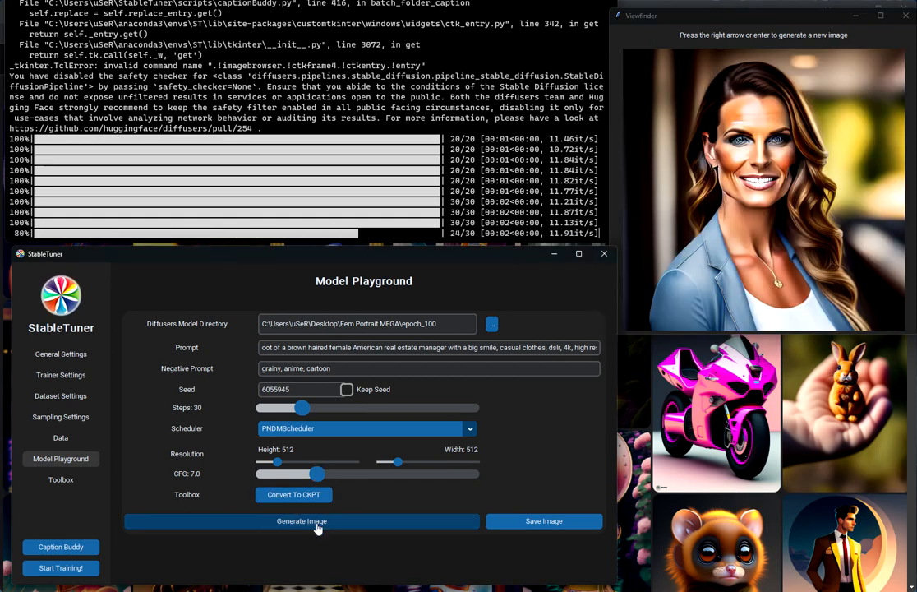
left_click(316, 522)
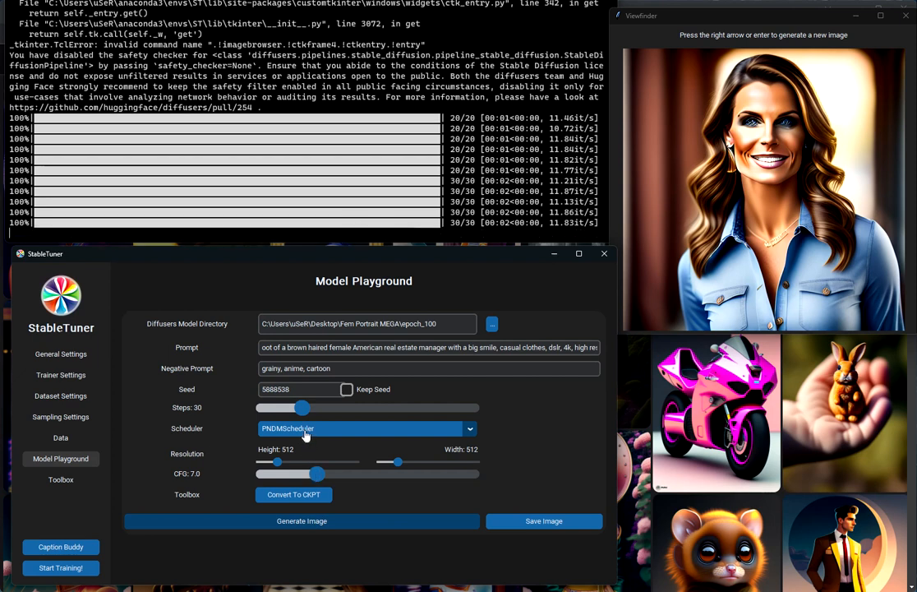
- Switch the scheduler to DDIMScheduler and generate two test portraits
left_click(308, 432)
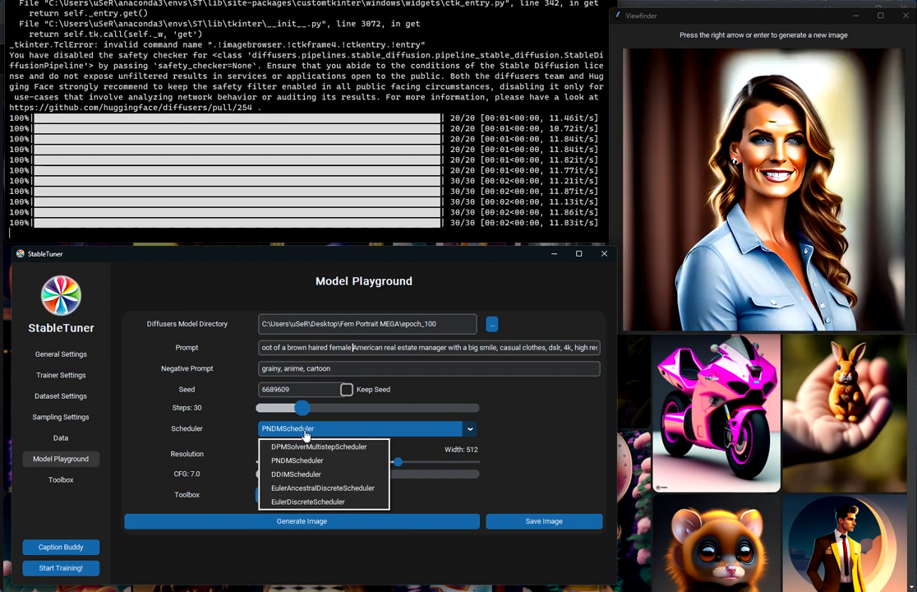
left_click(313, 474)
left_click(335, 523)
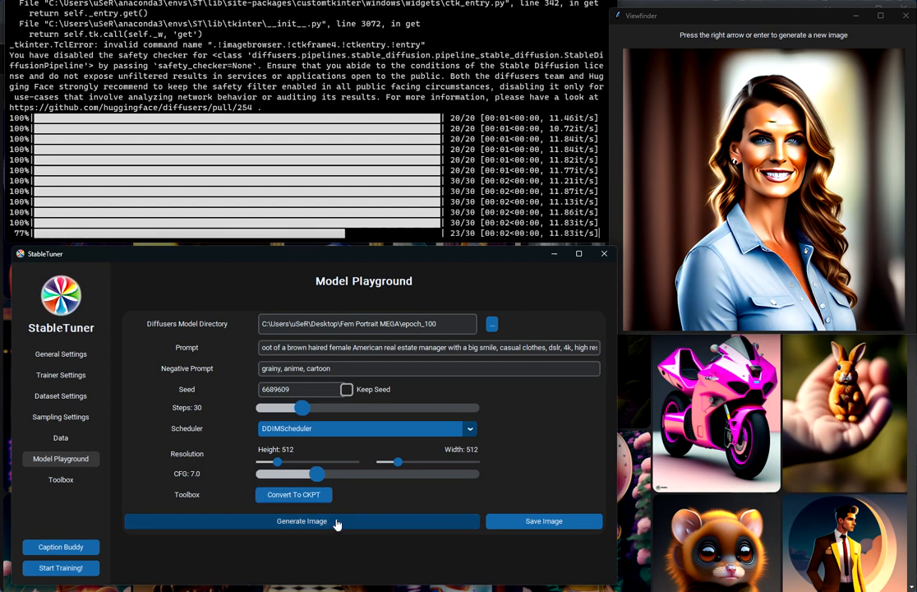
left_click(336, 522)
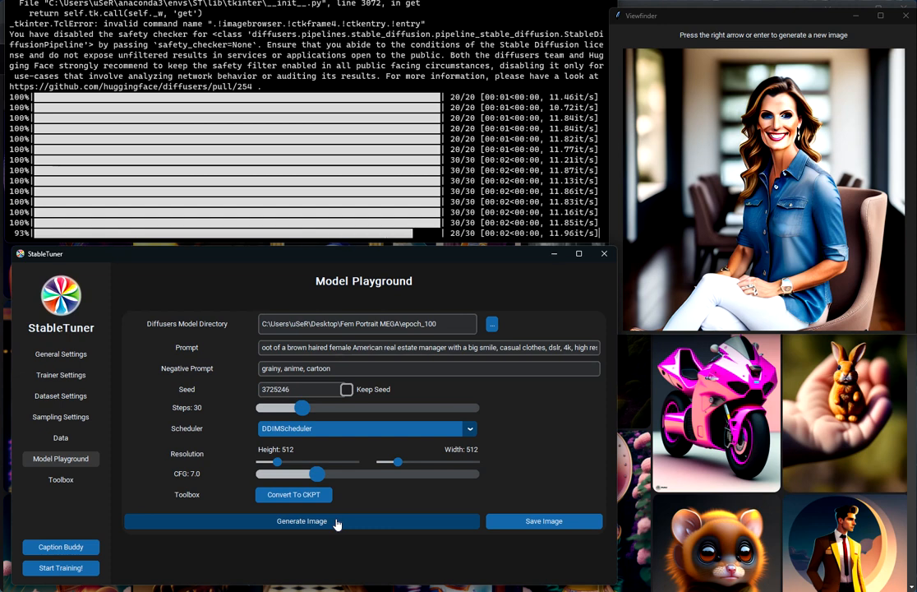
- Switch the scheduler to EulerAncestralDiscreteScheduler and generate two new test portraits
left_click(319, 428)
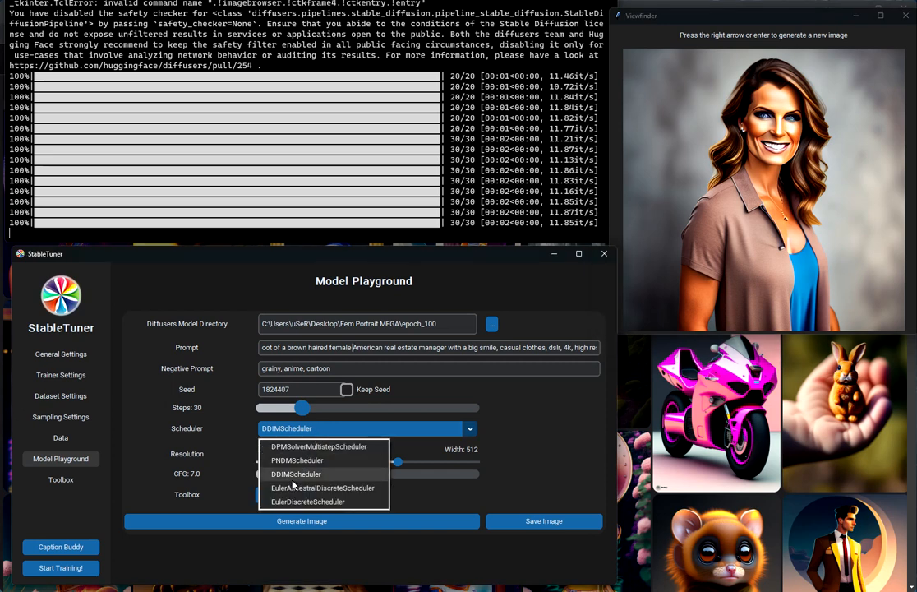
left_click(292, 489)
left_click(299, 527)
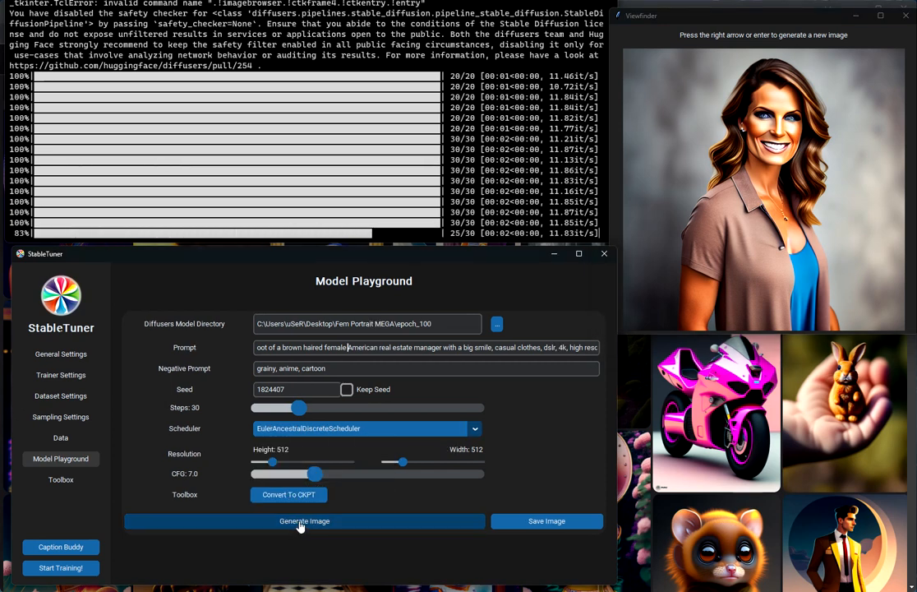
left_click(300, 527)
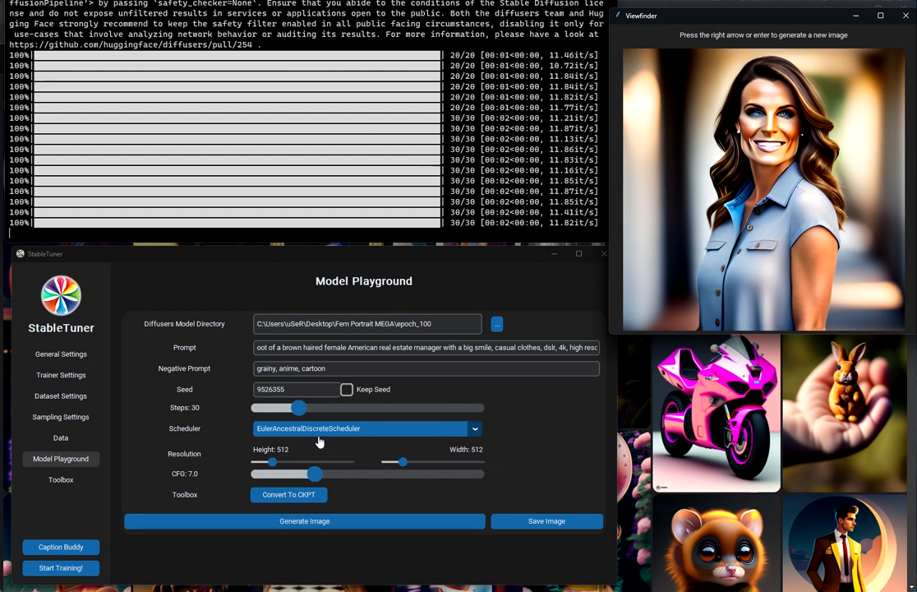
- Raise steps to 40 and height to 640, generating test portraits after each change
left_click_drag(301, 415, 313, 415)
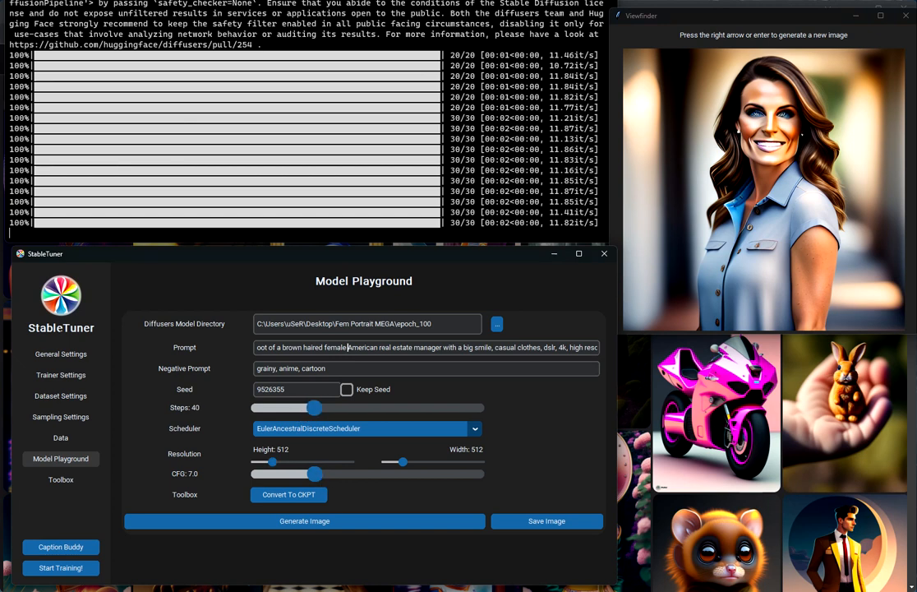
left_click(339, 520)
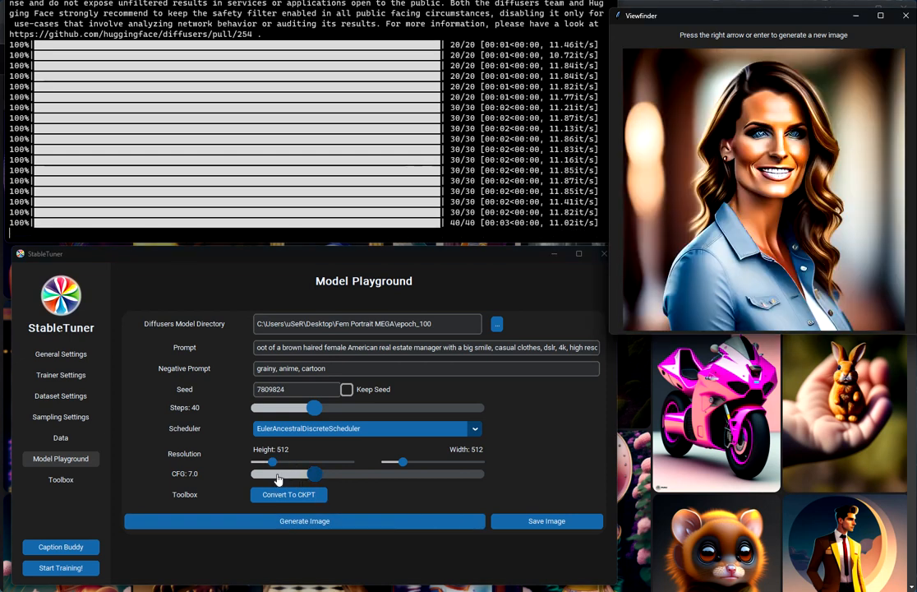
left_click_drag(272, 461, 275, 465)
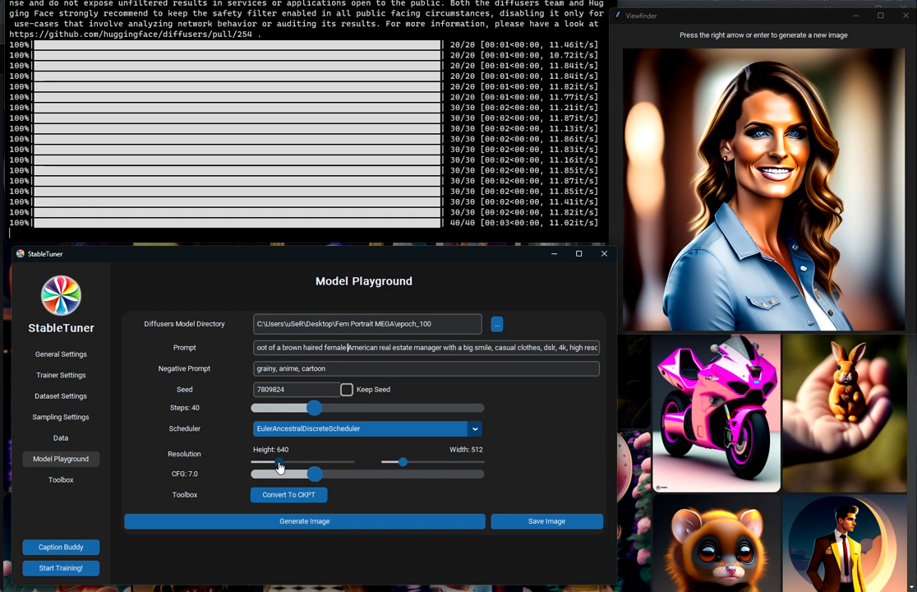
left_click(313, 521)
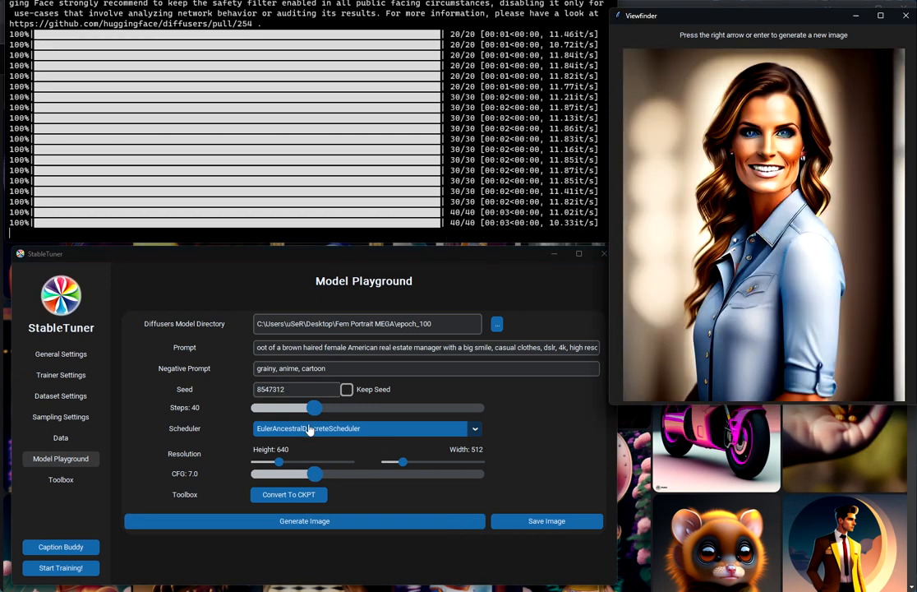
left_click(340, 524)
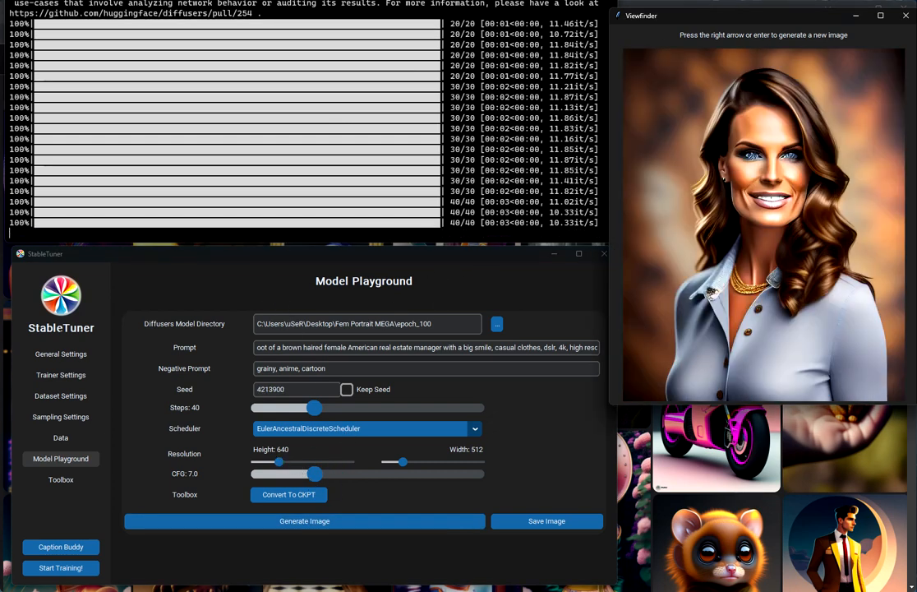
left_click(341, 525)
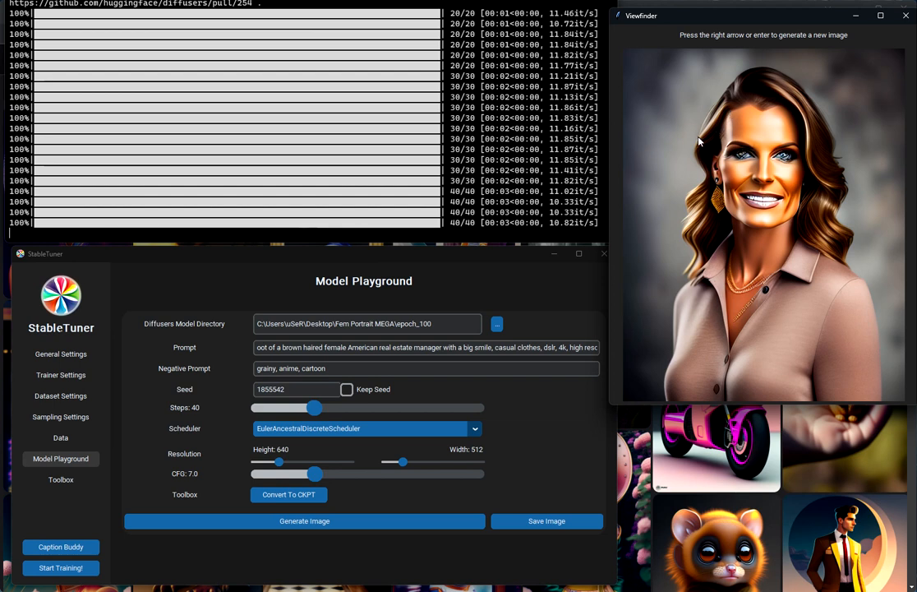
- Generate a portrait with EulerDiscreteScheduler, then switch back to EulerAncestralDiscreteScheduler
left_click(337, 428)
left_click(304, 502)
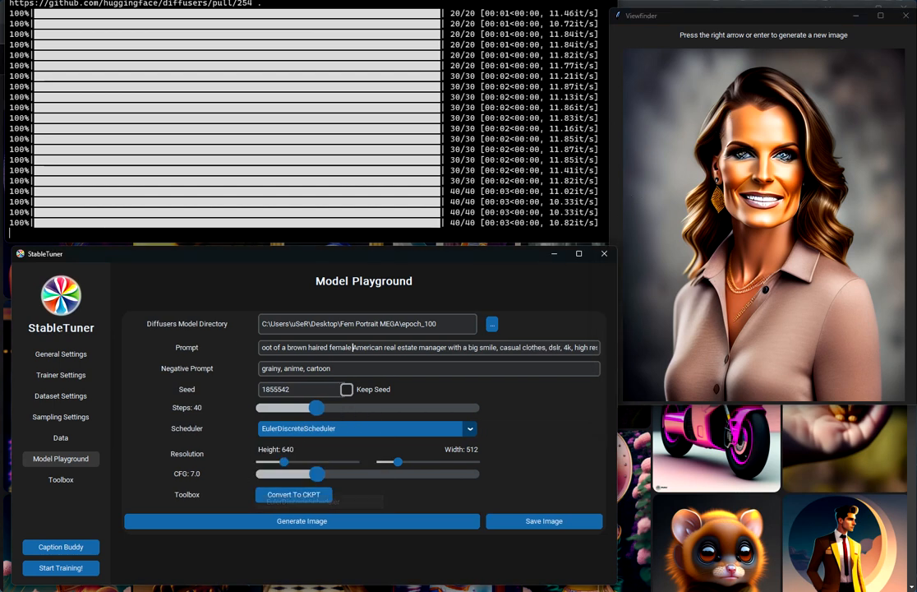
left_click(298, 520)
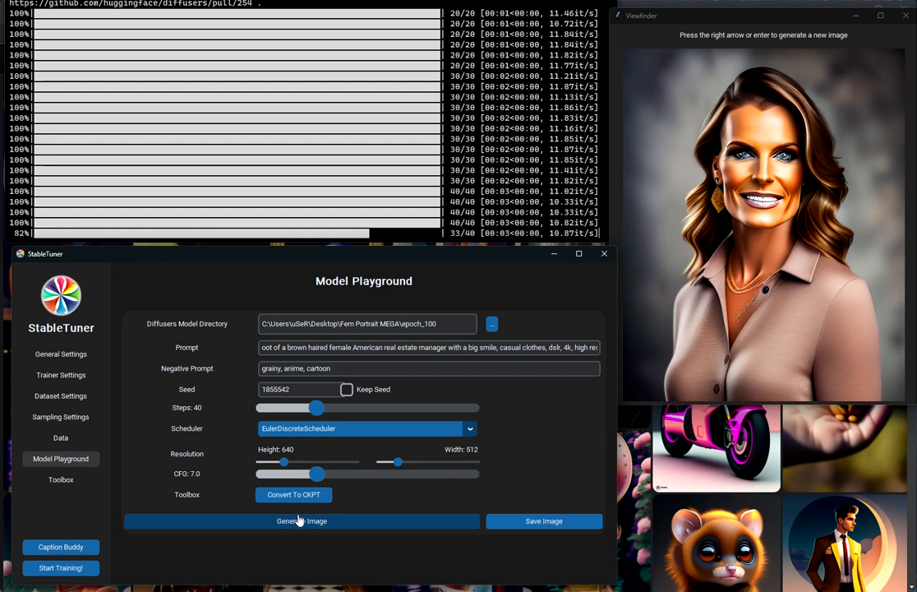
left_click(301, 431)
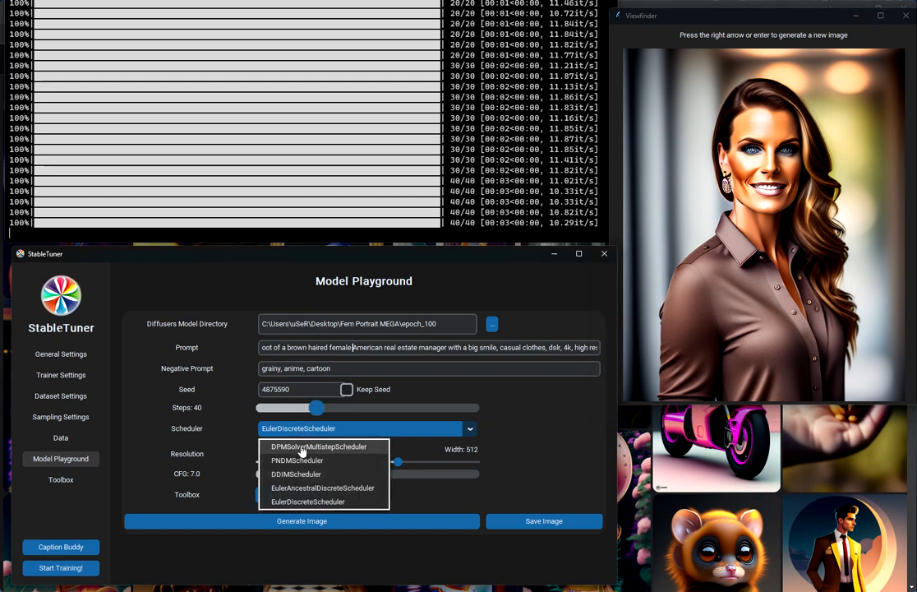
left_click(301, 486)
- Generate an EulerAncestral portrait at 150 steps, then three more at 20 steps to compare
left_click_drag(313, 411, 505, 415)
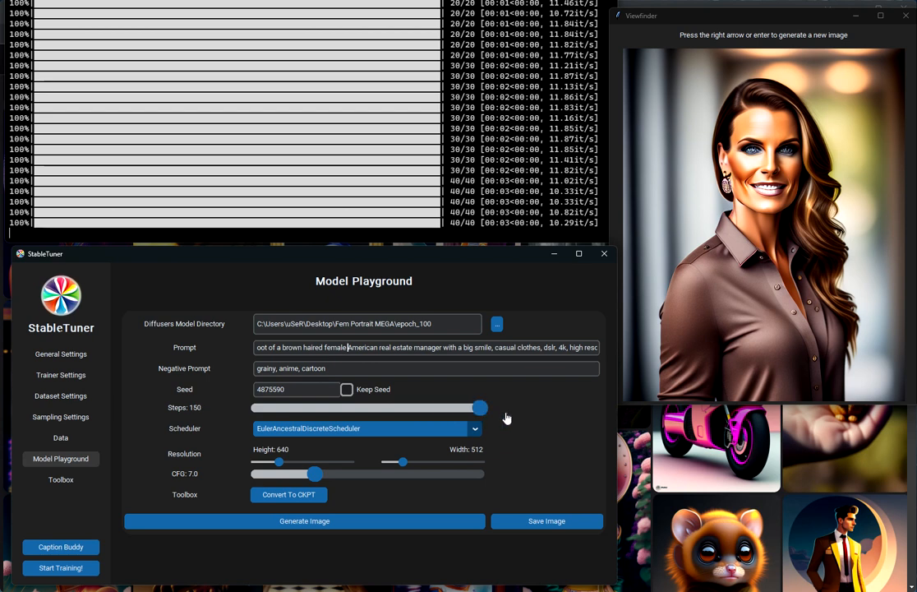
left_click(295, 527)
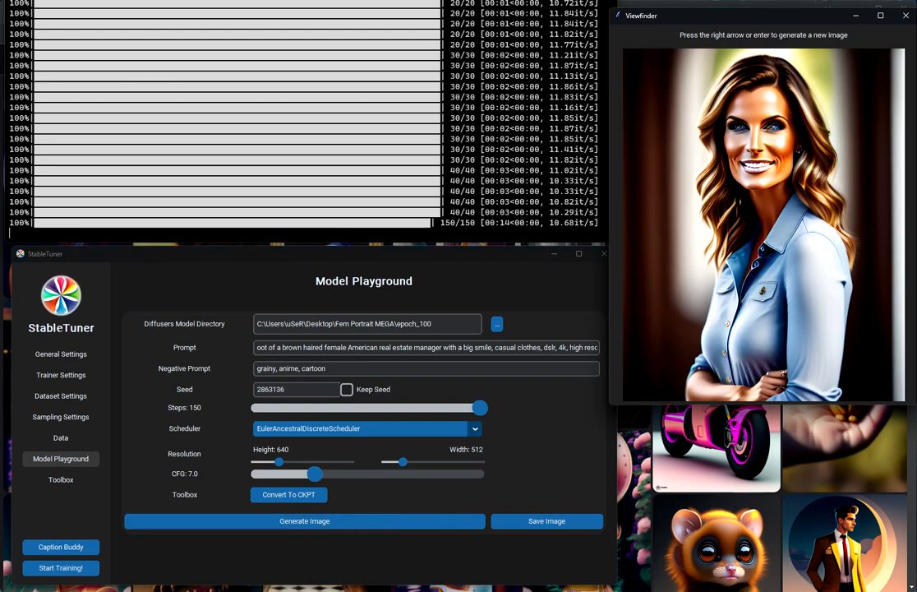
left_click_drag(480, 408, 283, 408)
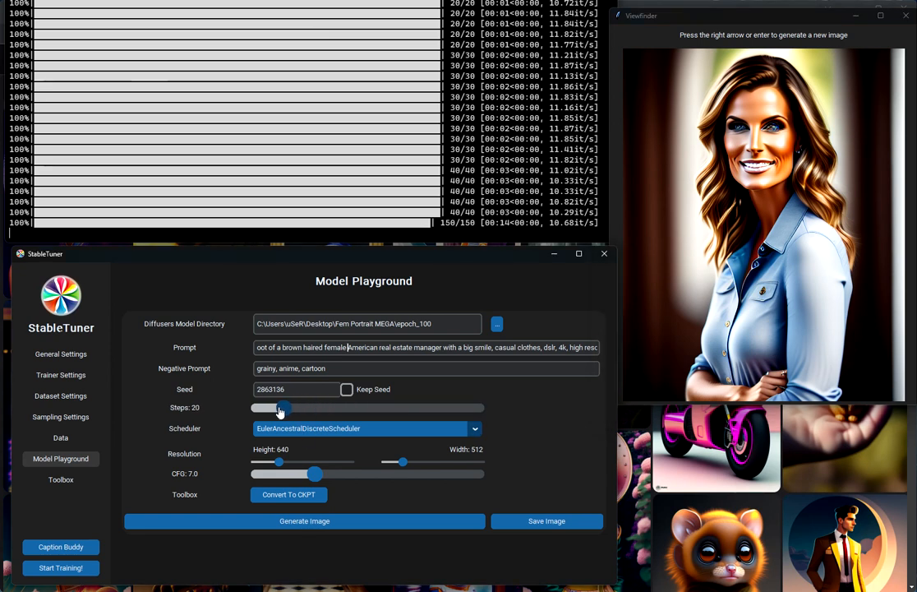
left_click(320, 520)
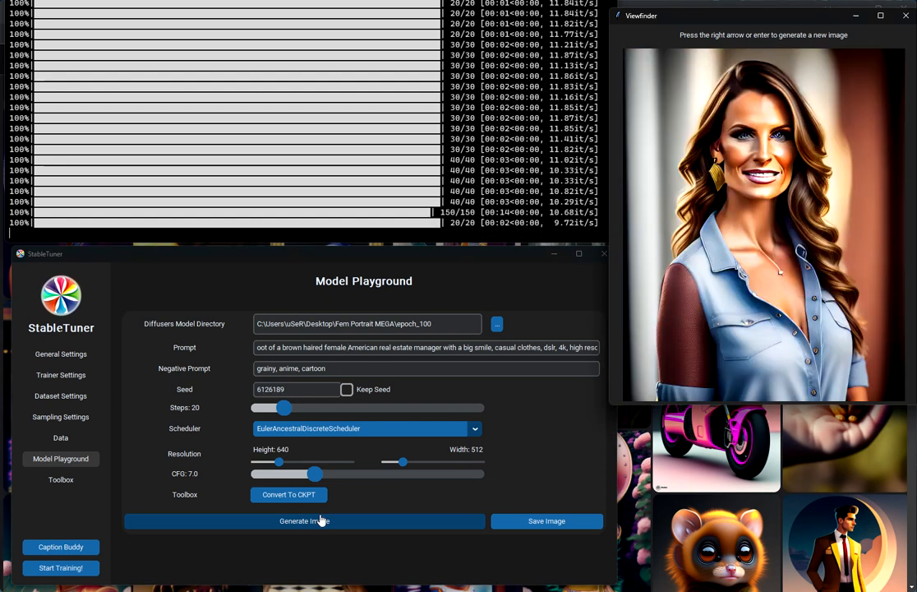
left_click(319, 520)
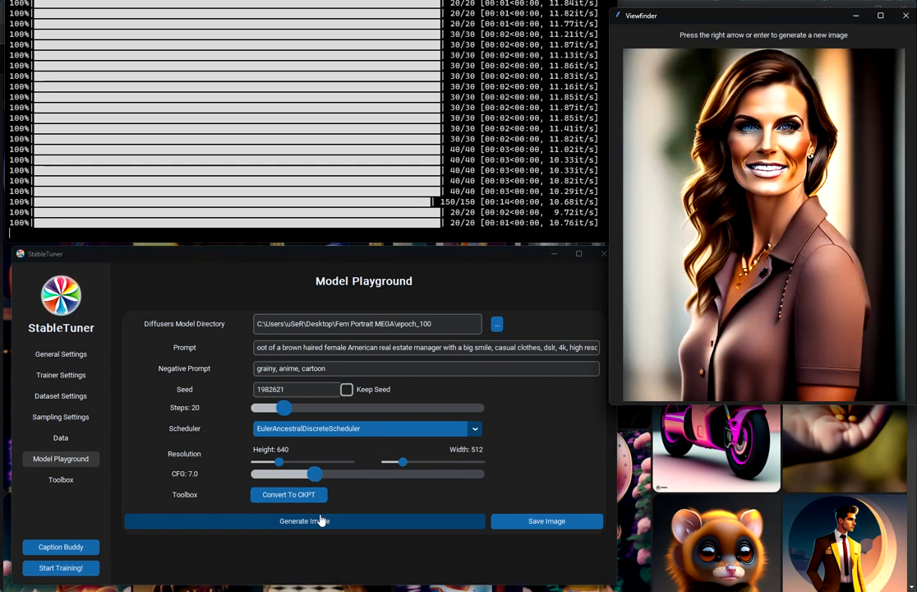
left_click(320, 520)
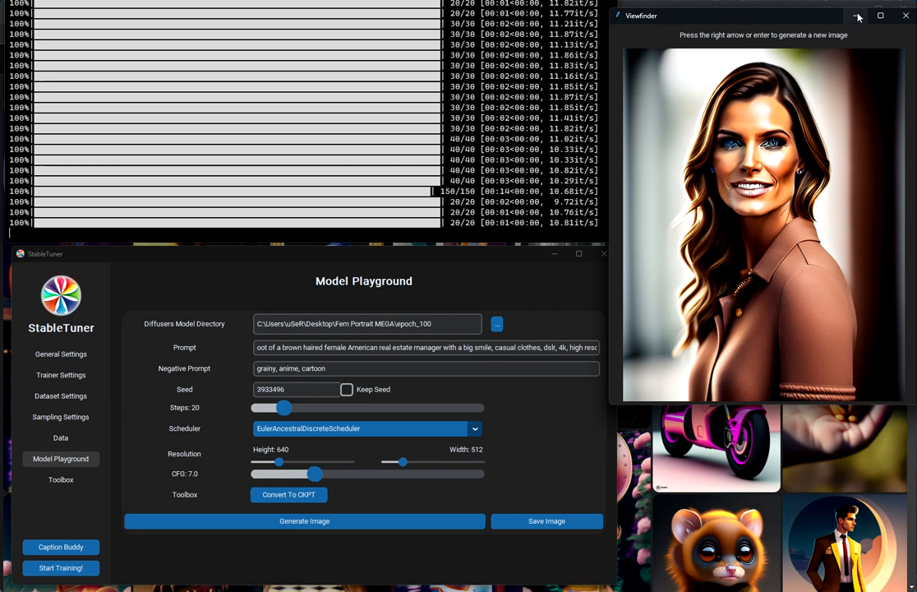
- Close the image preview, move the console window off-screen and centre the StableTuner window
left_click(903, 18)
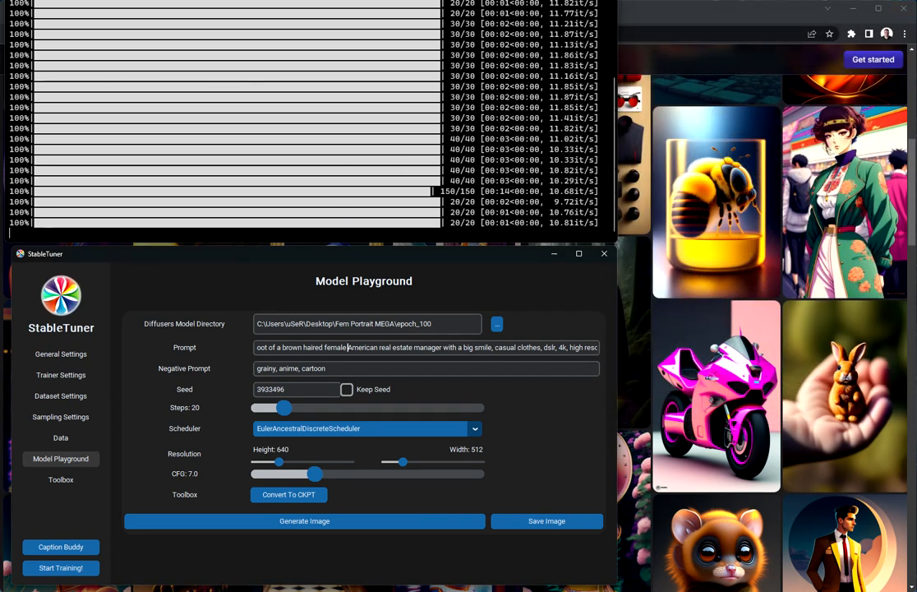
left_click_drag(308, 2, 2, 78)
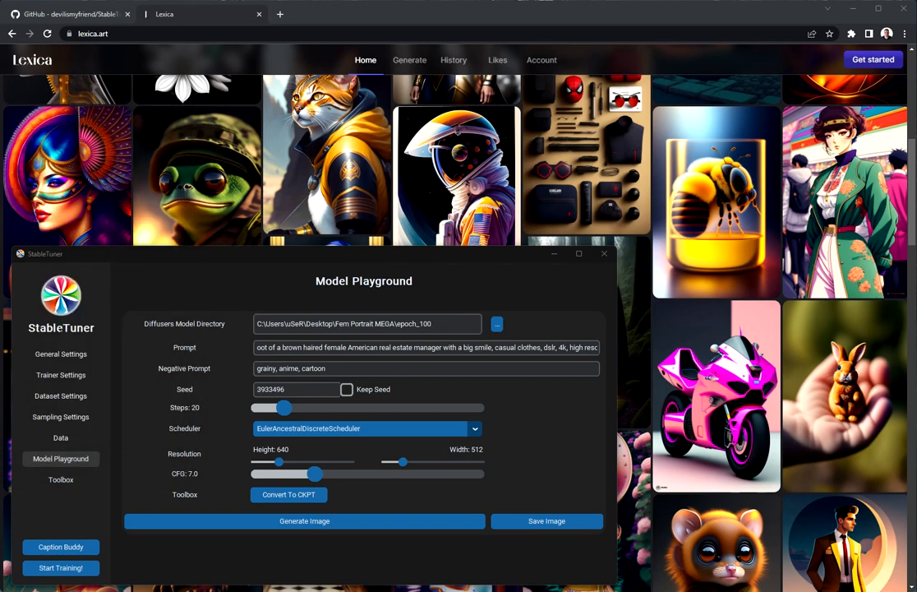
left_click_drag(161, 255, 281, 143)
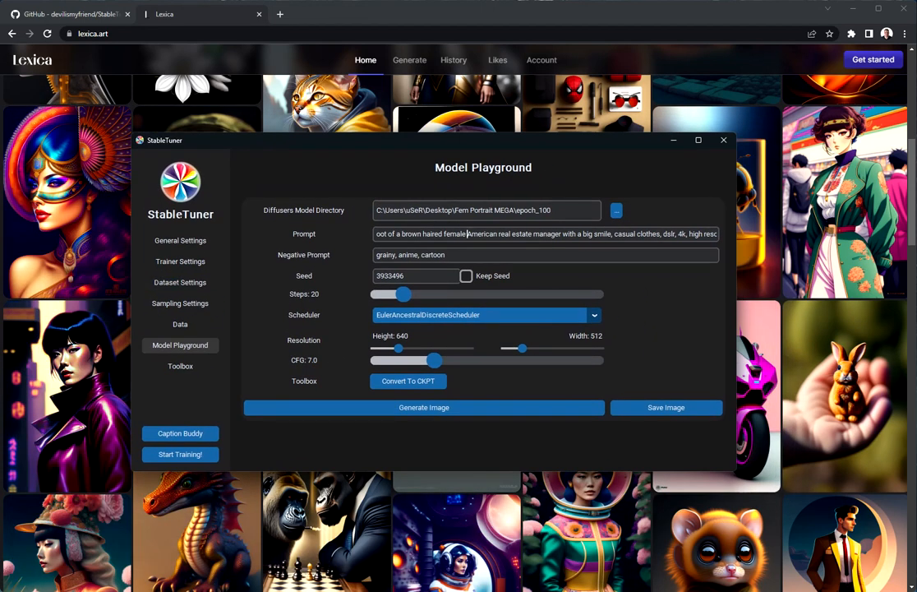
- Browse the Data, Sampling, Training and General settings pages, then return to Model Playground
left_click(182, 325)
left_click(182, 306)
left_click(182, 262)
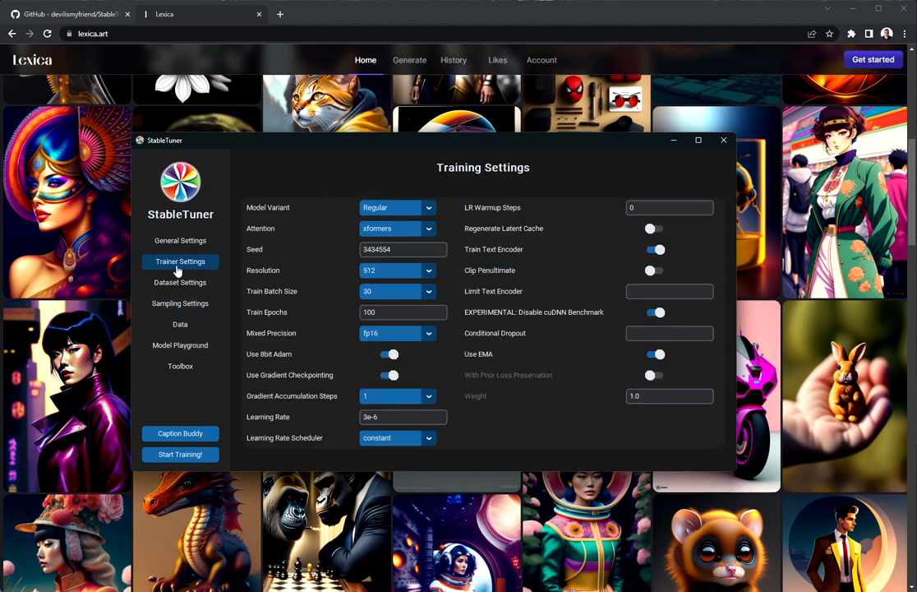
left_click(164, 240)
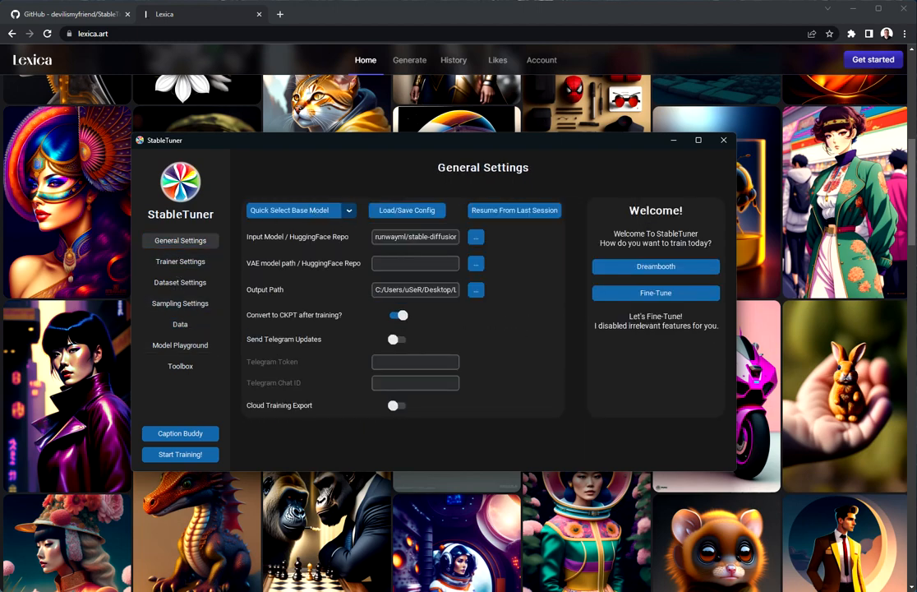
left_click(180, 349)
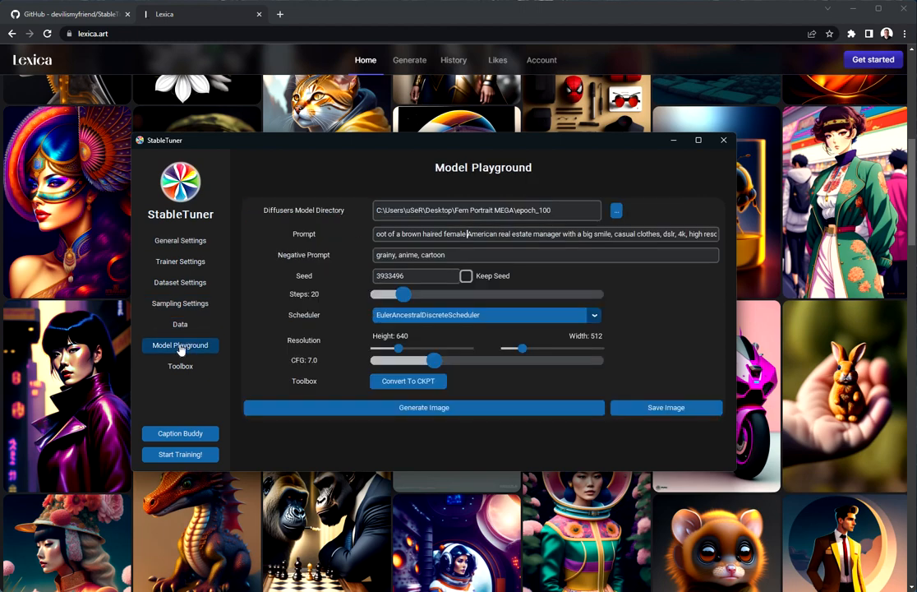
- In Dataset Settings, turn off Use Text Files as Captions
left_click(189, 285)
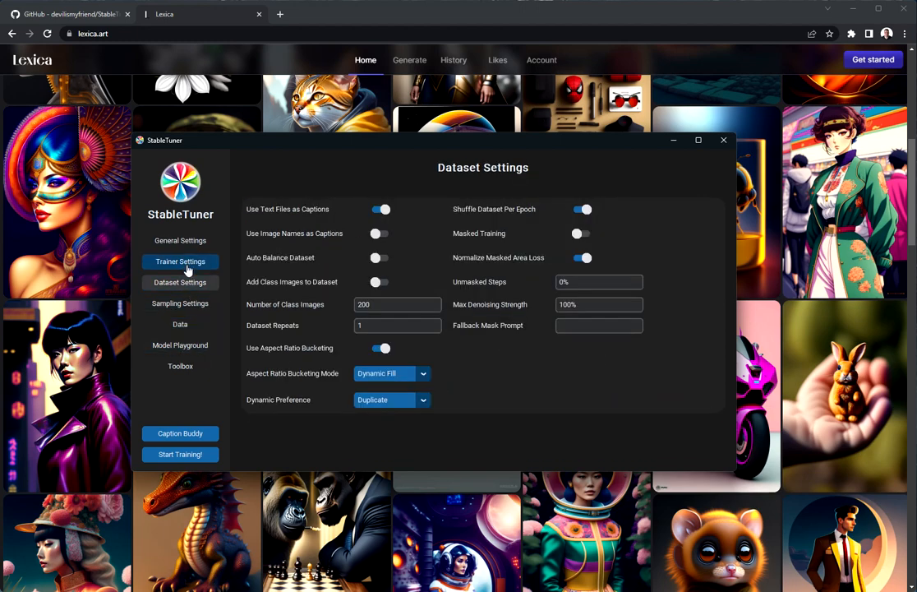
left_click(383, 209)
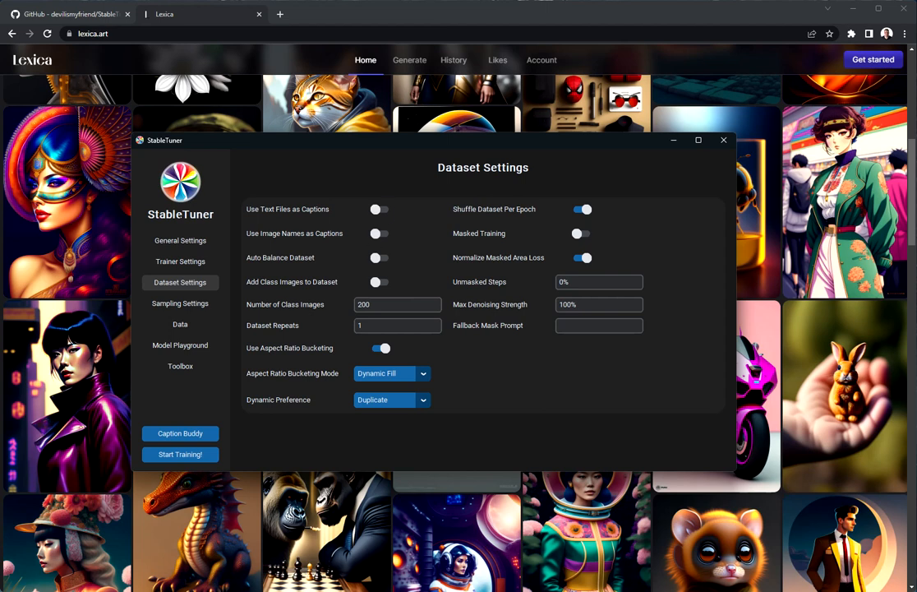
left_click(373, 211)
left_click(375, 214)
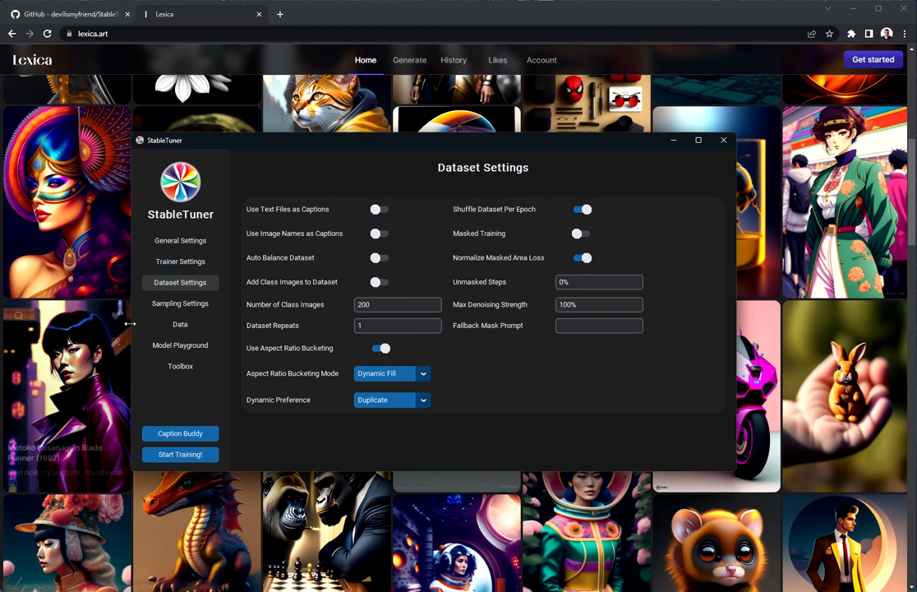
- Start training and acknowledge the latent cache regeneration notice
left_click(177, 457)
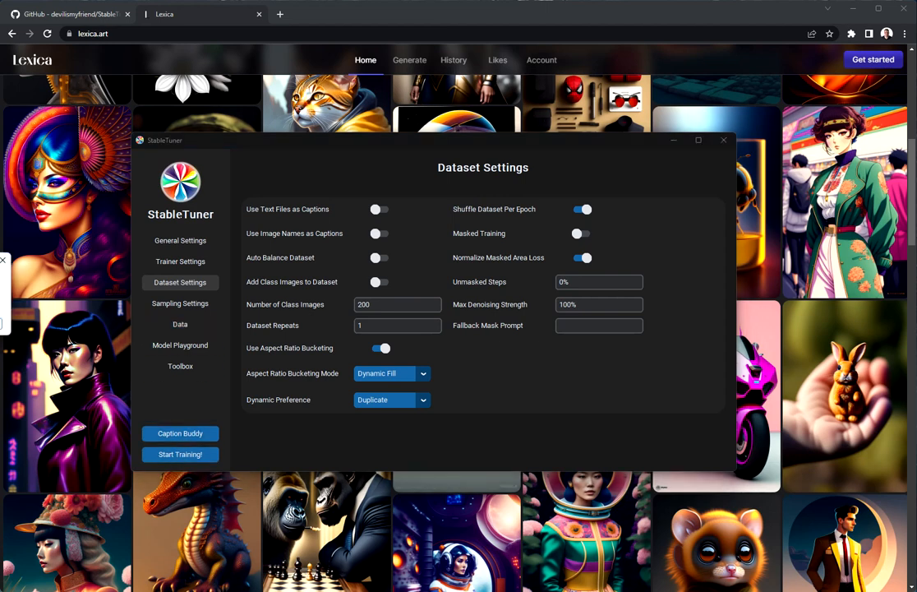
left_click_drag(0, 262, 254, 287)
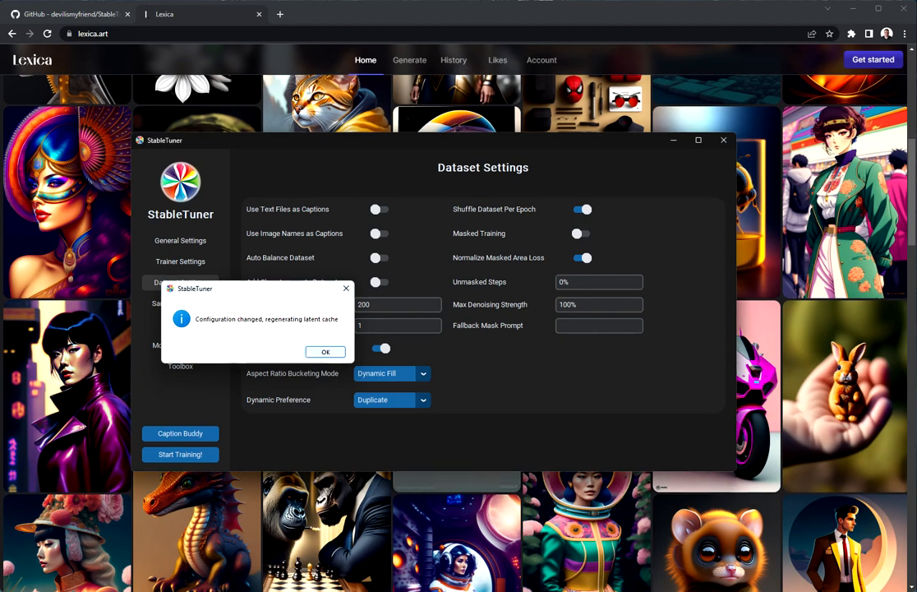
left_click(326, 351)
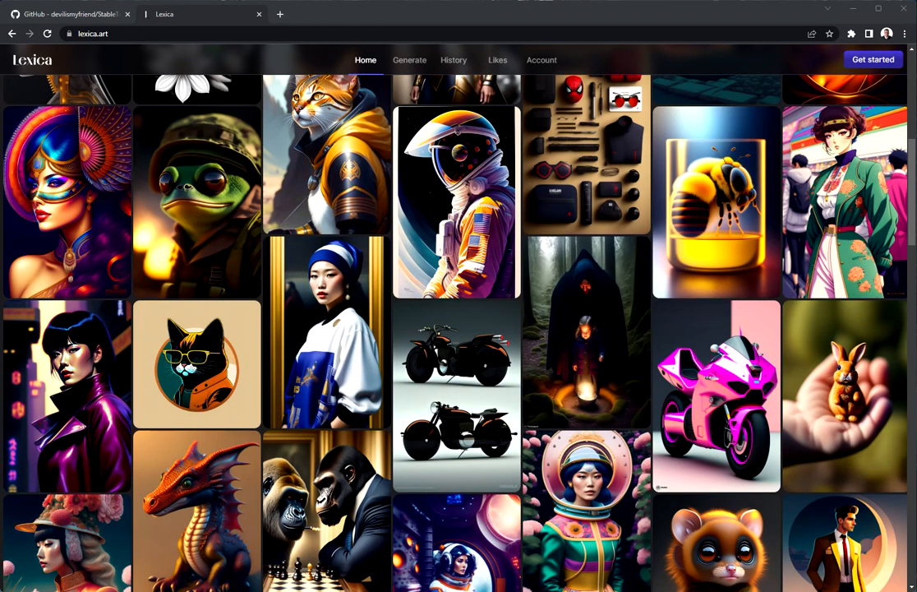
- Bring the Anaconda Prompt training console on-screen to watch training start and samples generate
left_click_drag(0, 127, 357, 117)
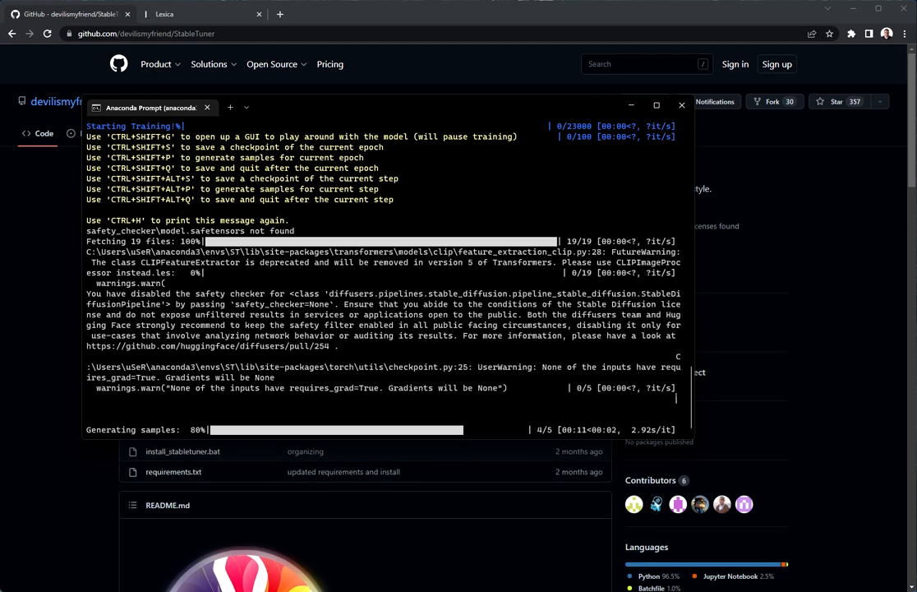
- Navigate in the Lexica TESTING folder to samples > start_0 > prompt_1
left_click_drag(0, 99, 549, 154)
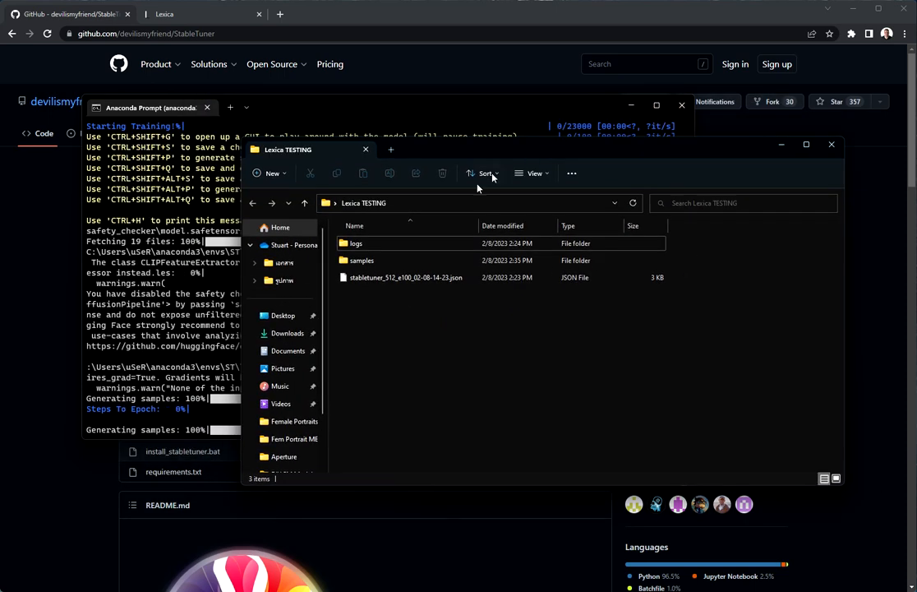
double_click(376, 260)
double_click(364, 246)
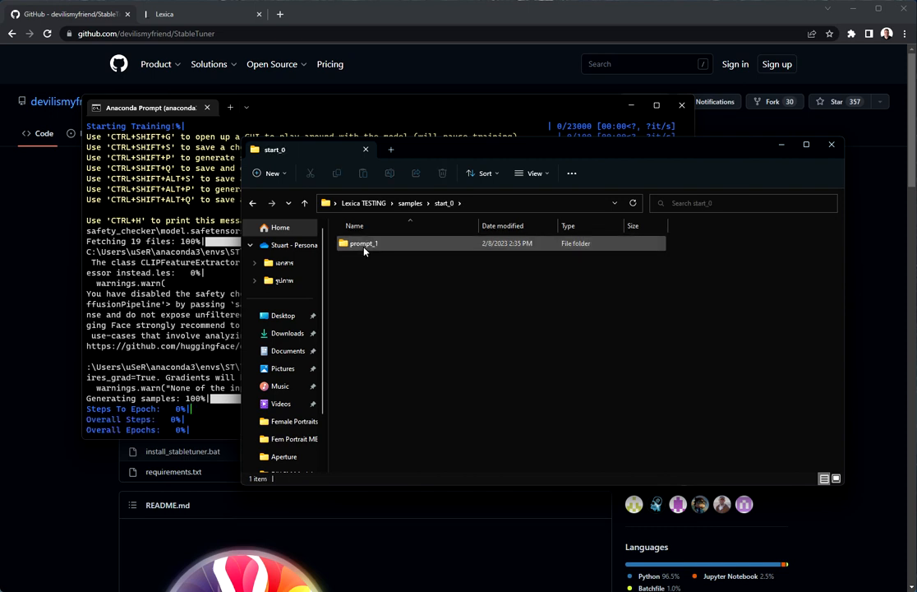
double_click(364, 246)
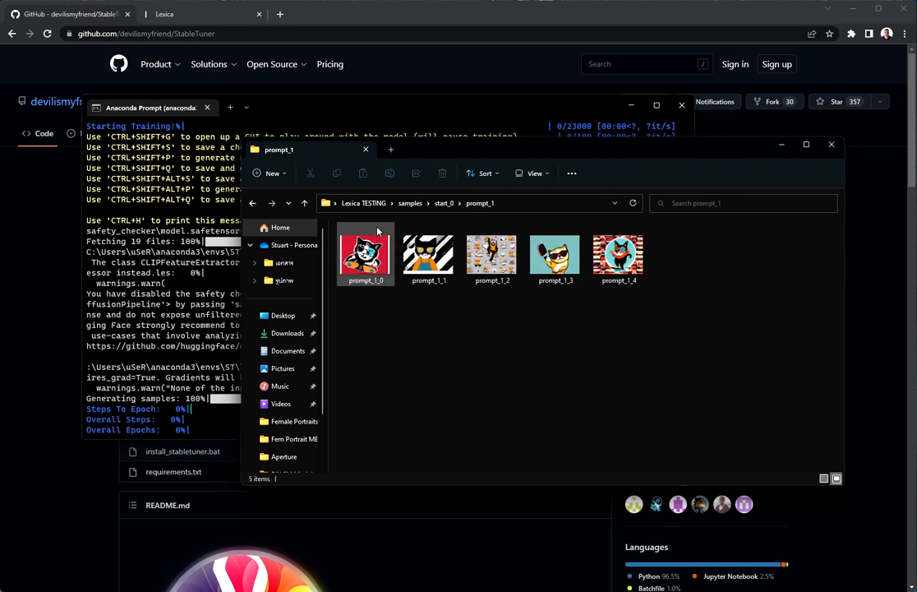
- View sample images prompt_1_0 through prompt_1_4 in Photos, then go back to the samples folder
double_click(363, 249)
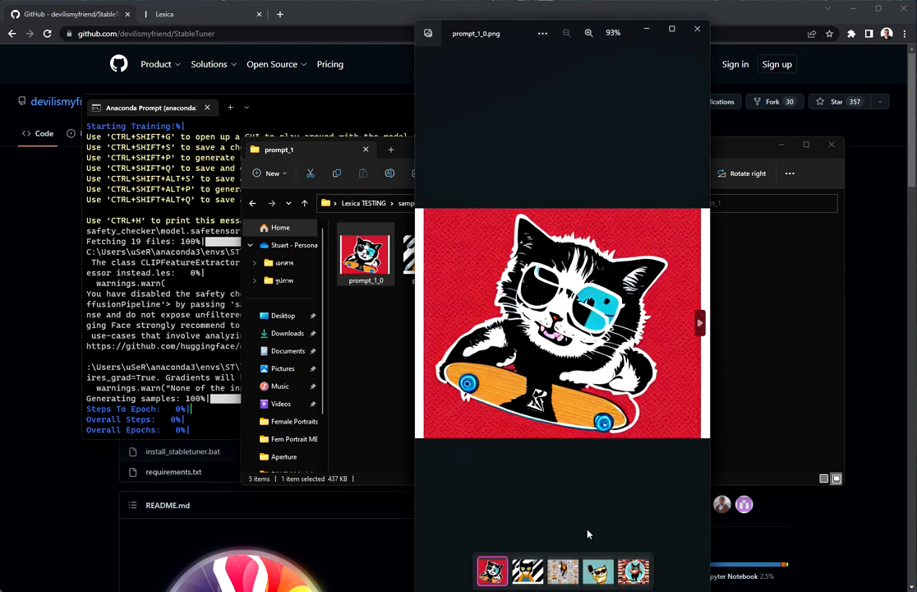
left_click(530, 570)
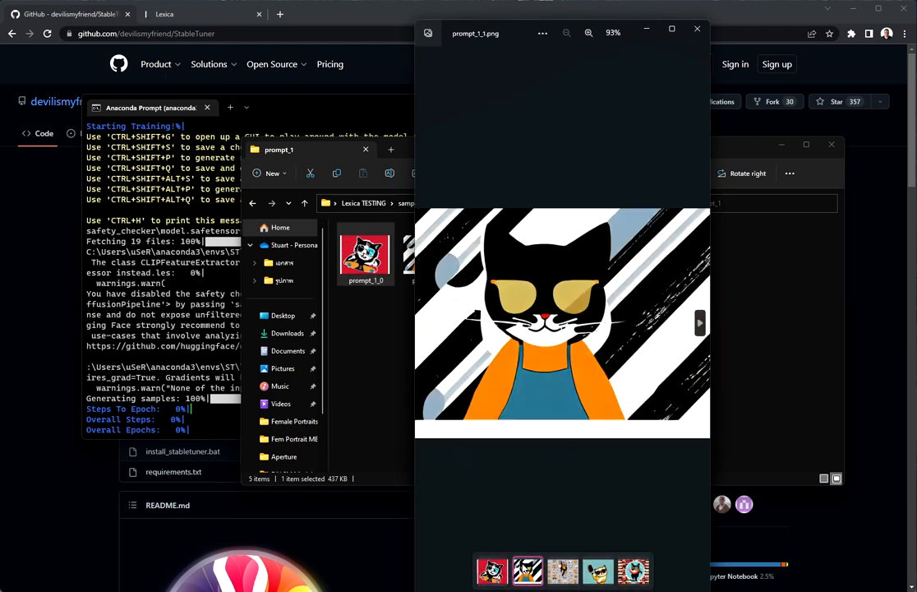
left_click(565, 576)
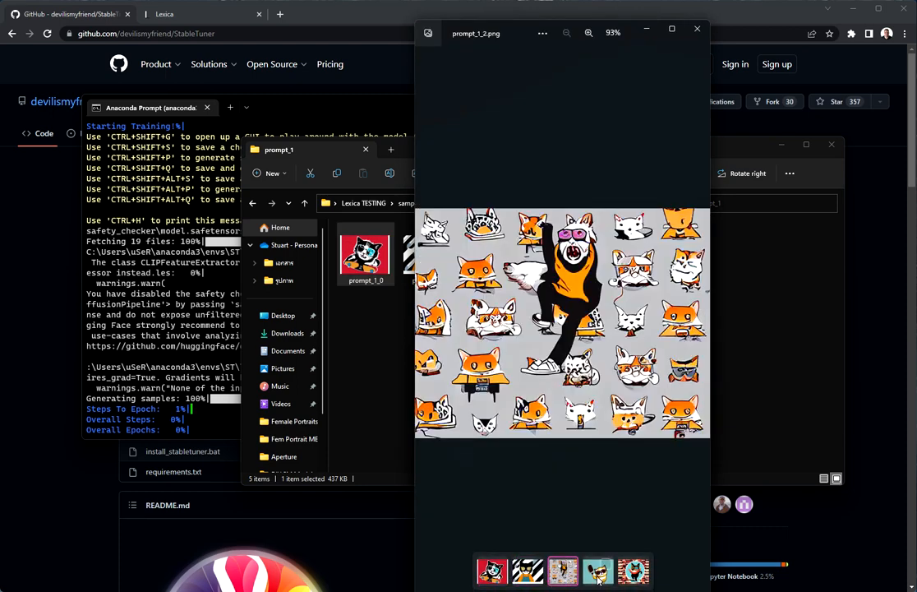
left_click(599, 575)
left_click(633, 571)
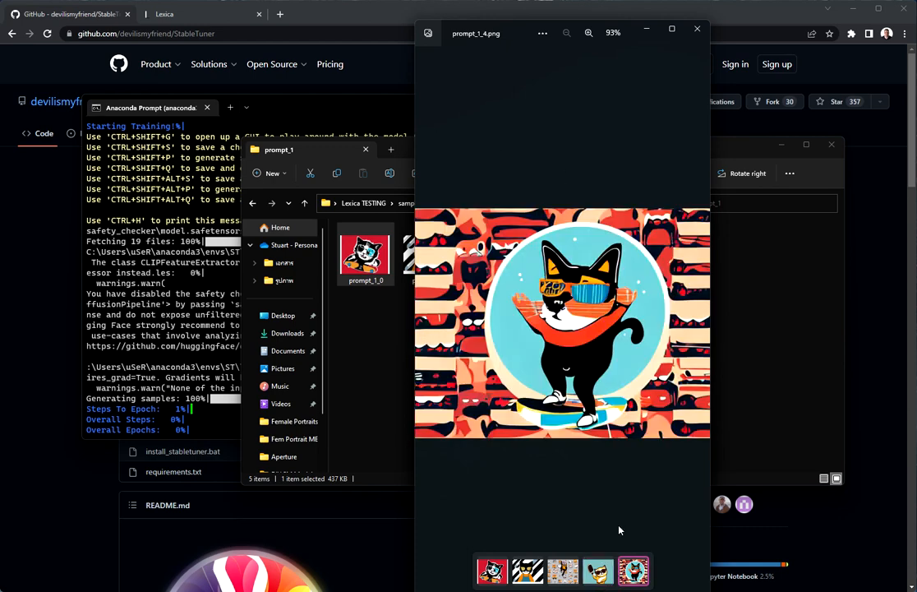
left_click(697, 30)
left_click(409, 202)
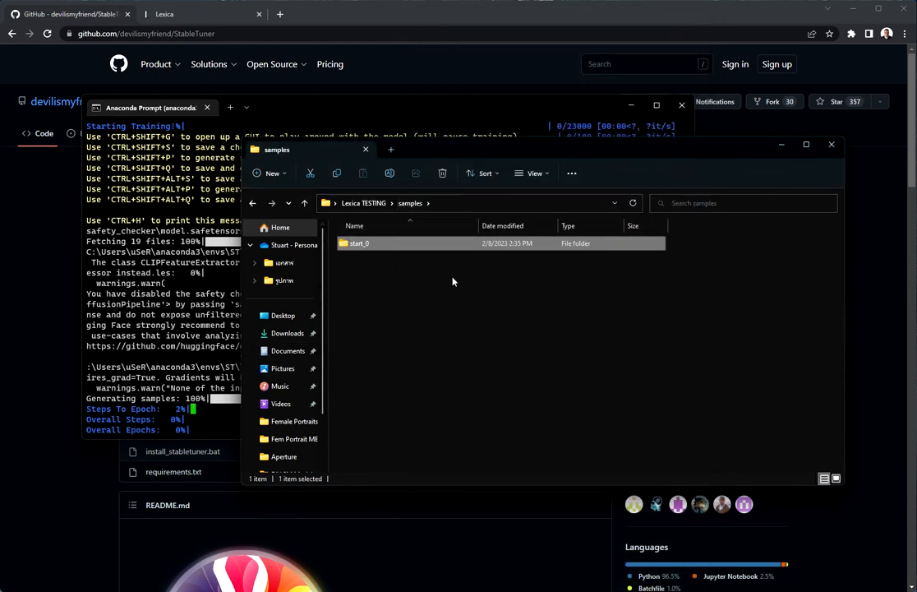
- Move the samples folder window aside and close it to reveal the training progress
left_click_drag(411, 148, 336, 191)
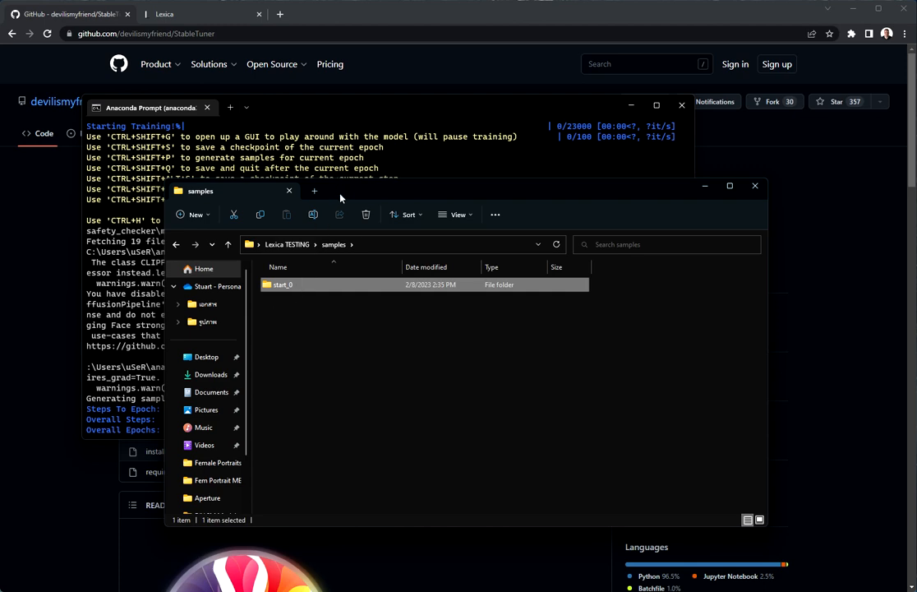
left_click(753, 186)
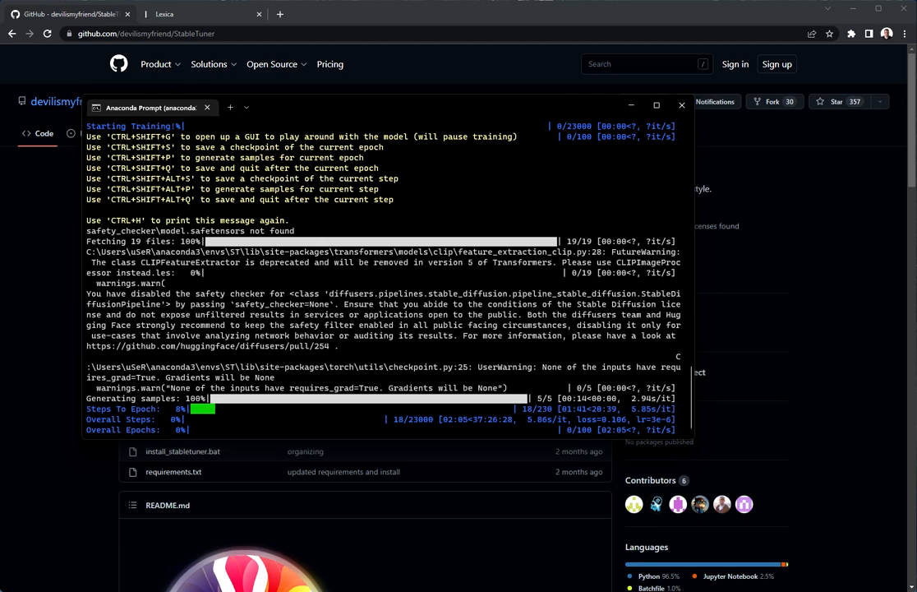
- Close the Web Diesng USE folder window and switch to the Fem Portrait v2 output folder
key("alt+Tab")
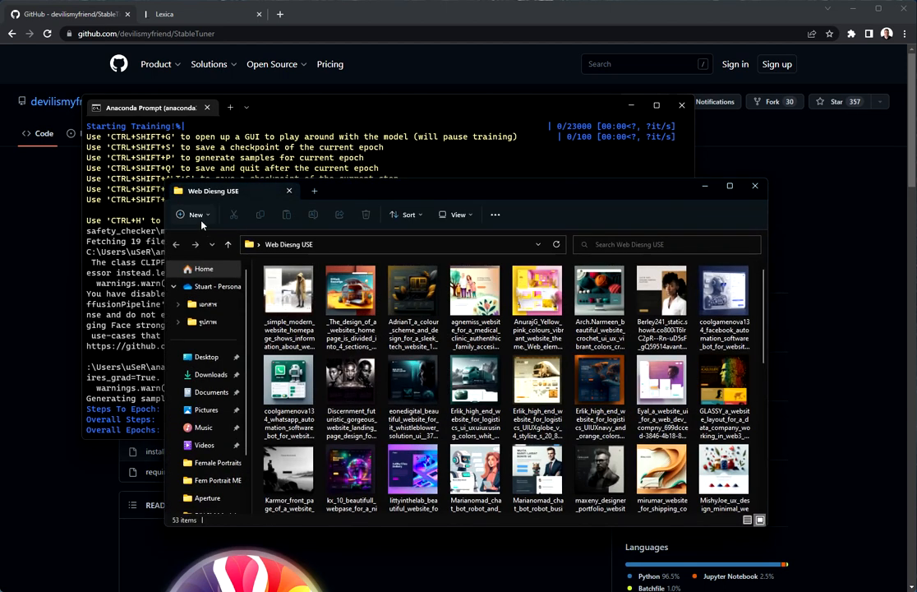
left_click(752, 187)
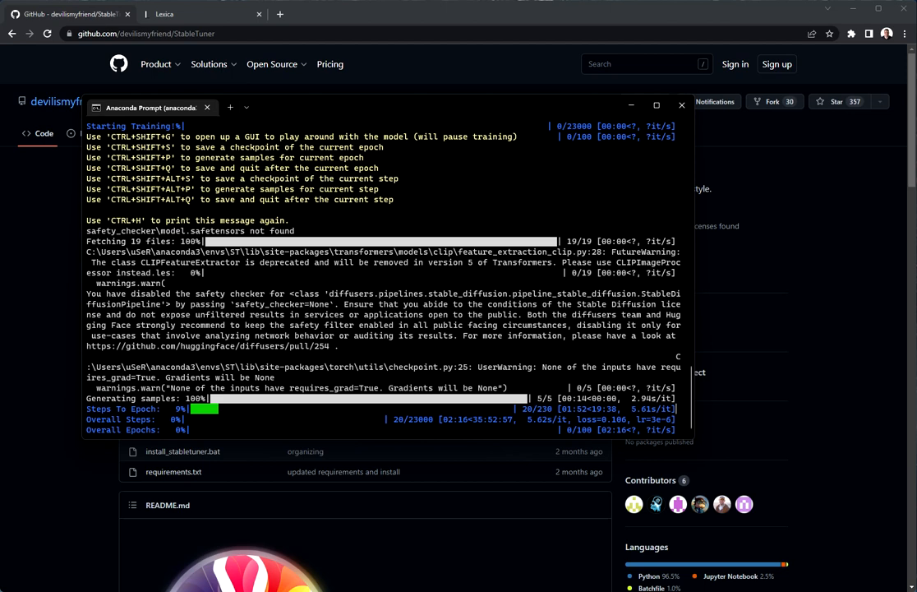
key("alt+Tab")
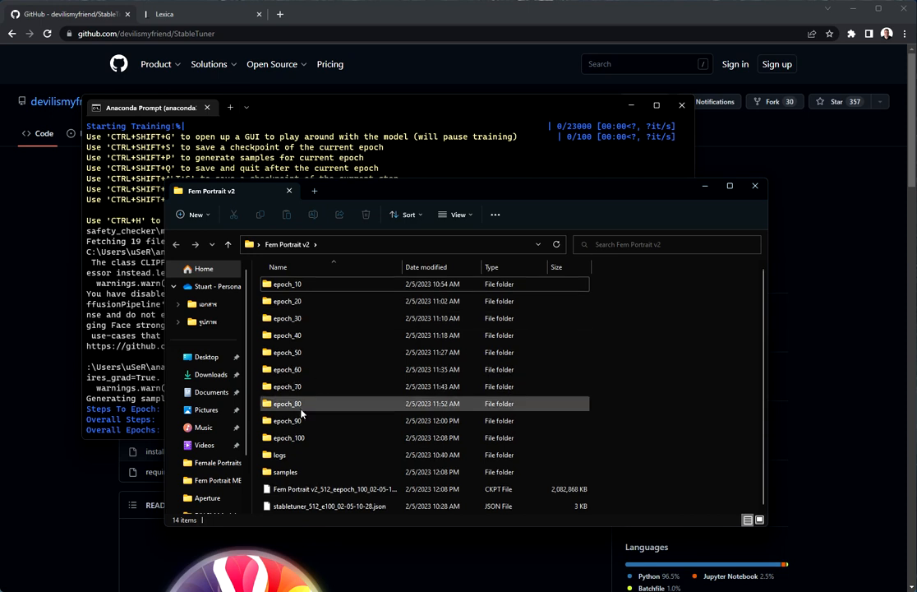
- Inspect the Fem Portrait v2 samples and epoch_20 checkpoint folders
double_click(300, 471)
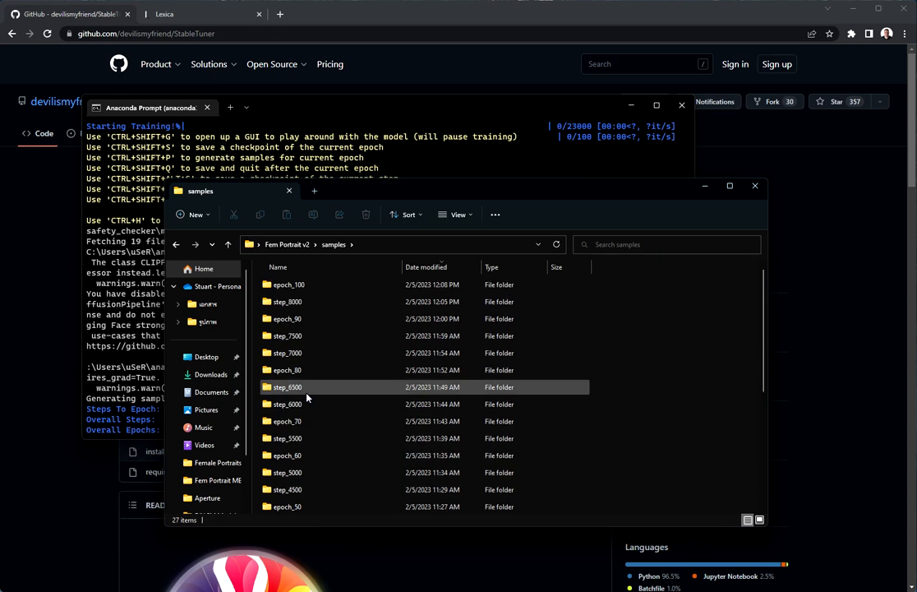
scroll(316, 399, "down", 5)
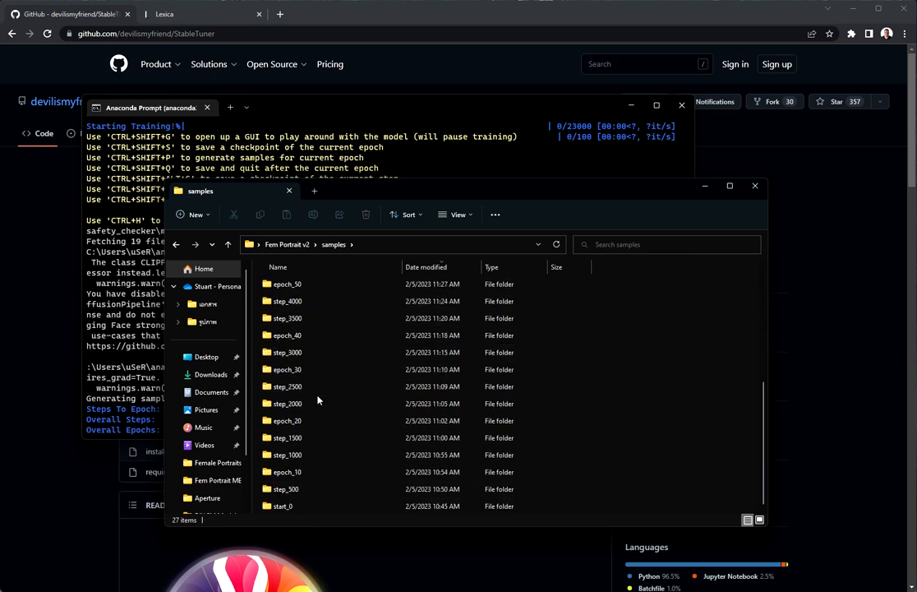
left_click(175, 245)
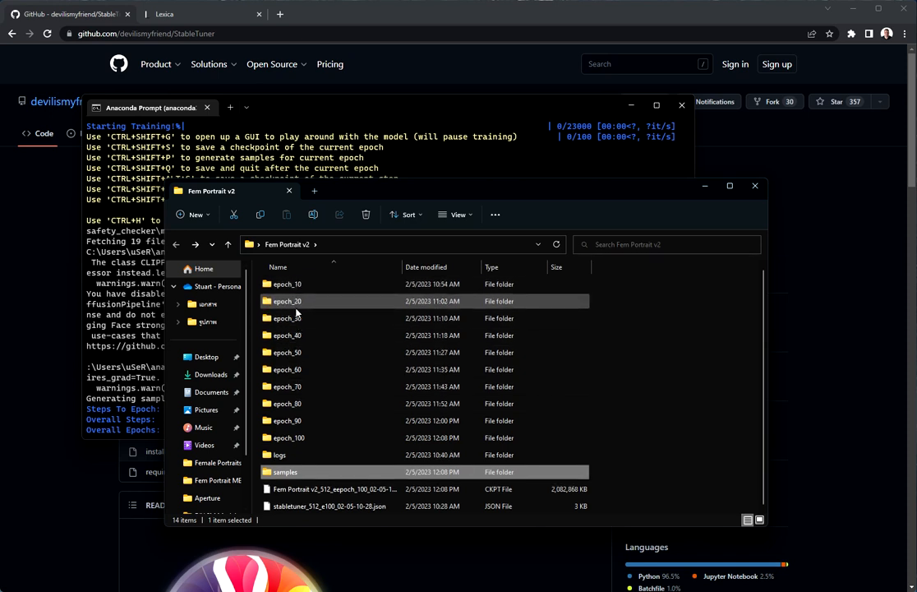
double_click(296, 307)
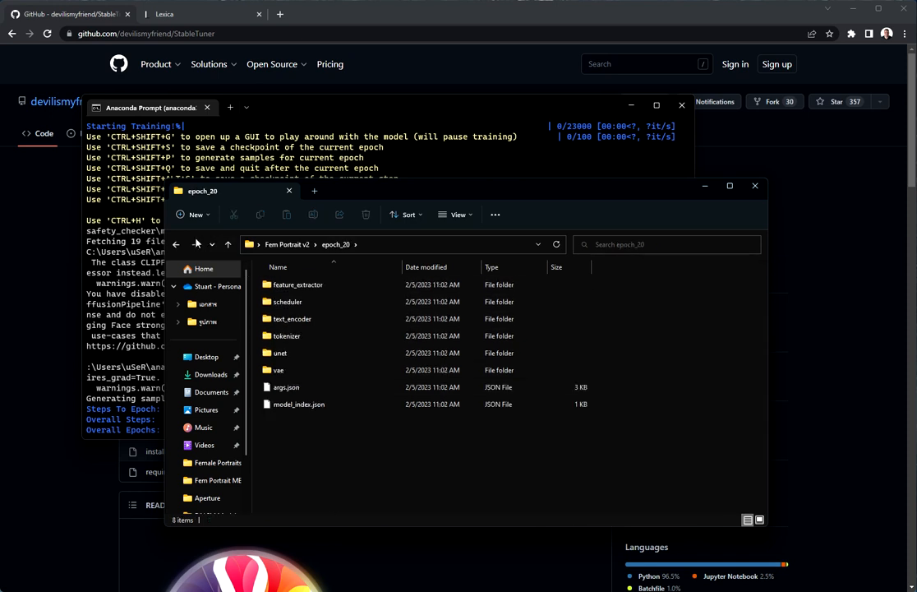
left_click(175, 244)
- Select the epoch_50 folder and final epoch 100 CKPT file, then close the window
left_click(283, 353)
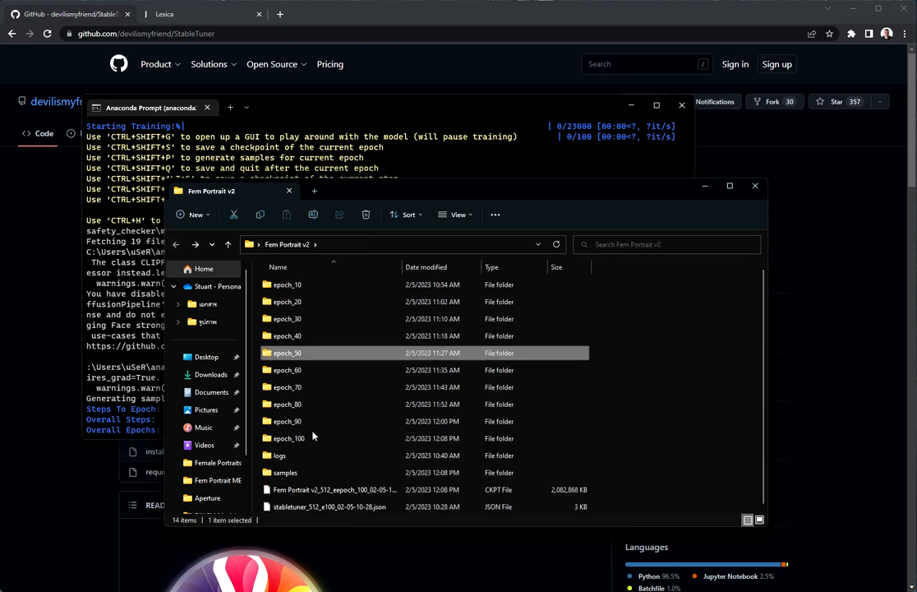
left_click(339, 490)
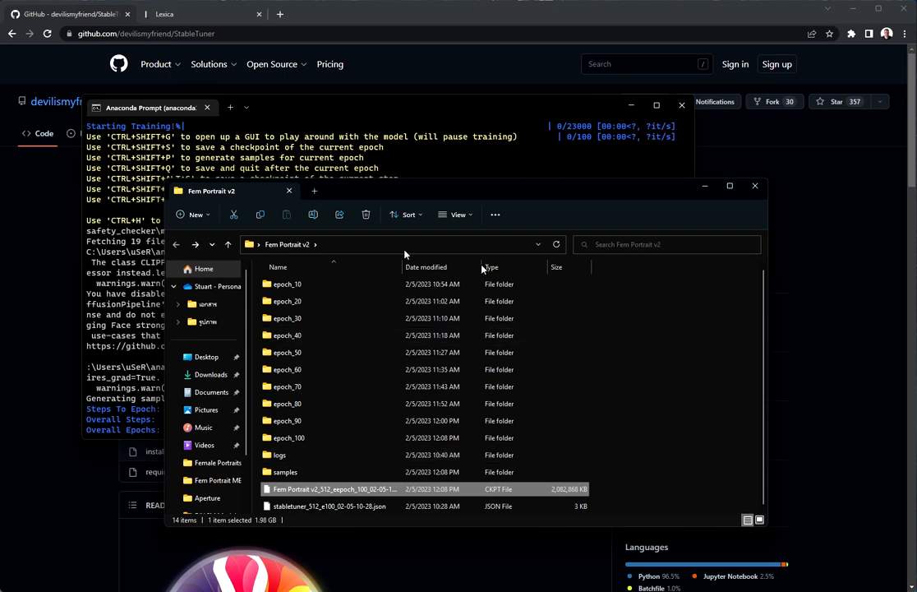
left_click(753, 187)
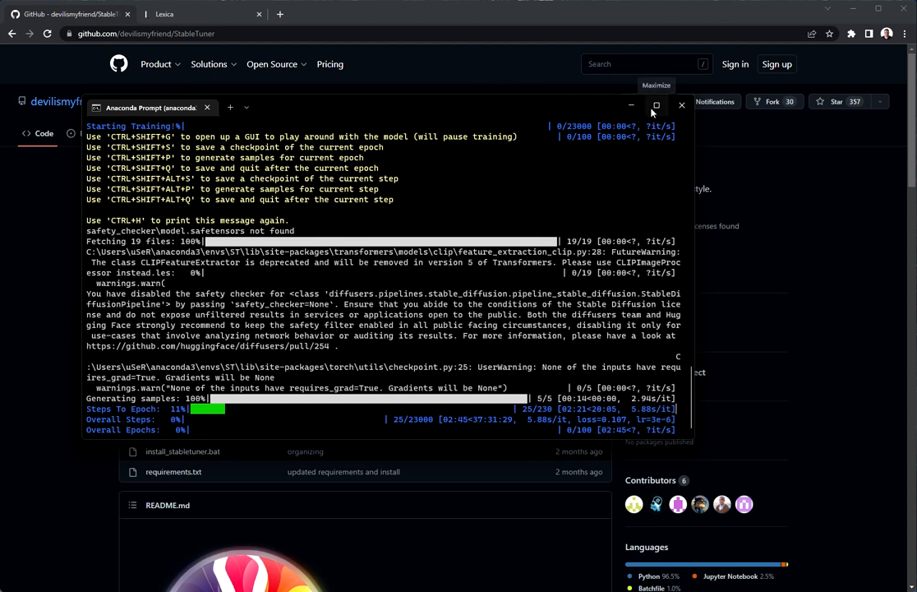
- Minimise the training console, scroll the StableTuner GitHub page, and switch to the Lexica tab
left_click(672, 104)
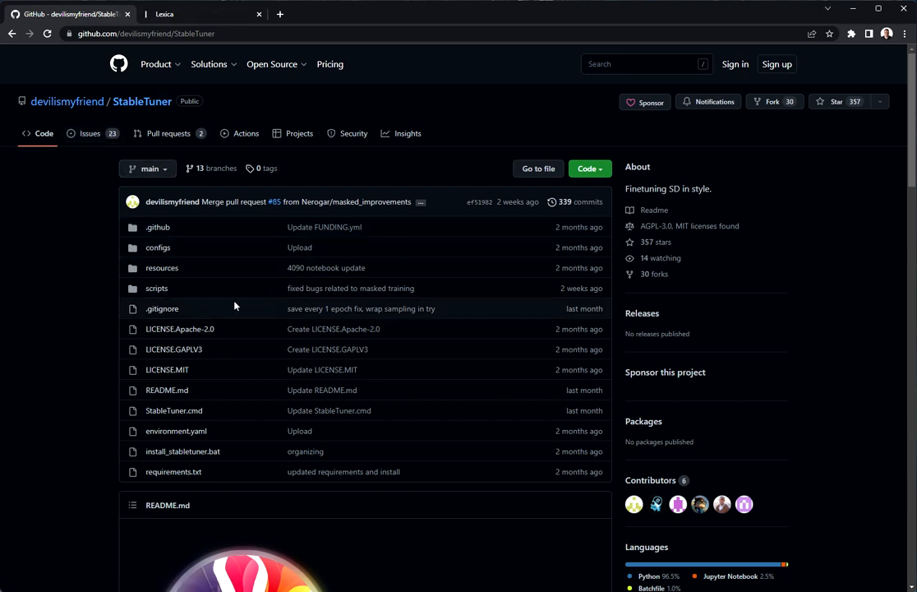
scroll(215, 287, "down", 5)
scroll(212, 286, "down", 1)
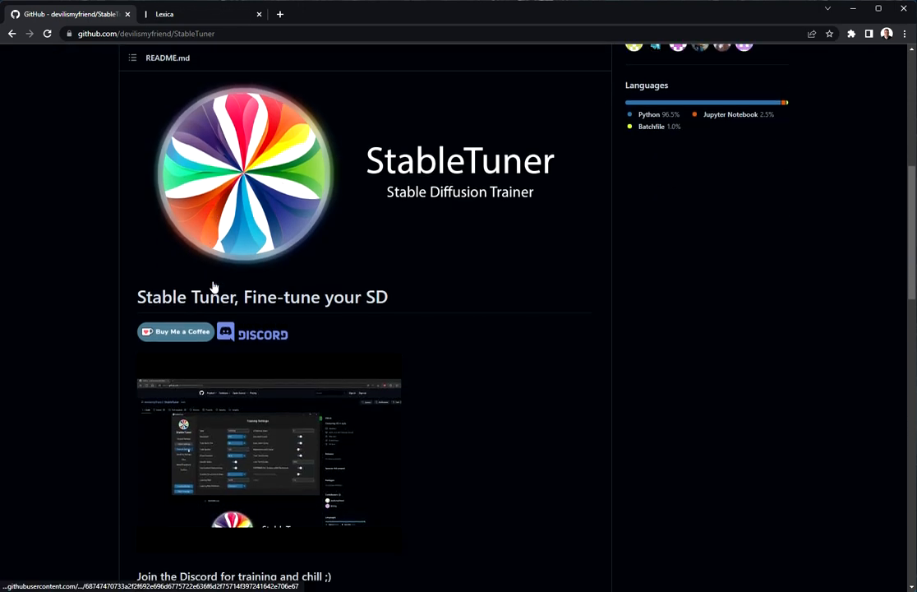
scroll(213, 286, "up", 6)
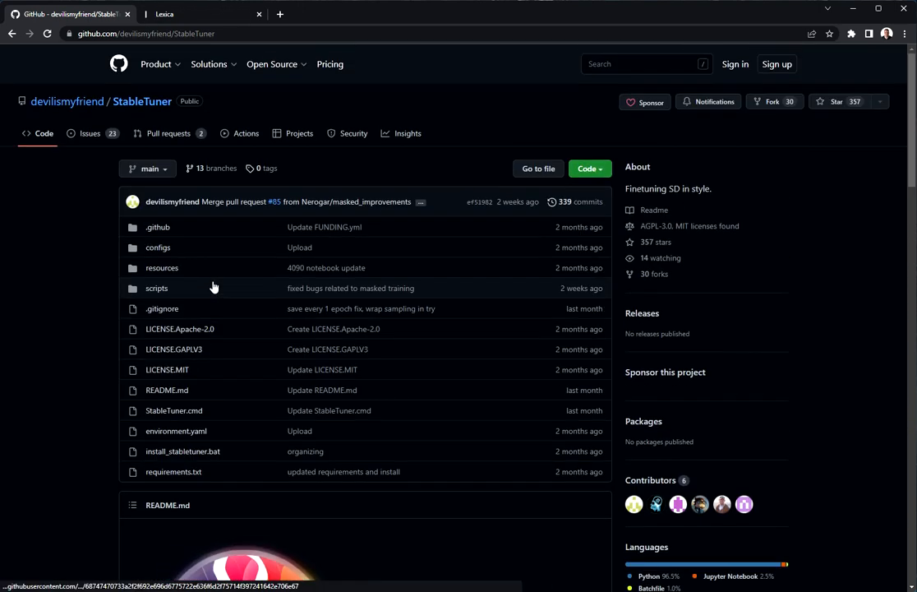
left_click(187, 15)
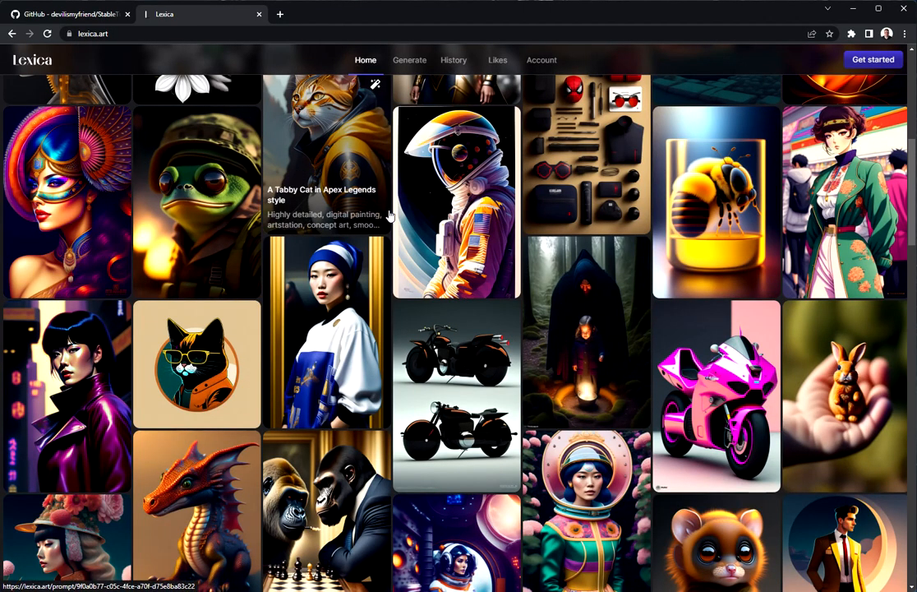
- Scroll through the Lexica image gallery, then return to the StableTuner GitHub tab
scroll(427, 255, "up", 5)
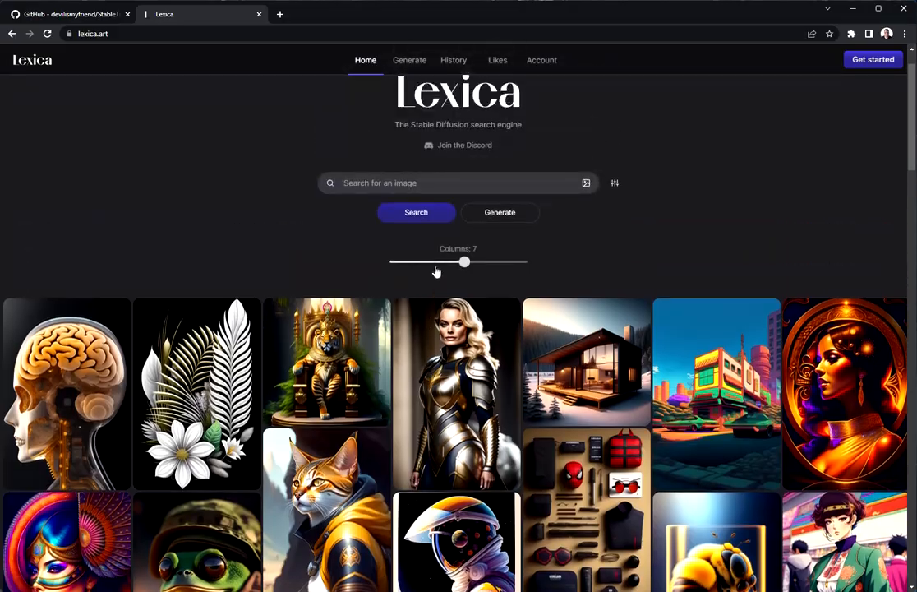
scroll(436, 268, "down", 12)
scroll(448, 206, "down", 5)
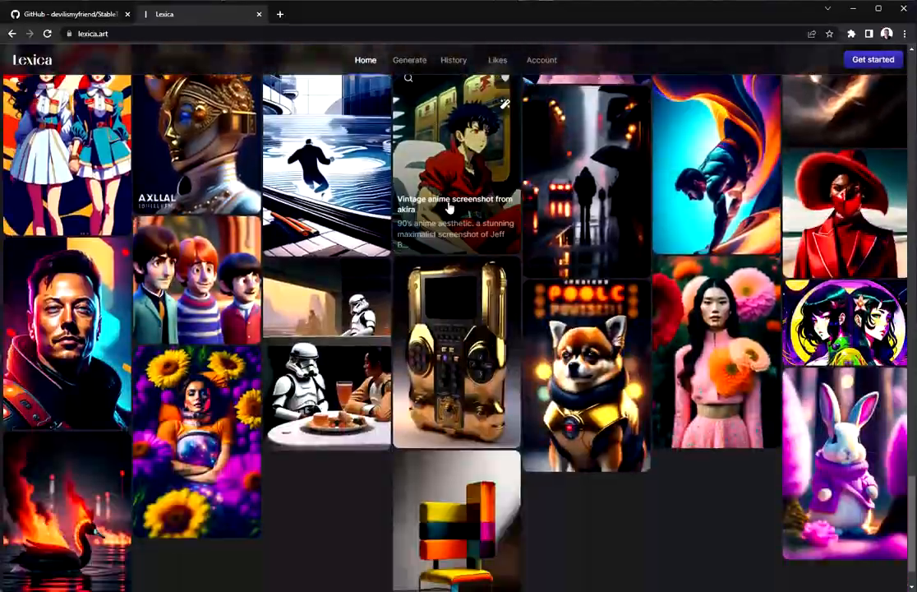
scroll(452, 362, "down", 3)
scroll(465, 300, "down", 8)
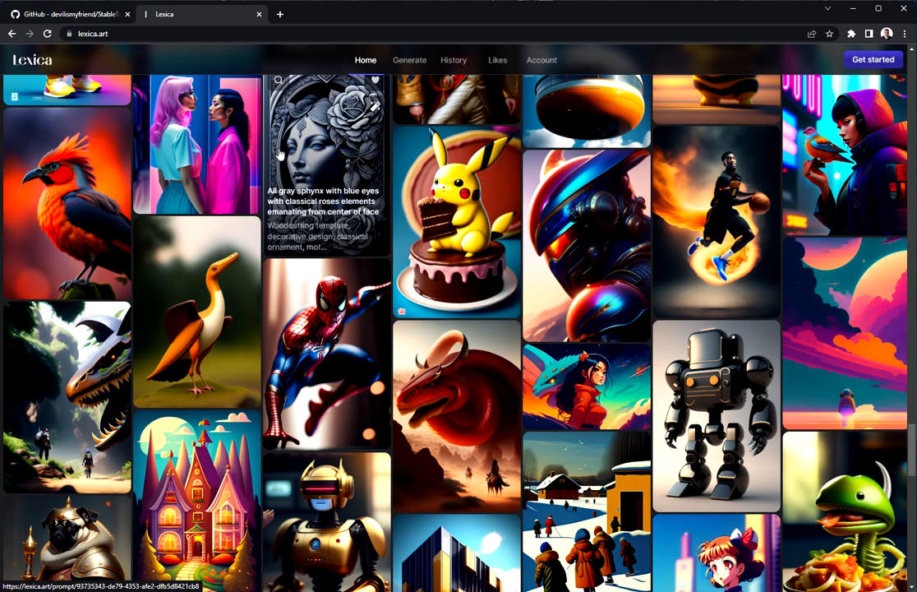
left_click(67, 15)
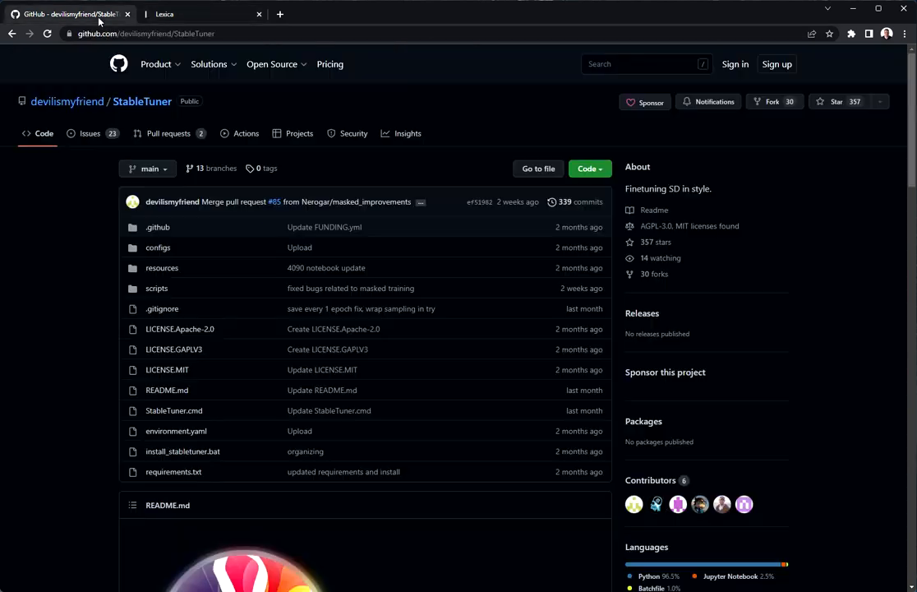